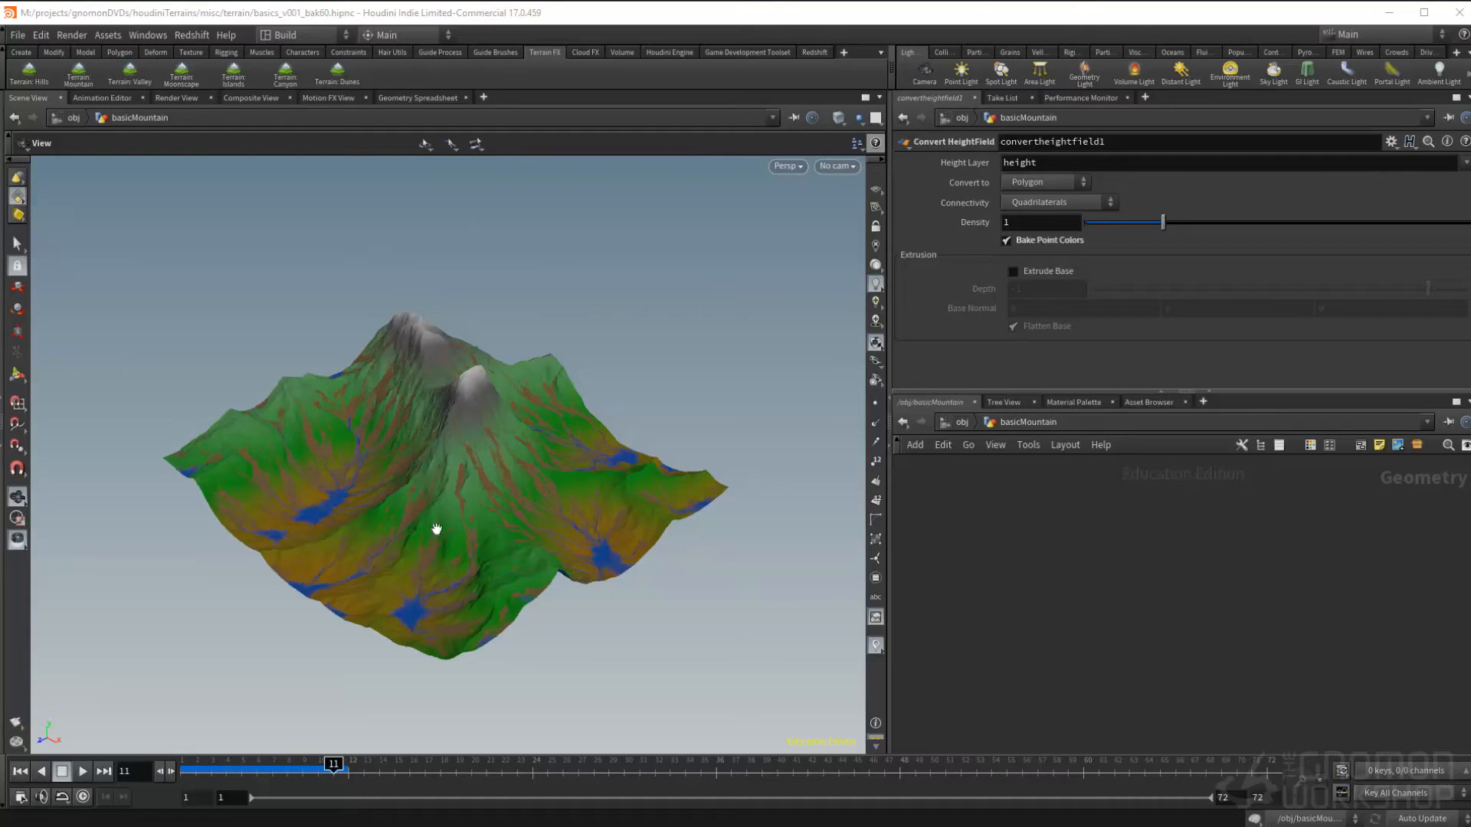
click(844, 54)
mouse_move(867, 112)
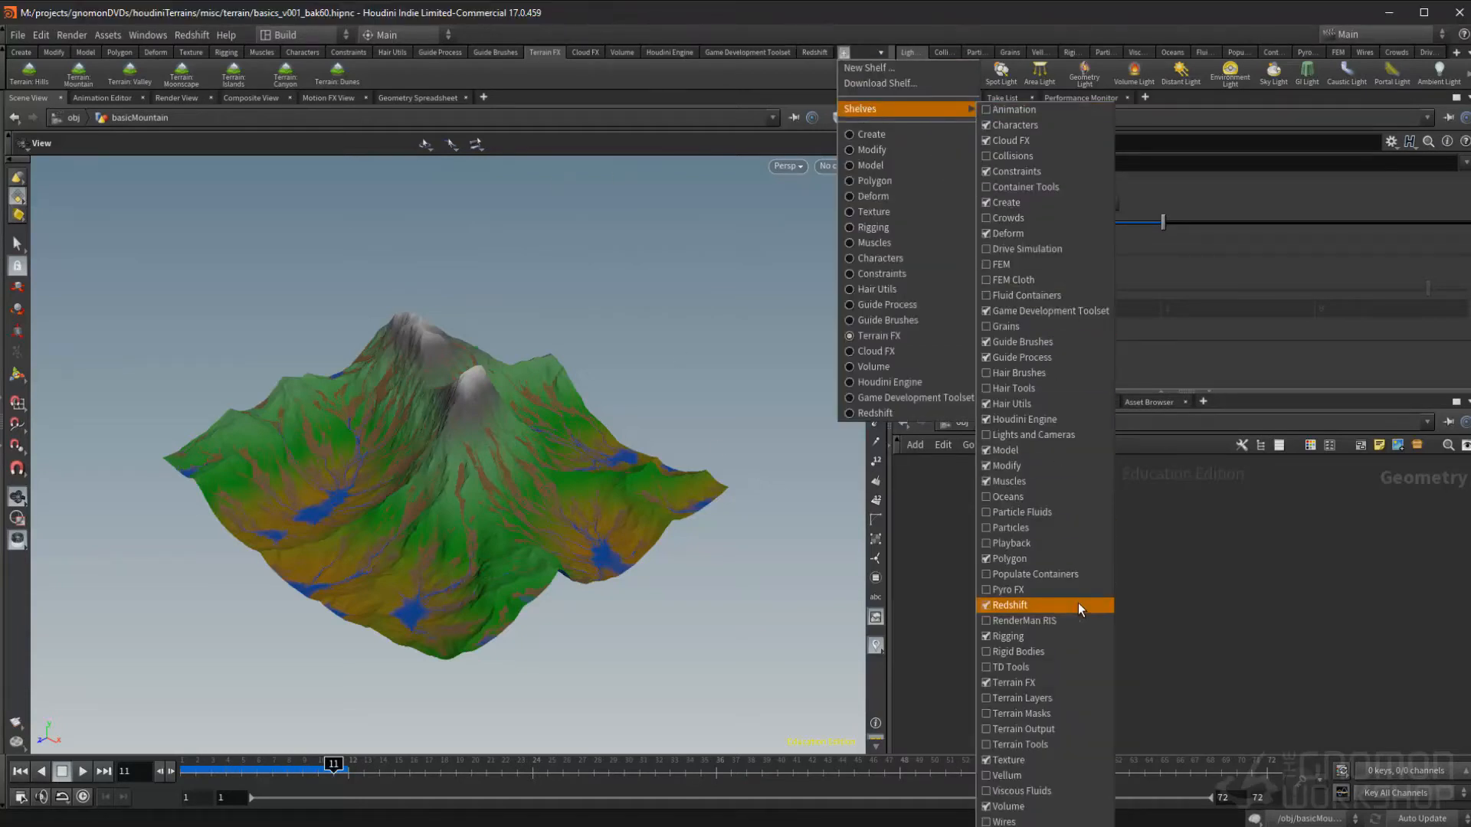
click(1218, 590)
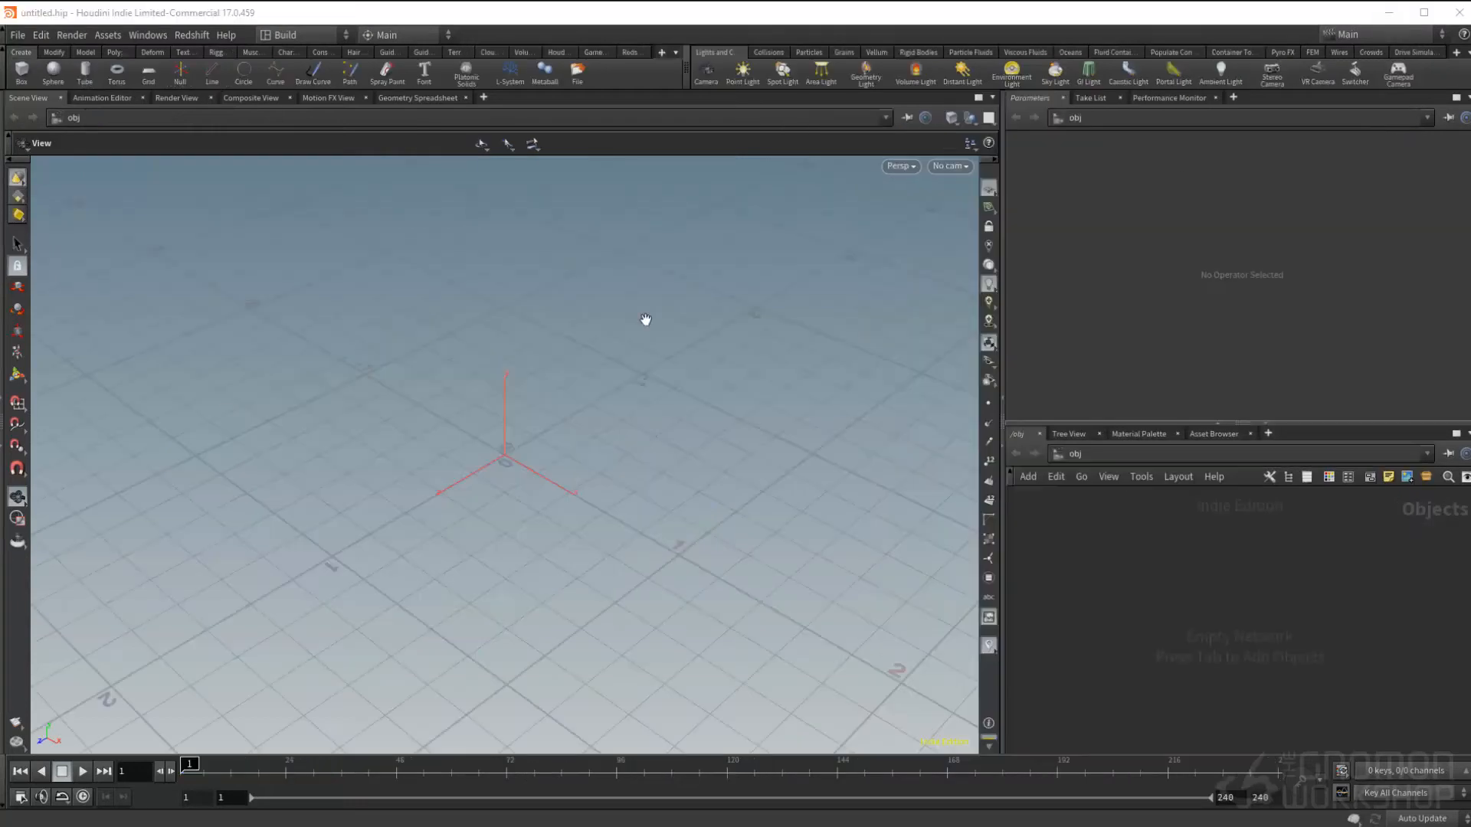
Widen the main shelf area and display the Terrain FX shelf tools.
drag(684, 68, 819, 68)
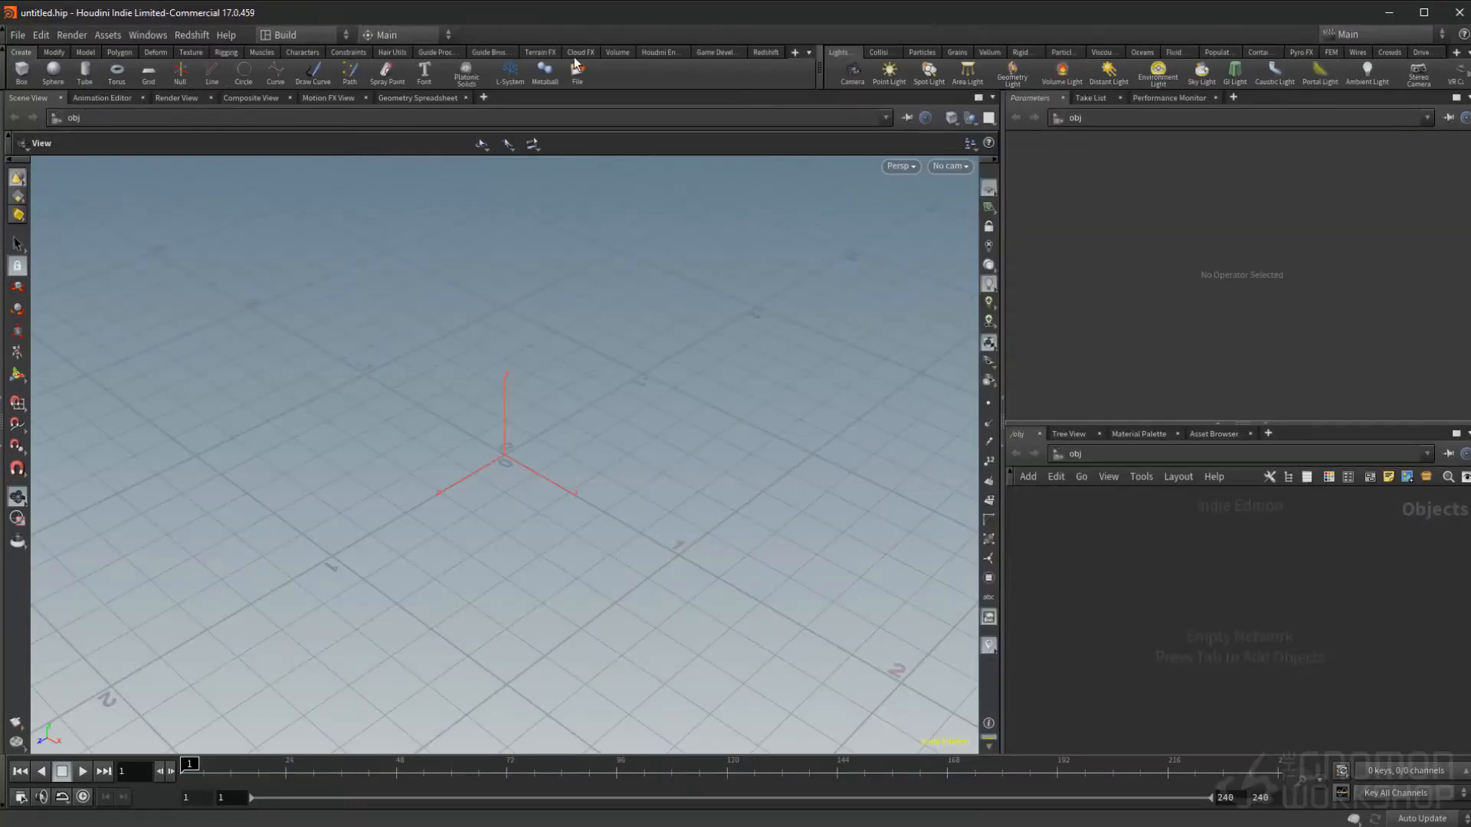
click(540, 52)
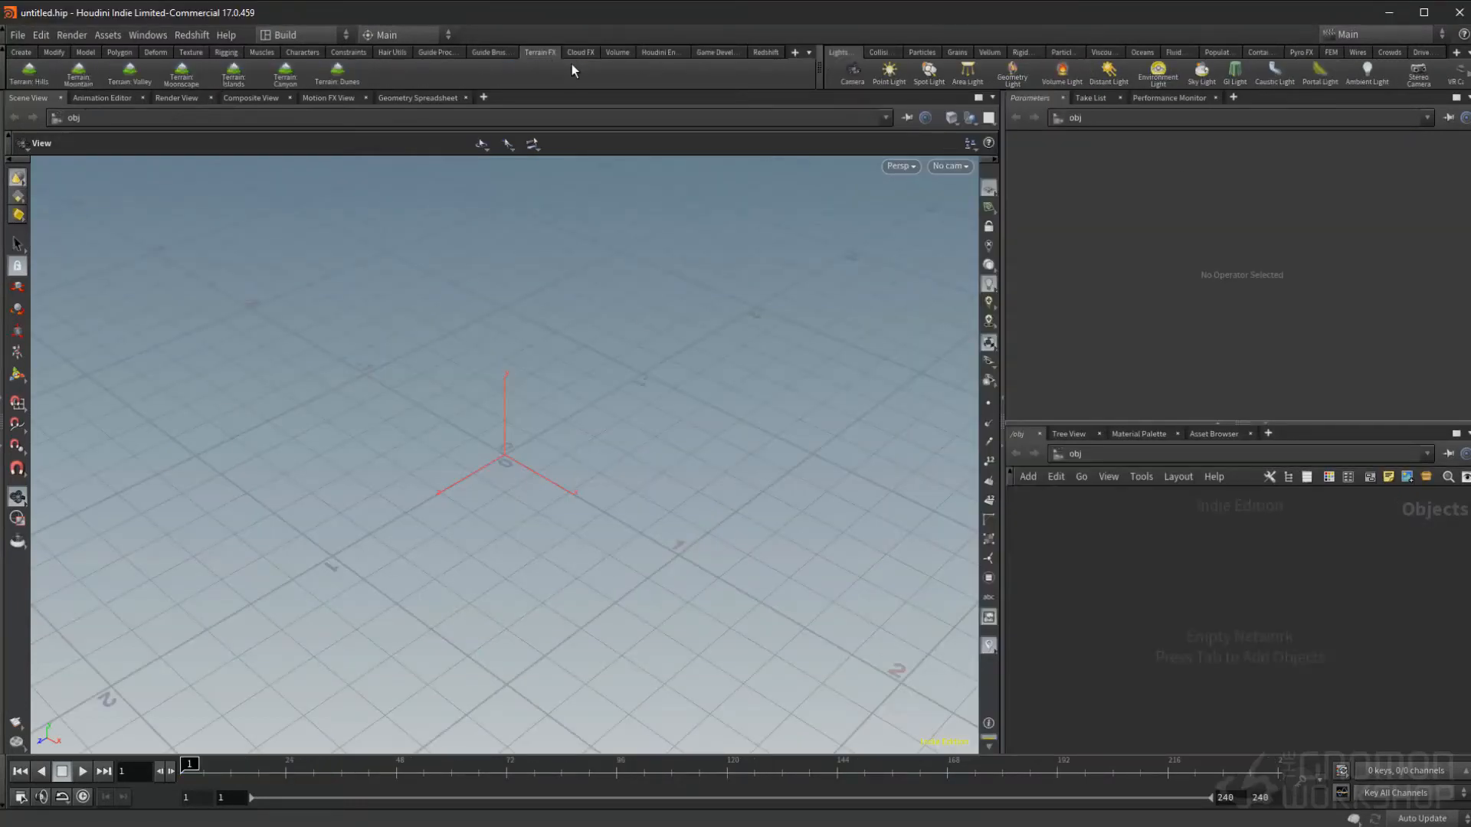
Create the Terrain Islands preset and play its erosion simulation to about frame 11.
click(234, 75)
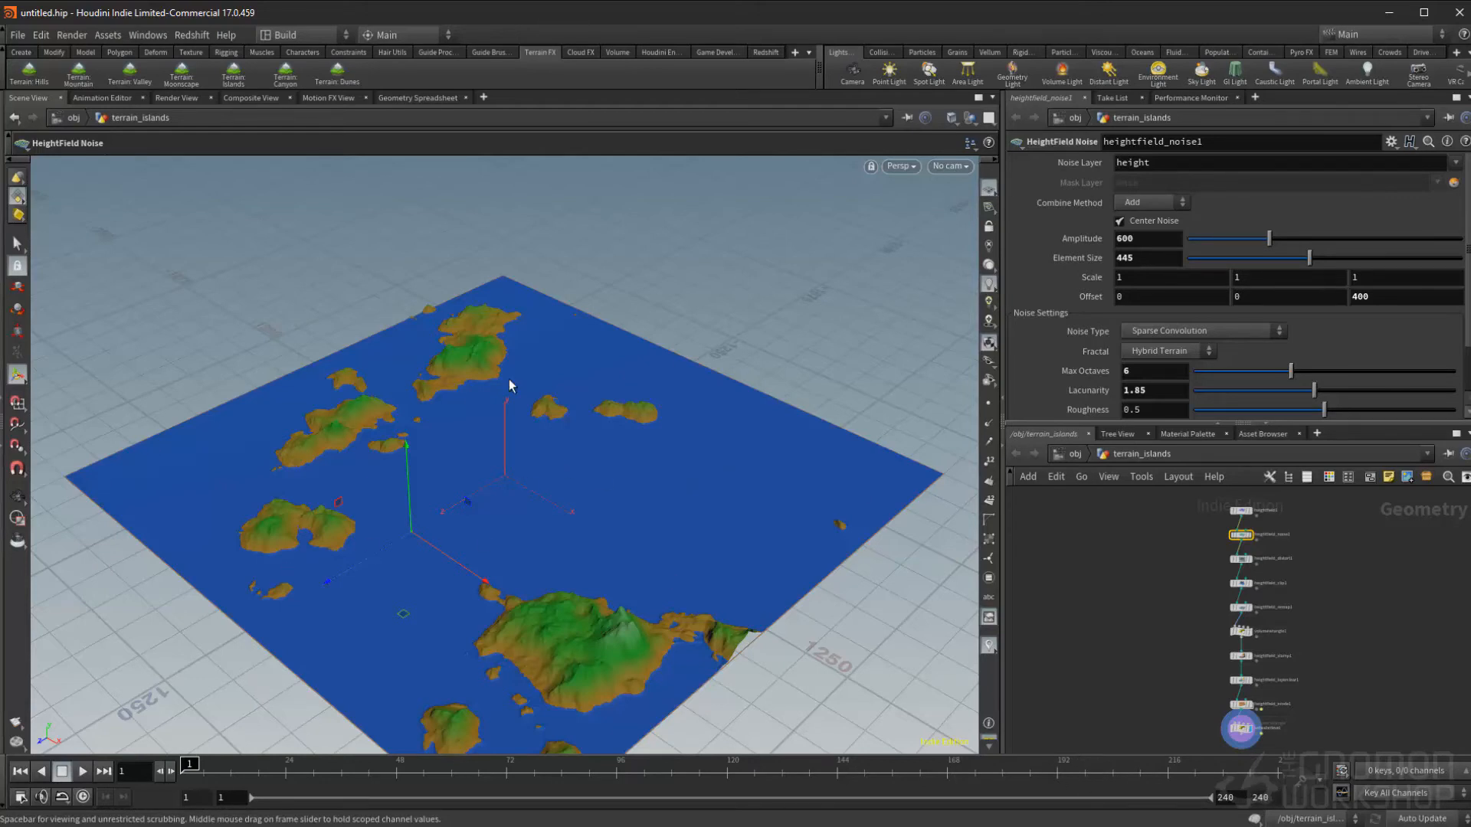
click(83, 772)
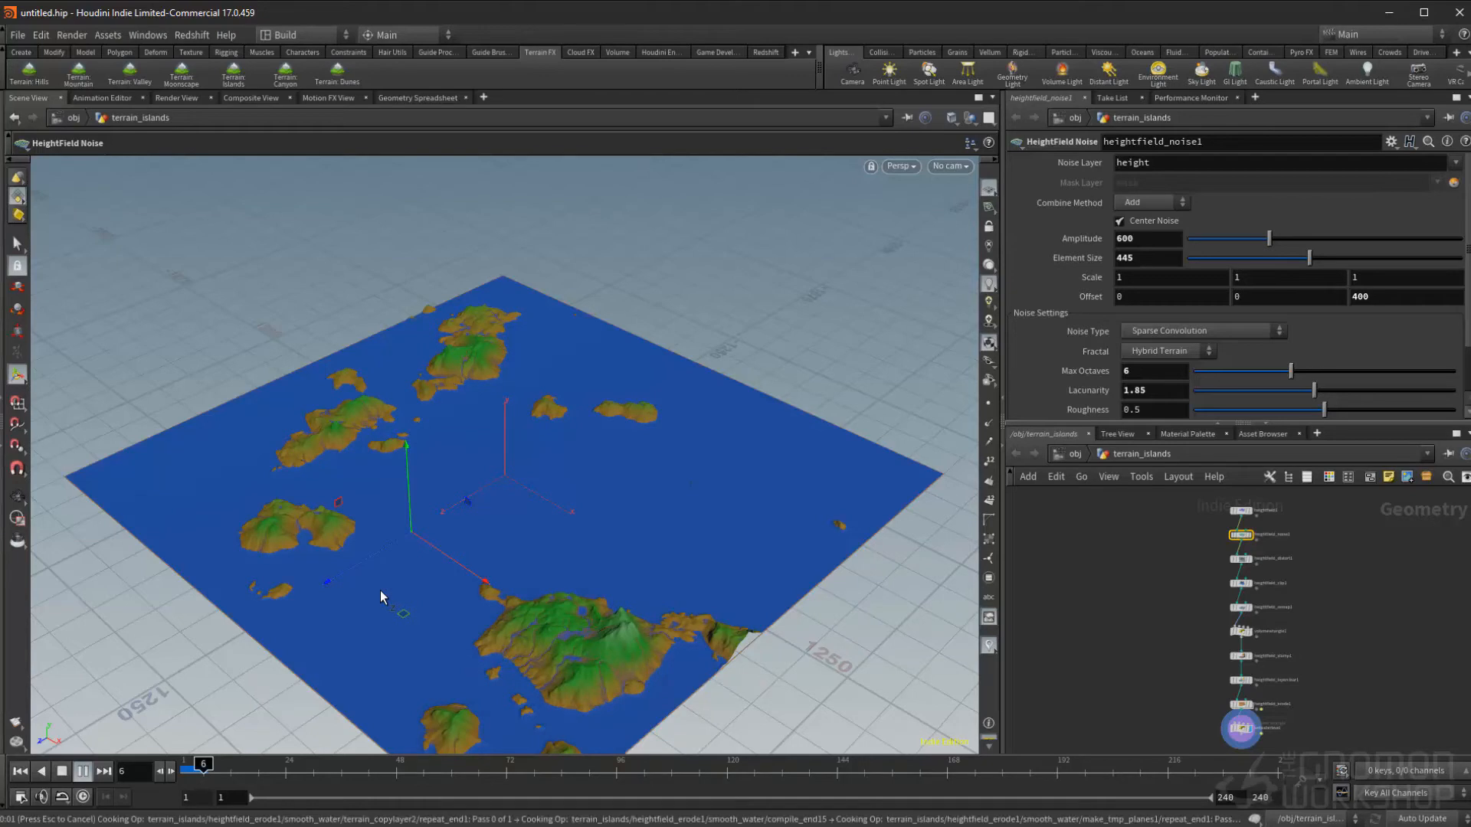
click(62, 773)
Delete the terrain_islands object at the object level and return the timeline to the first frame.
click(1074, 454)
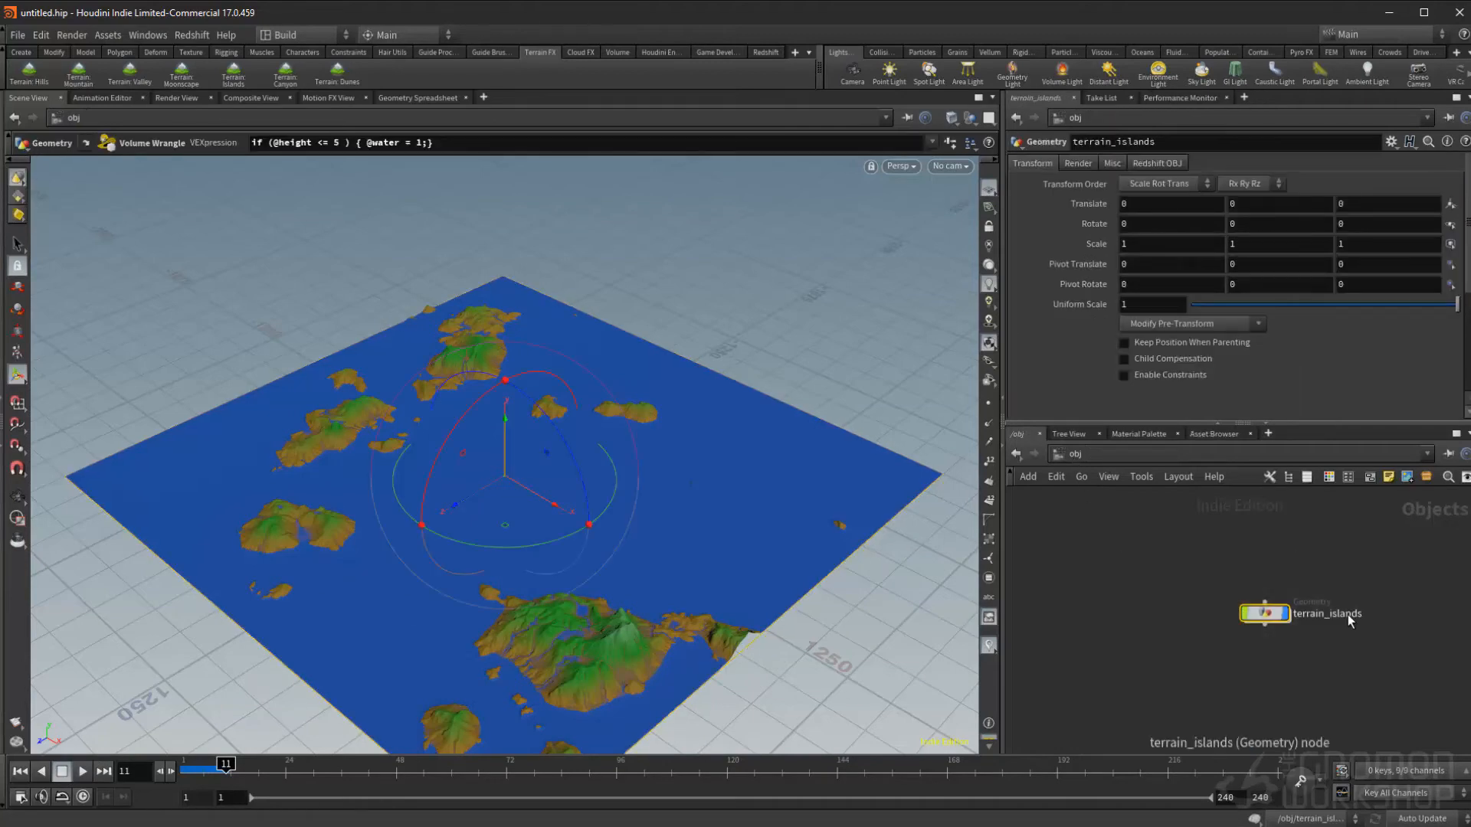
key(Delete)
click(20, 773)
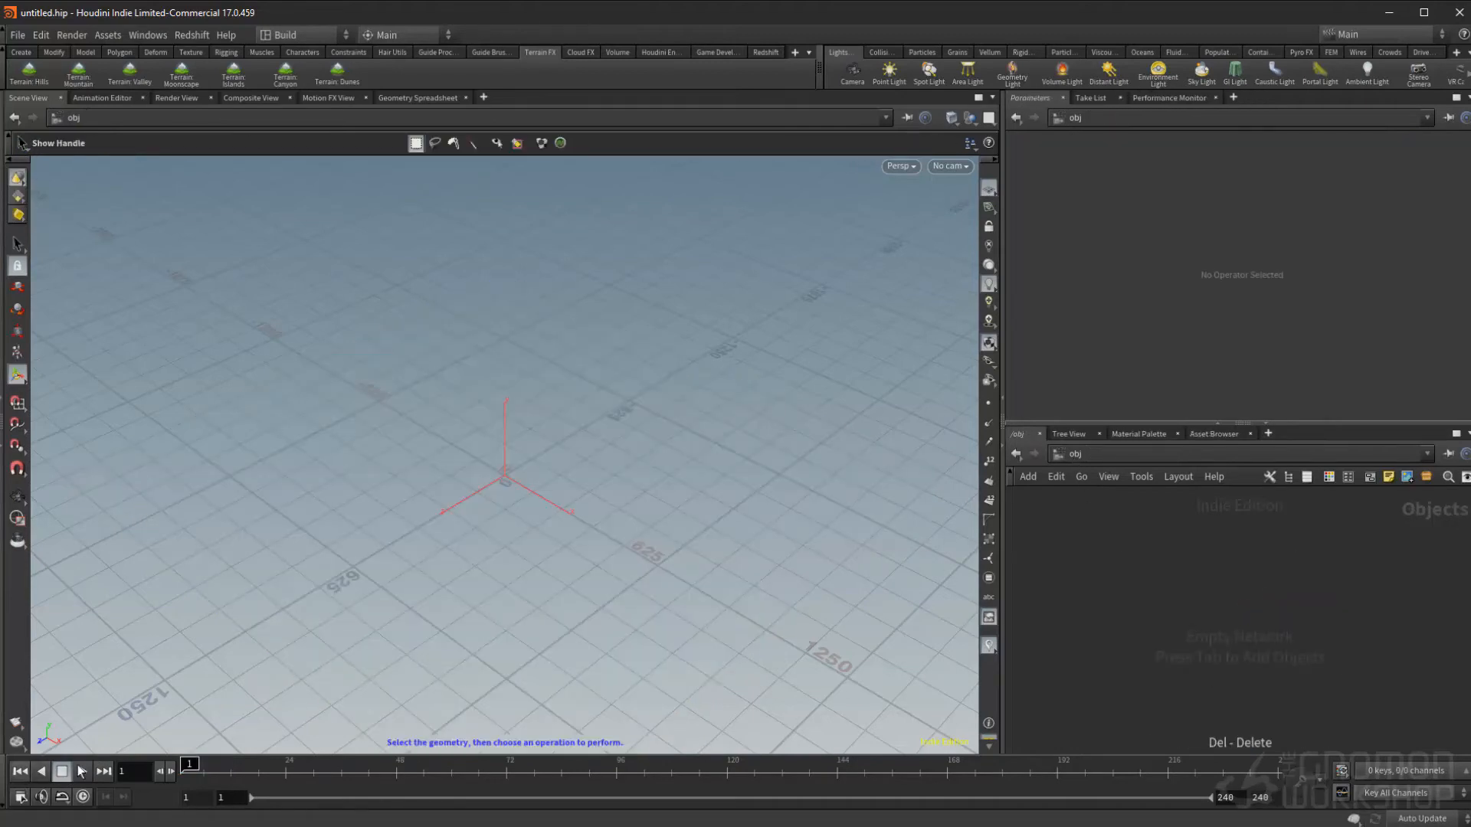
Create the Terrain Canyon preset and play its erosion simulation to about frame 13.
click(285, 77)
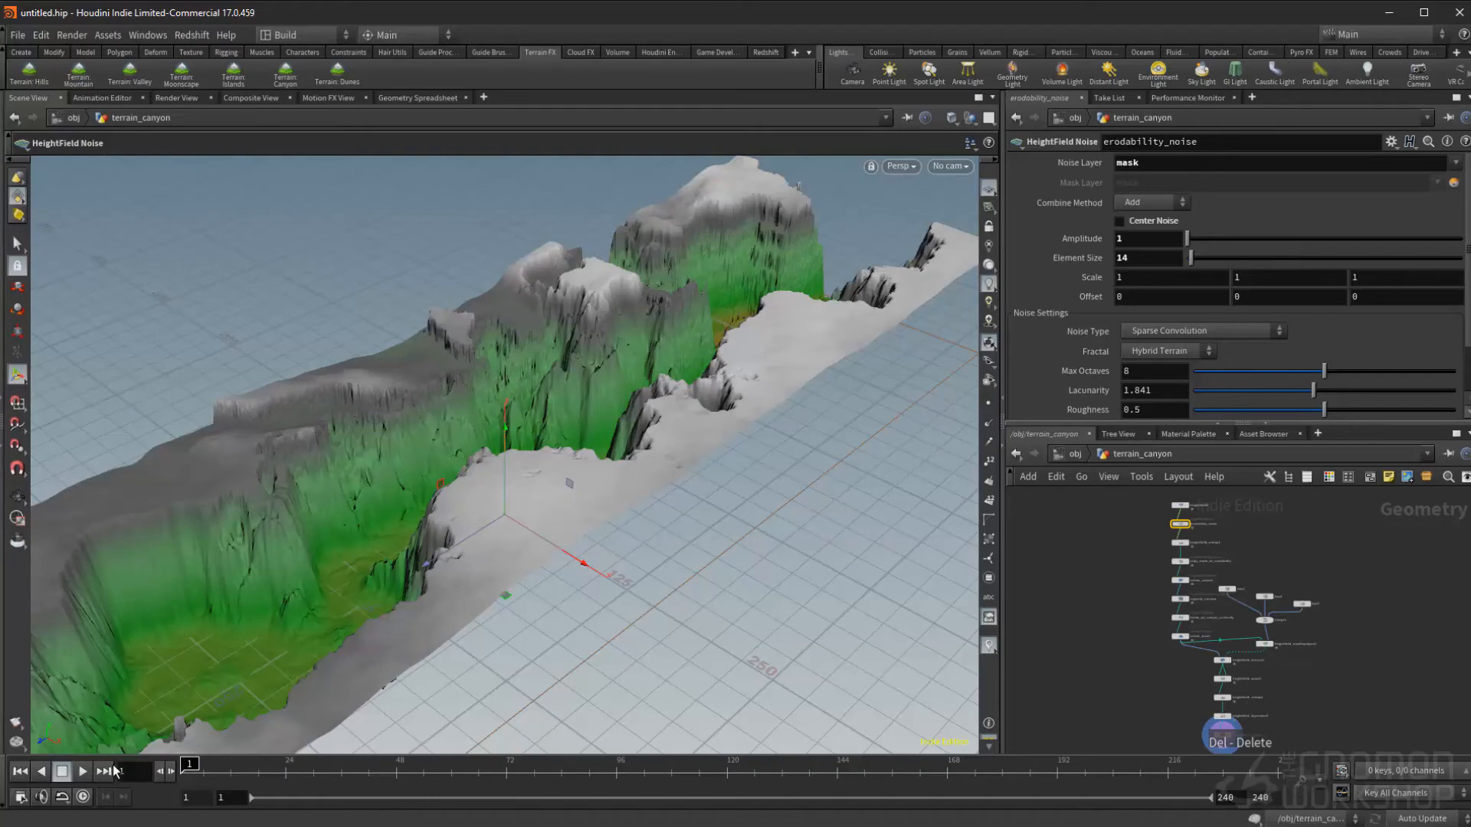
click(83, 772)
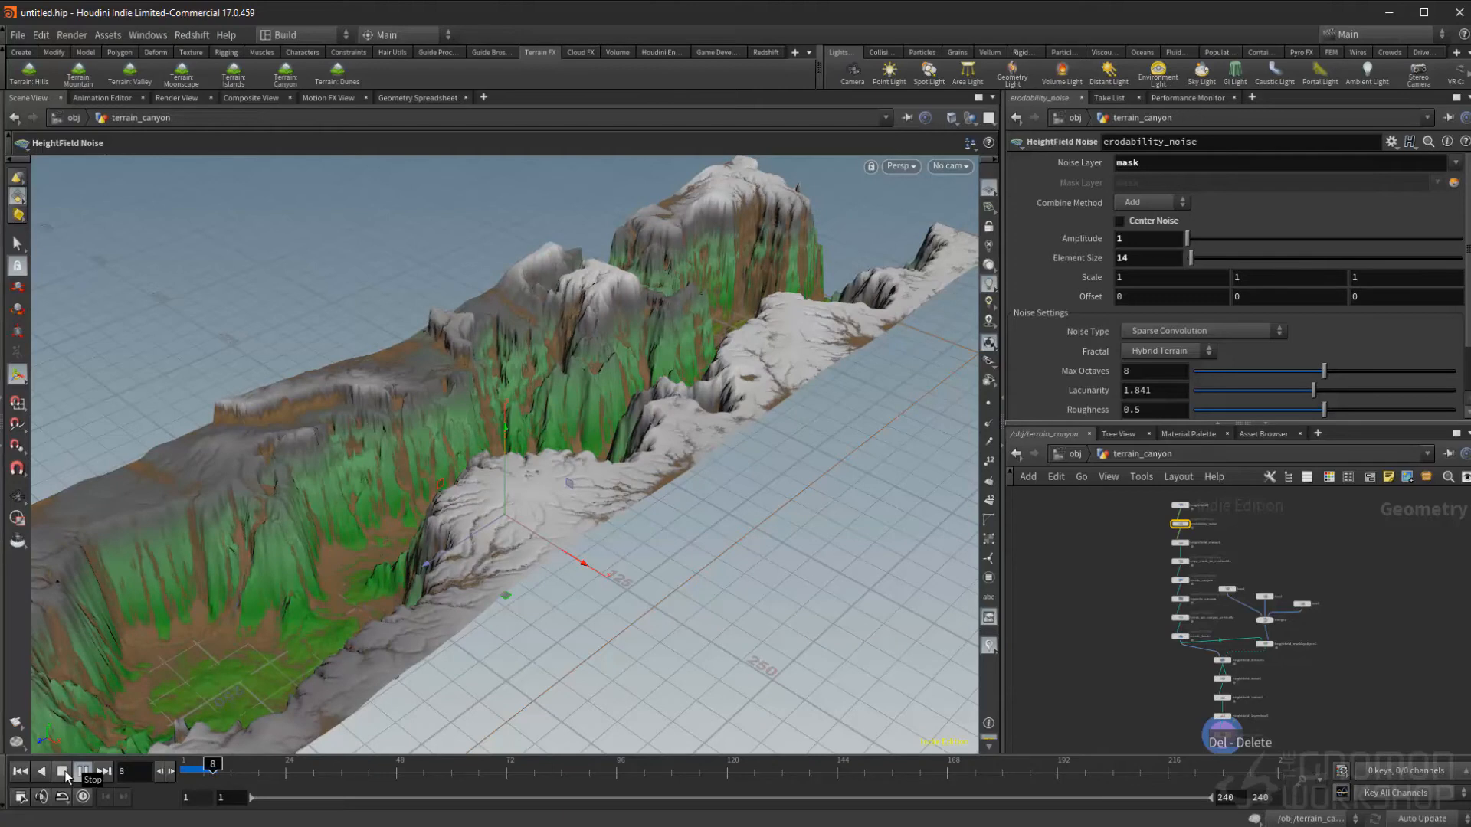
click(67, 777)
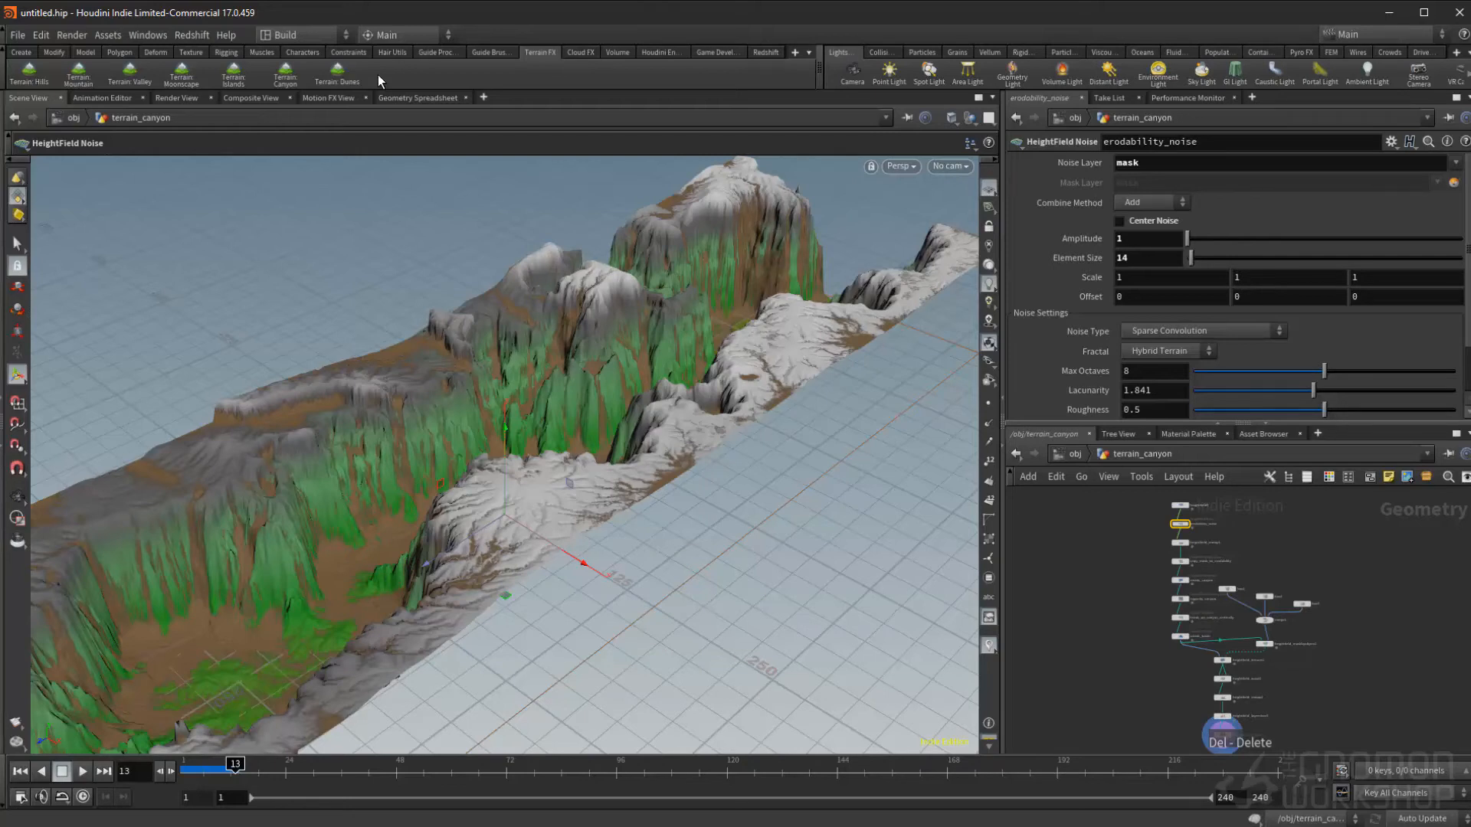
Delete the terrain_canyon object at the object level.
click(1074, 457)
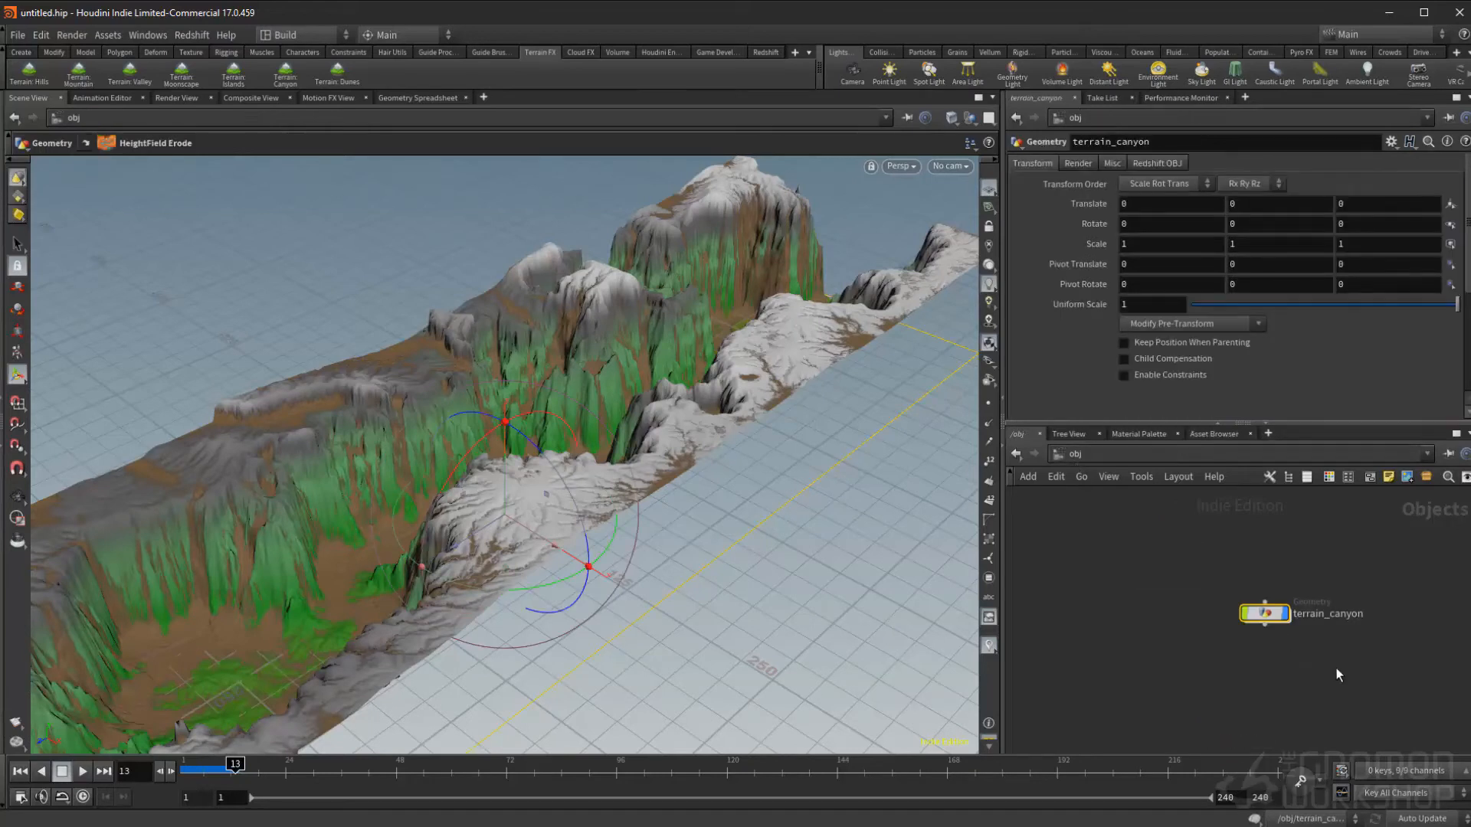
key(Delete)
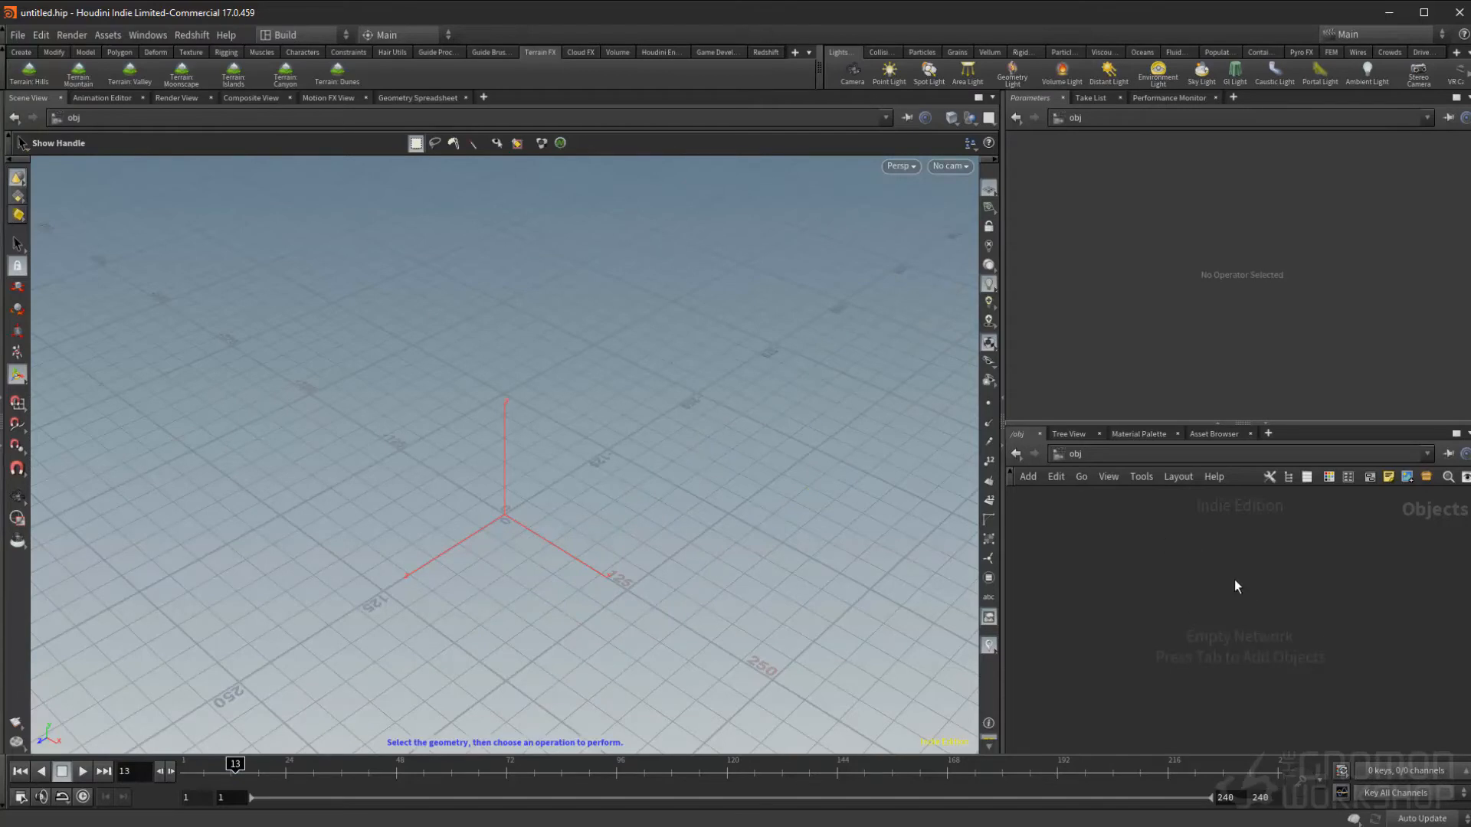
Add a Geometry object to the empty object network and name it myFirstTerrain.
key(Tab)
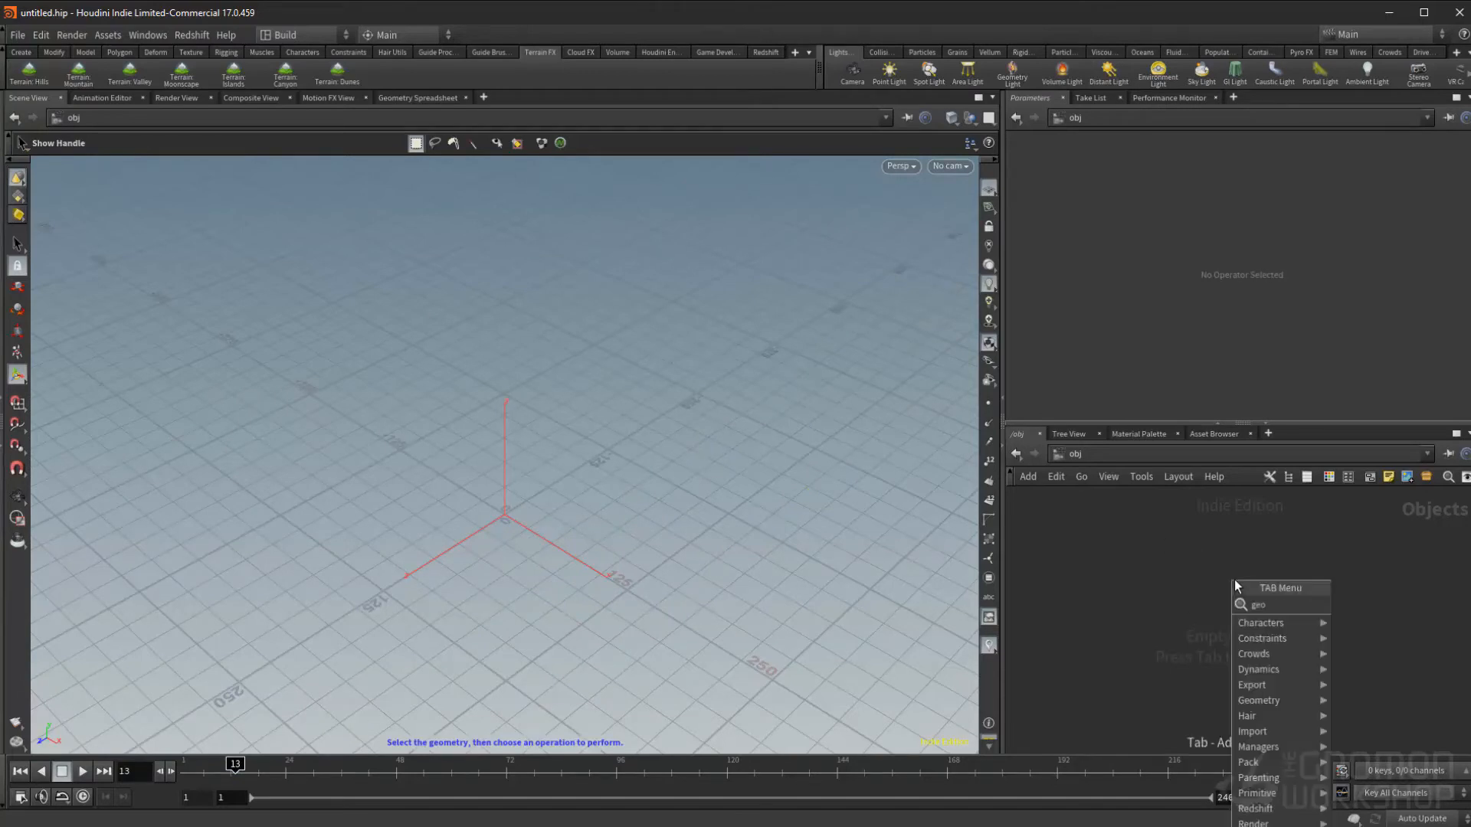
text(geo)
key(Return)
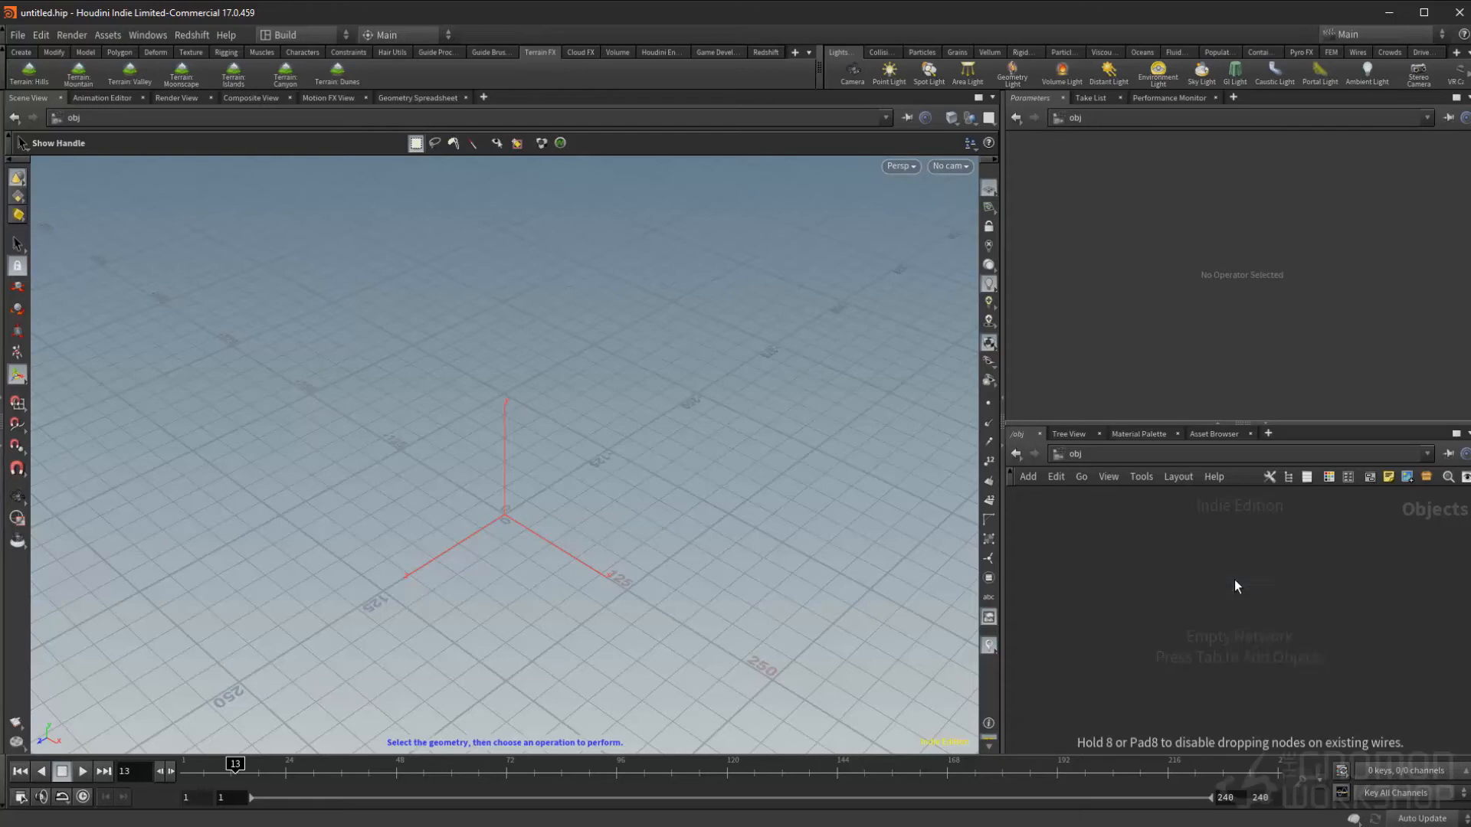
click(1235, 579)
key(F2)
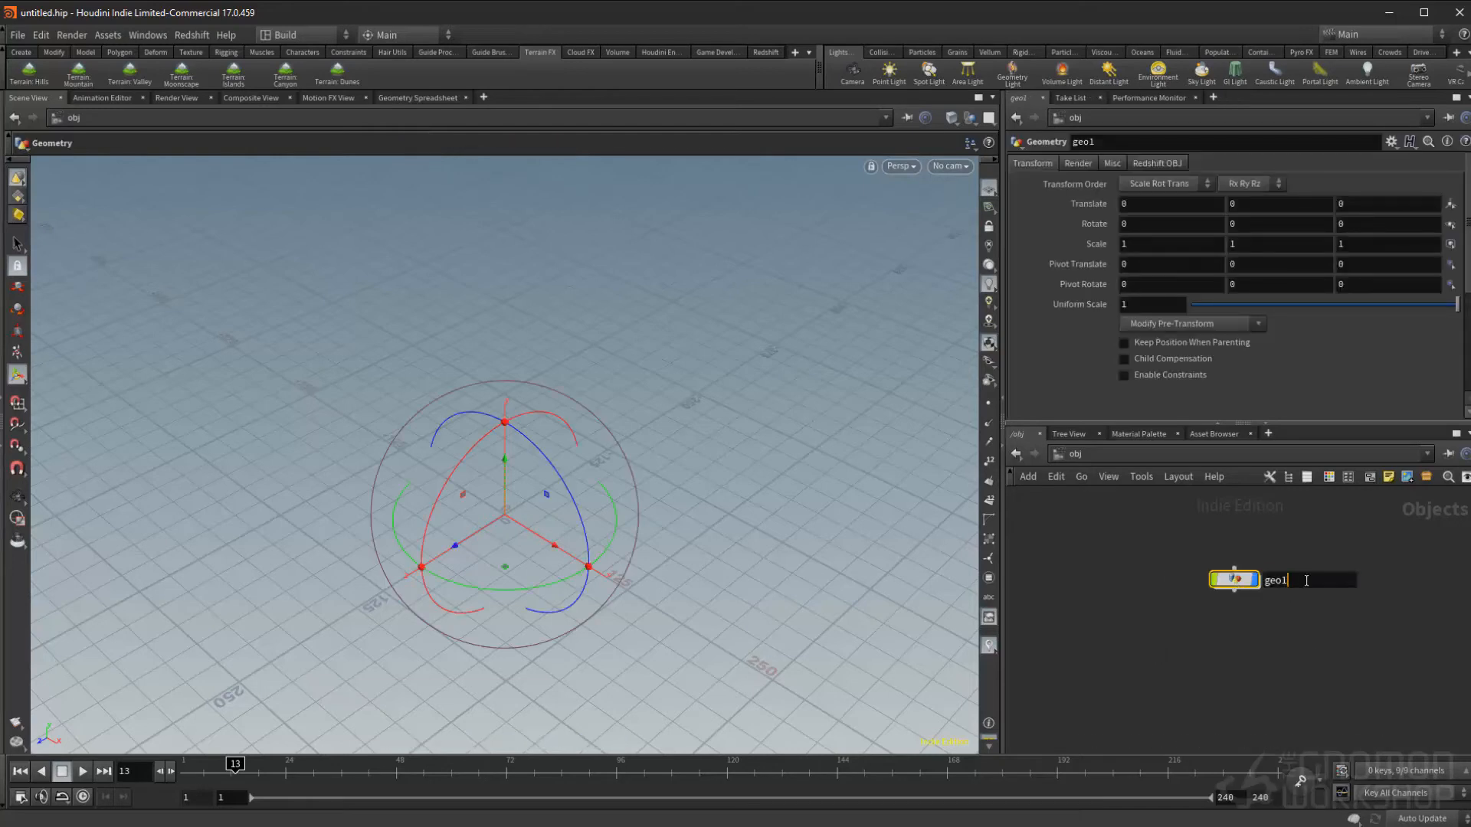
text(myFirstTerrain)
key(Return)
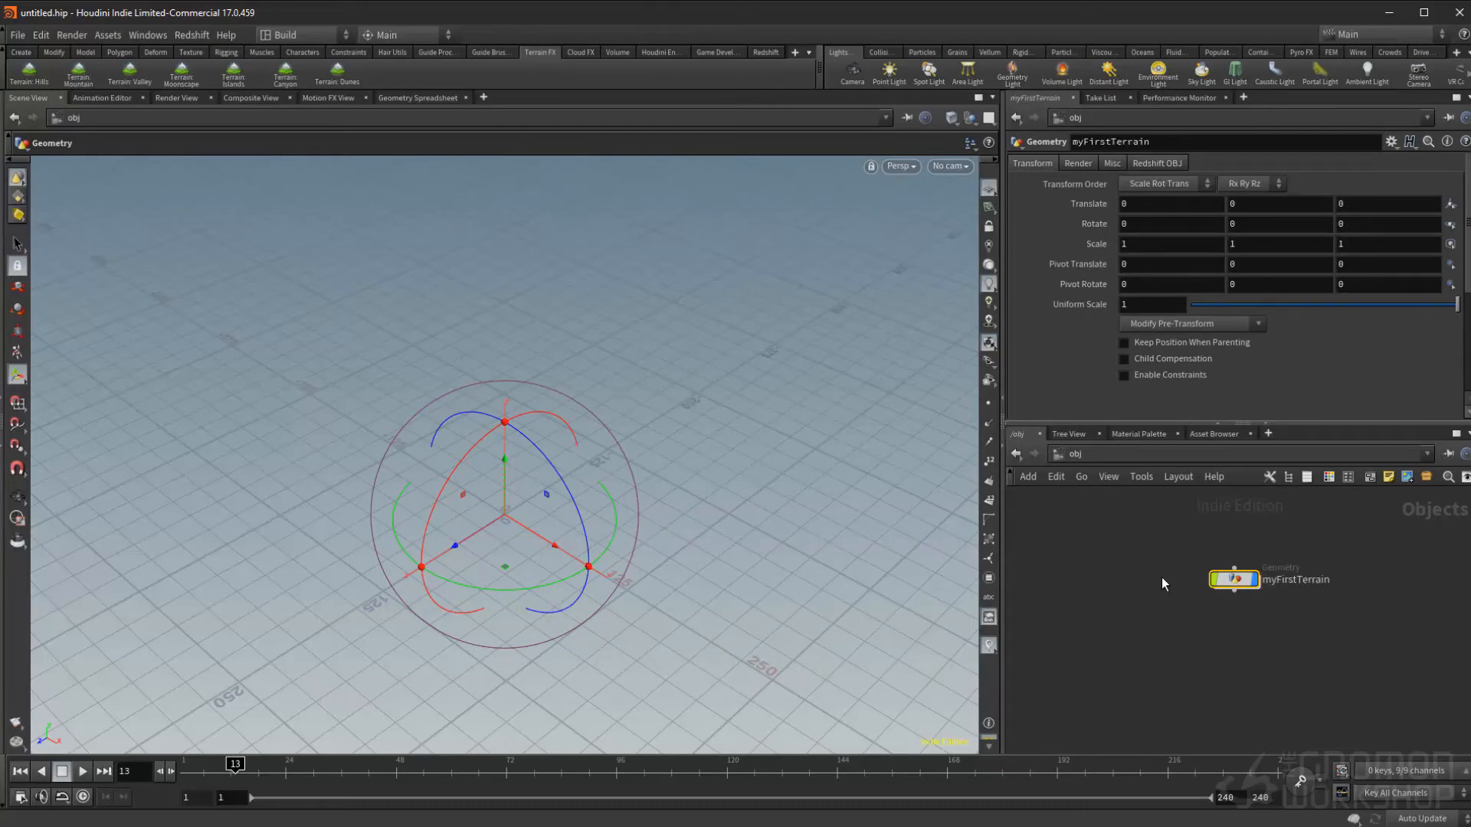
Add a HeightField node inside the myFirstTerrain network and frame it in the viewport.
double_click(1233, 579)
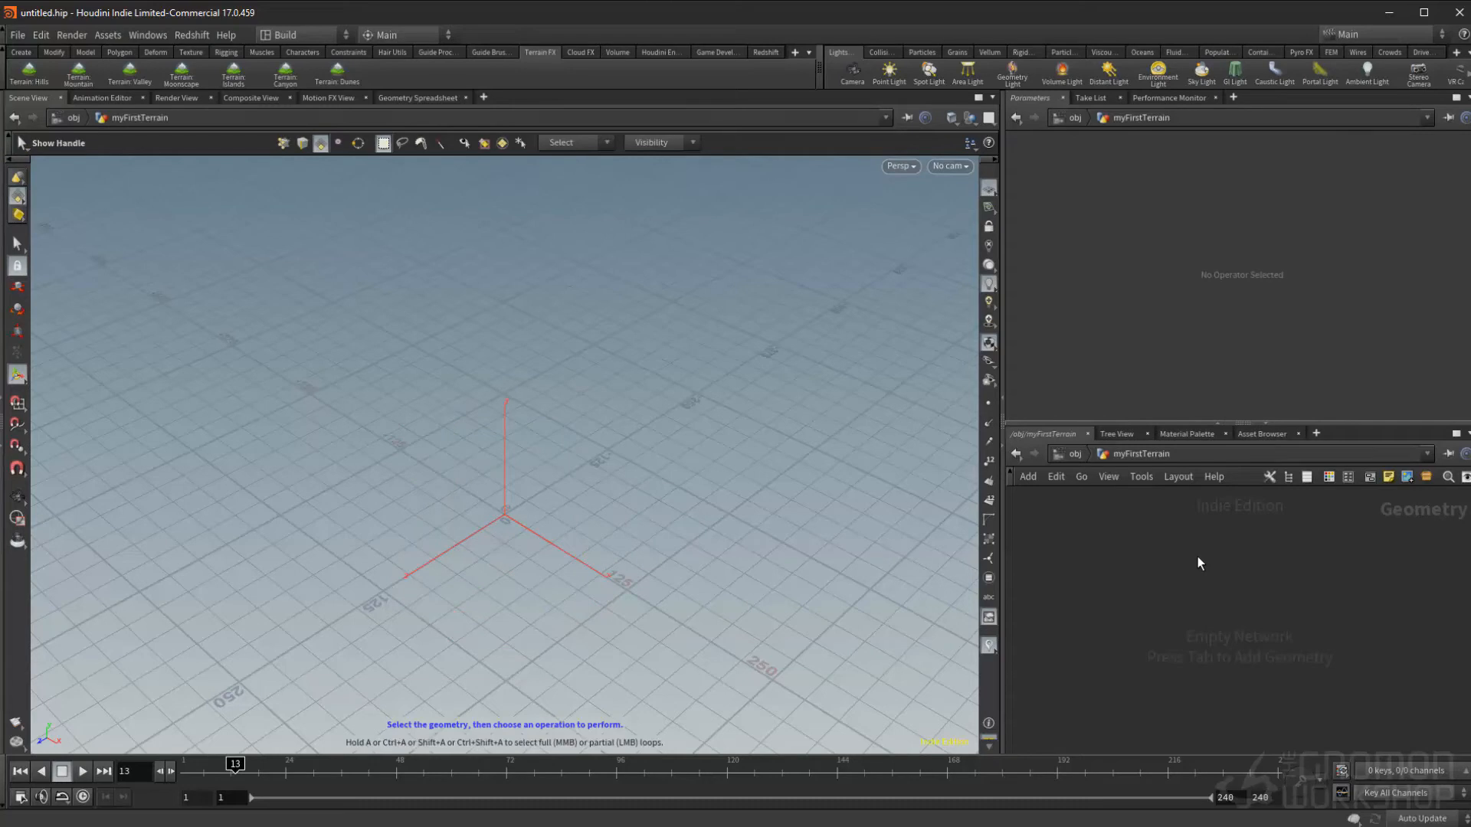
key(Tab)
text(hf)
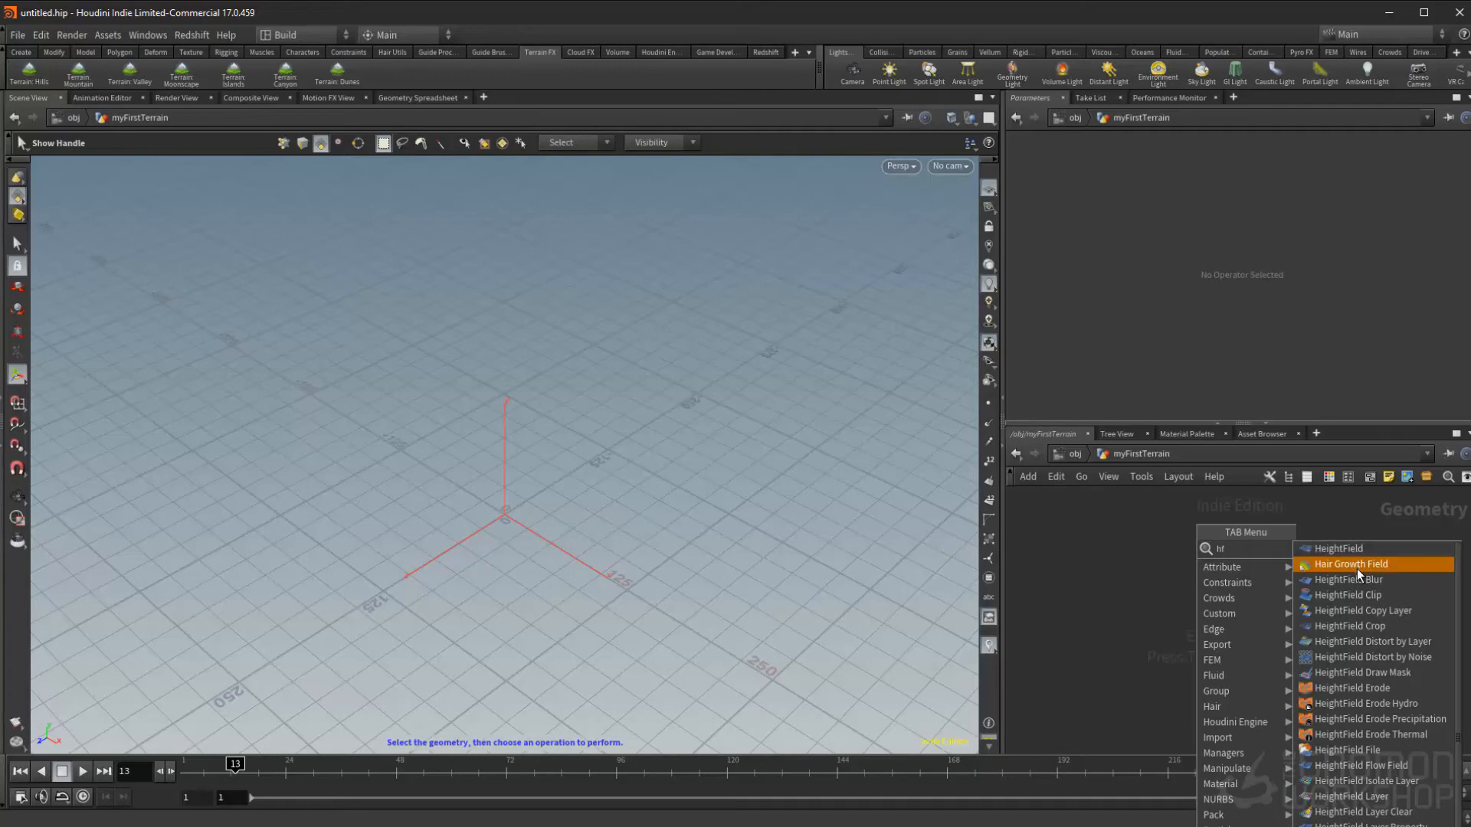
scroll(1349, 605, down, 4)
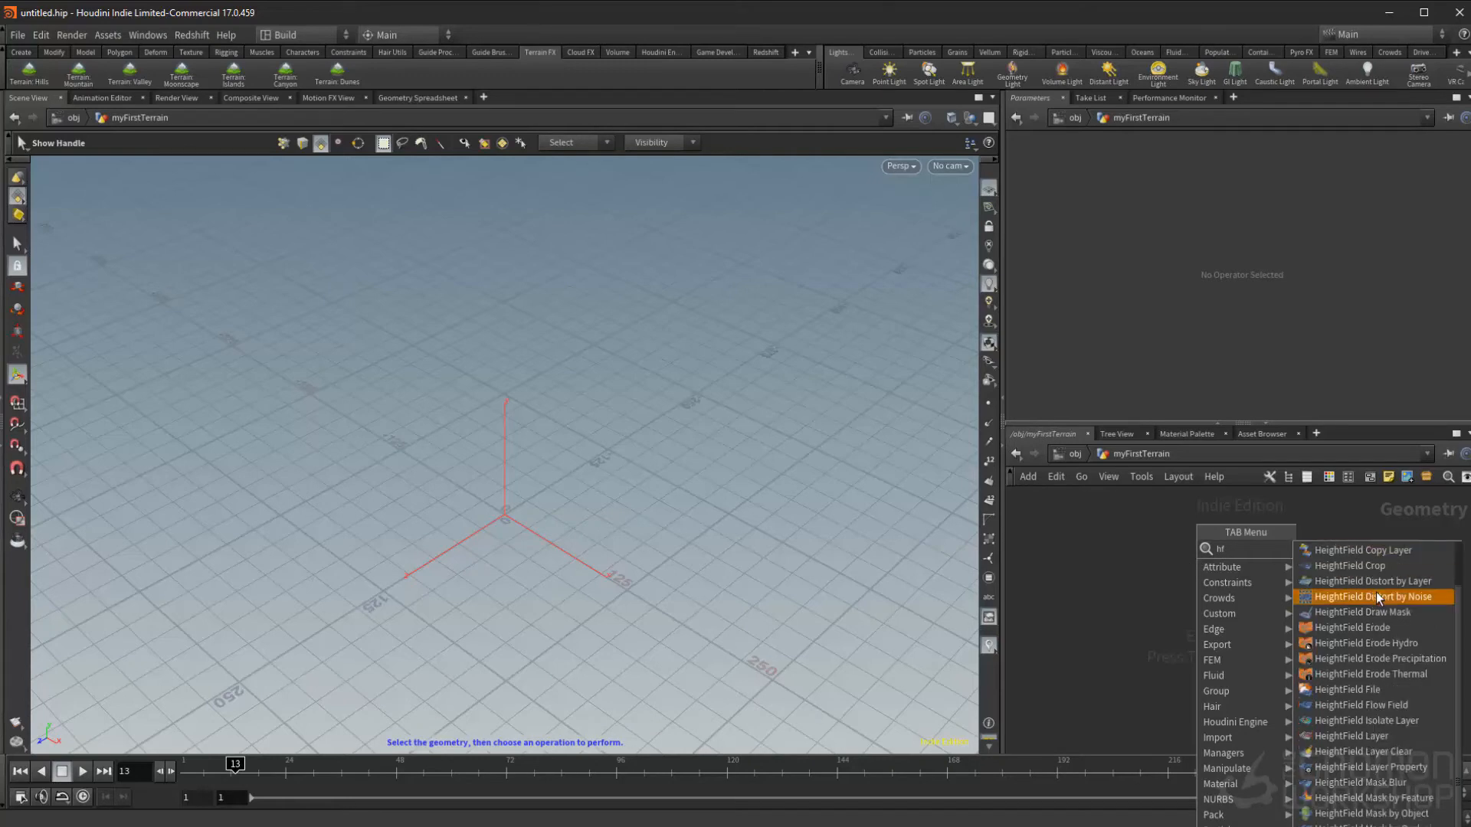
scroll(1369, 735, up, 4)
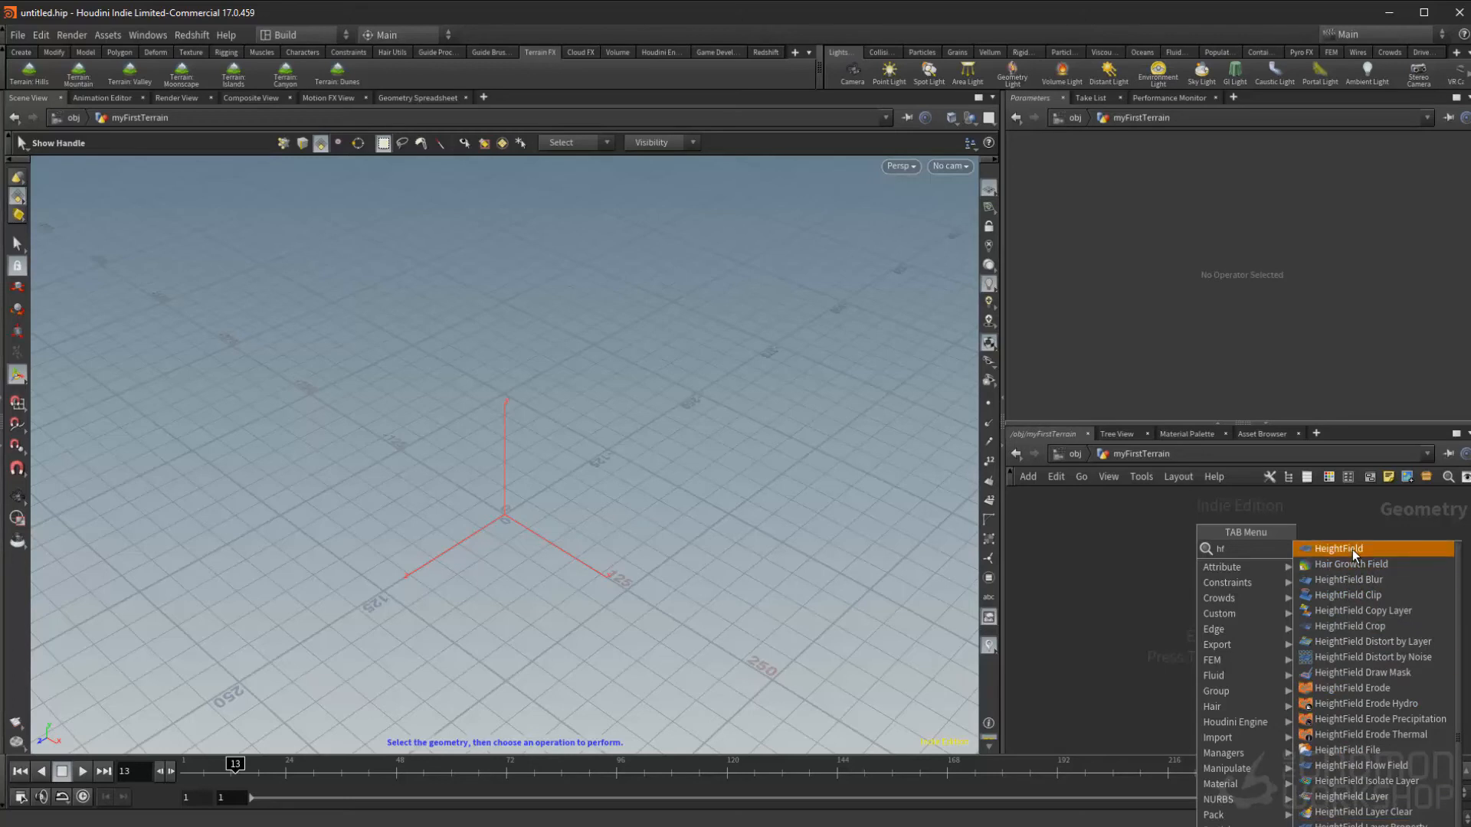
click(1353, 549)
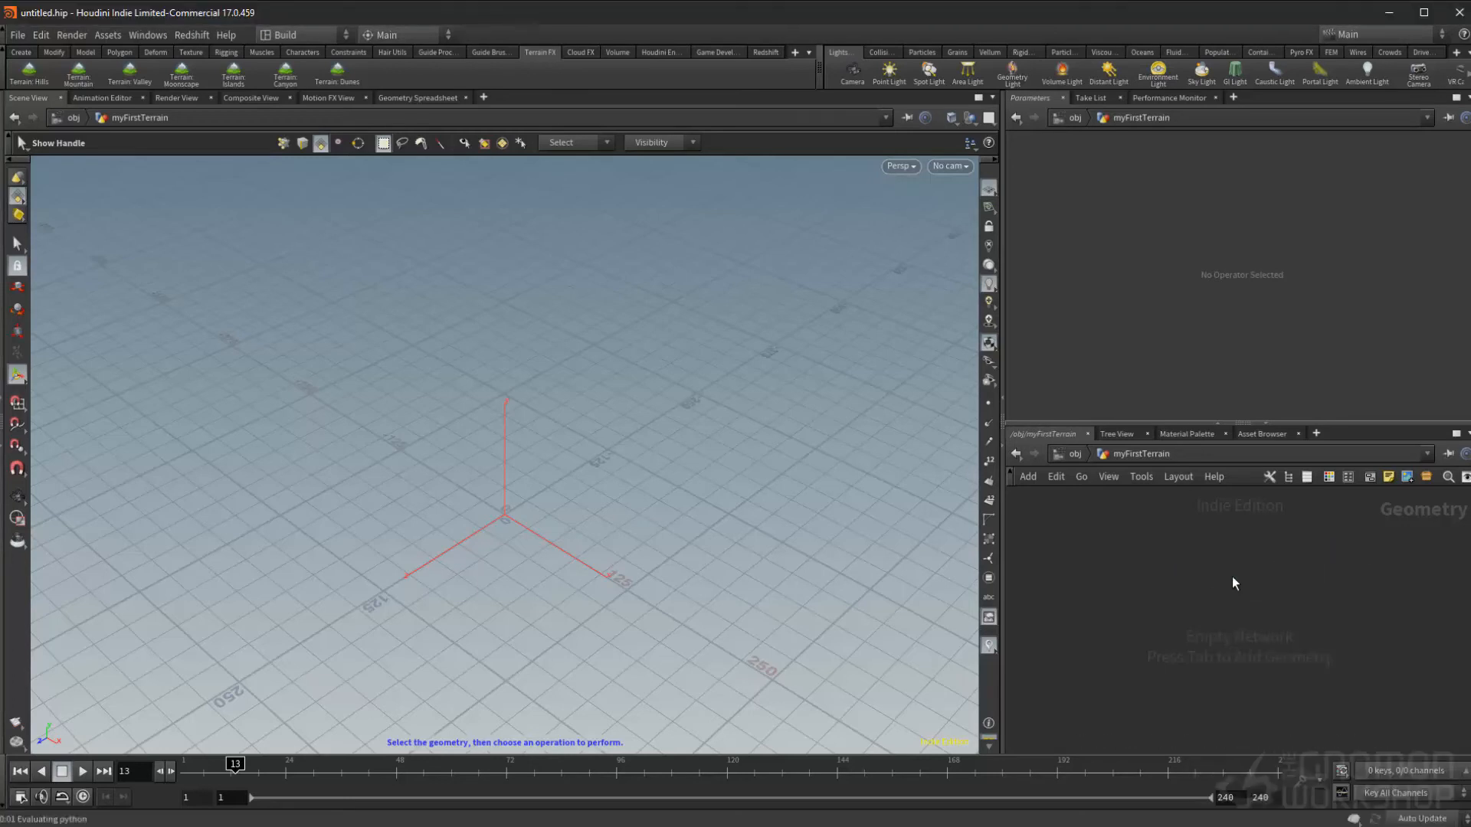
click(1198, 555)
middle_drag(1295, 610, 1294, 618)
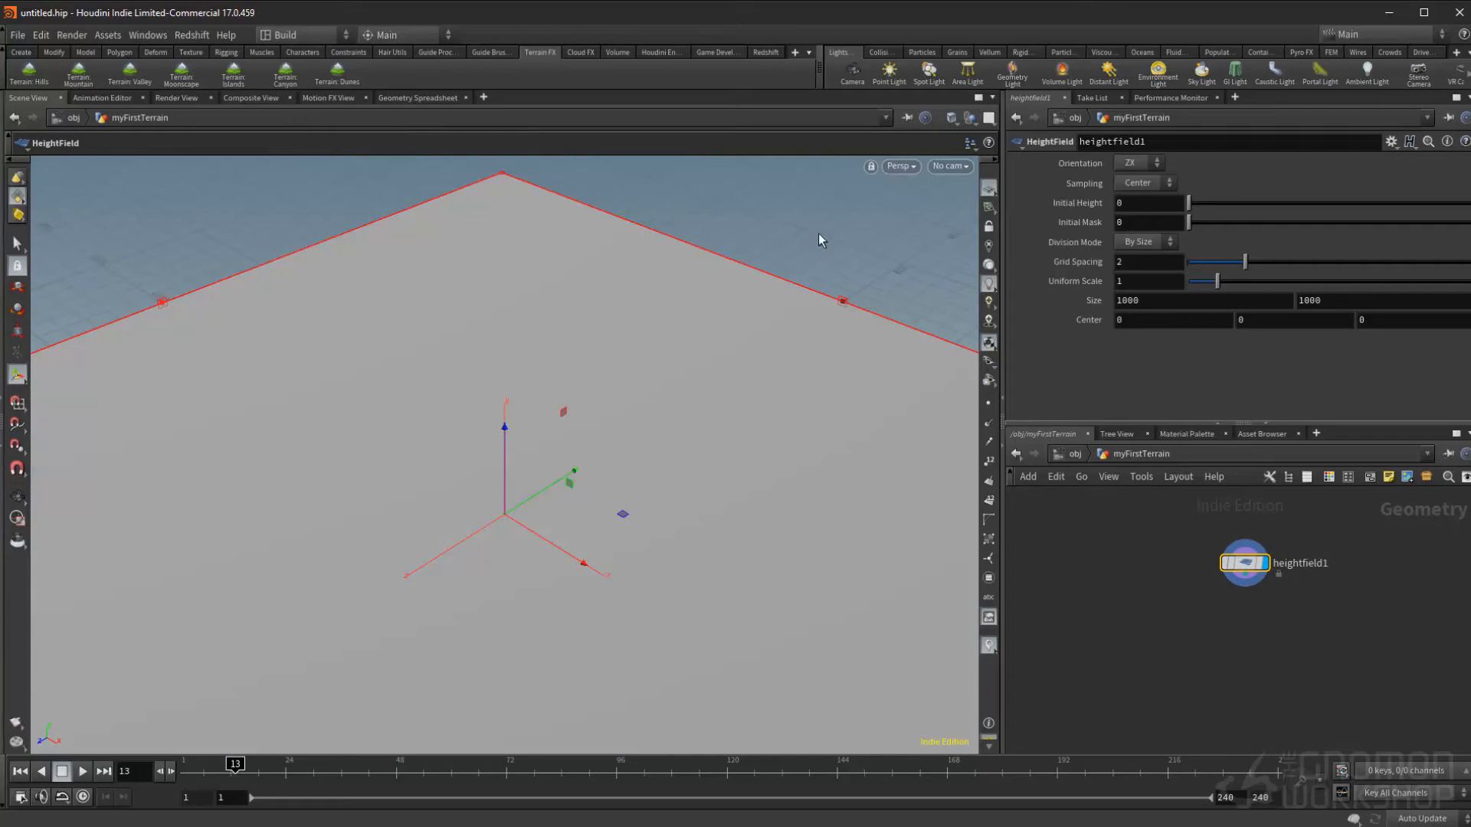
key(Escape)
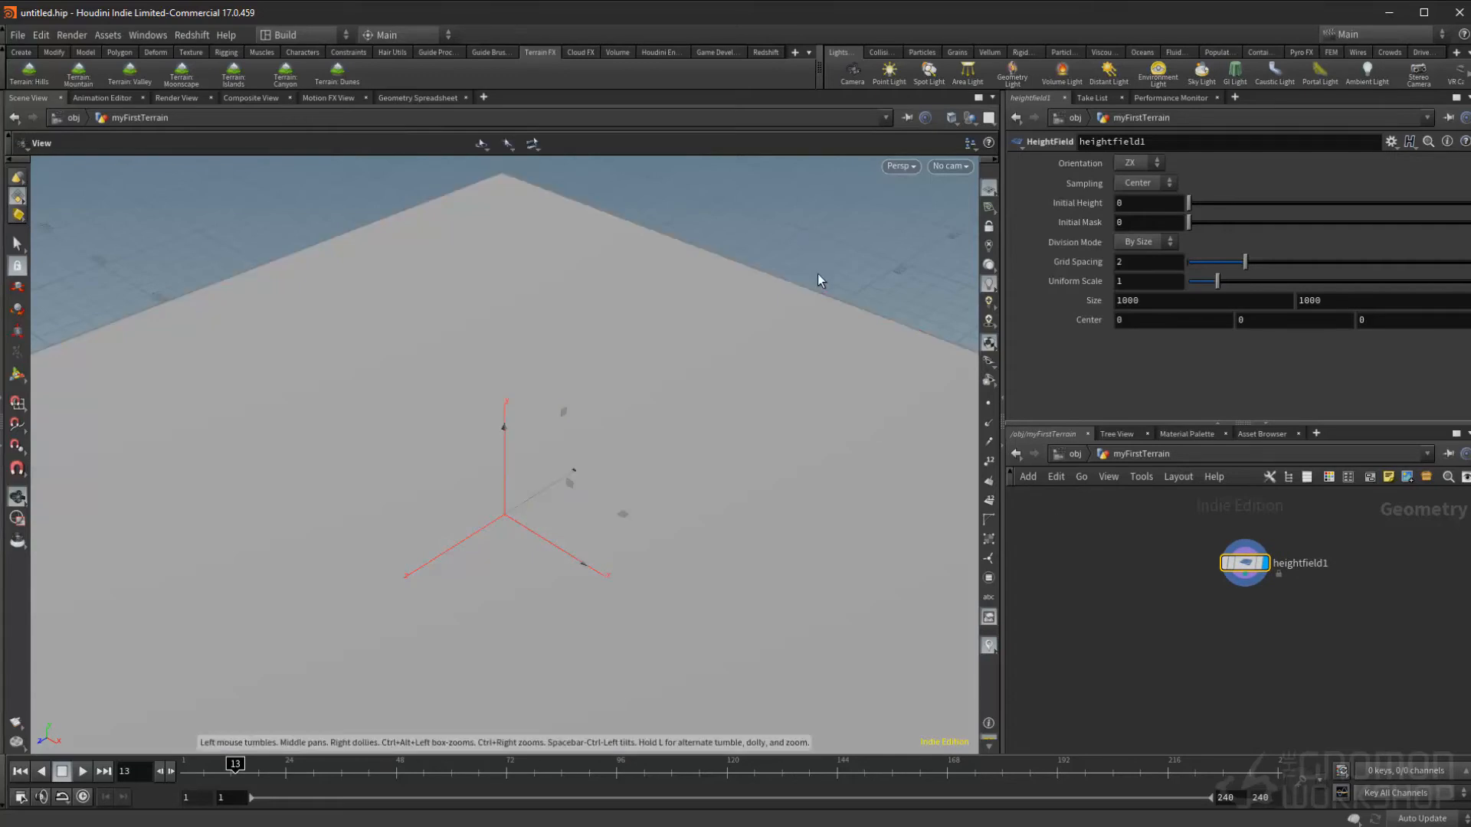
key(space+g)
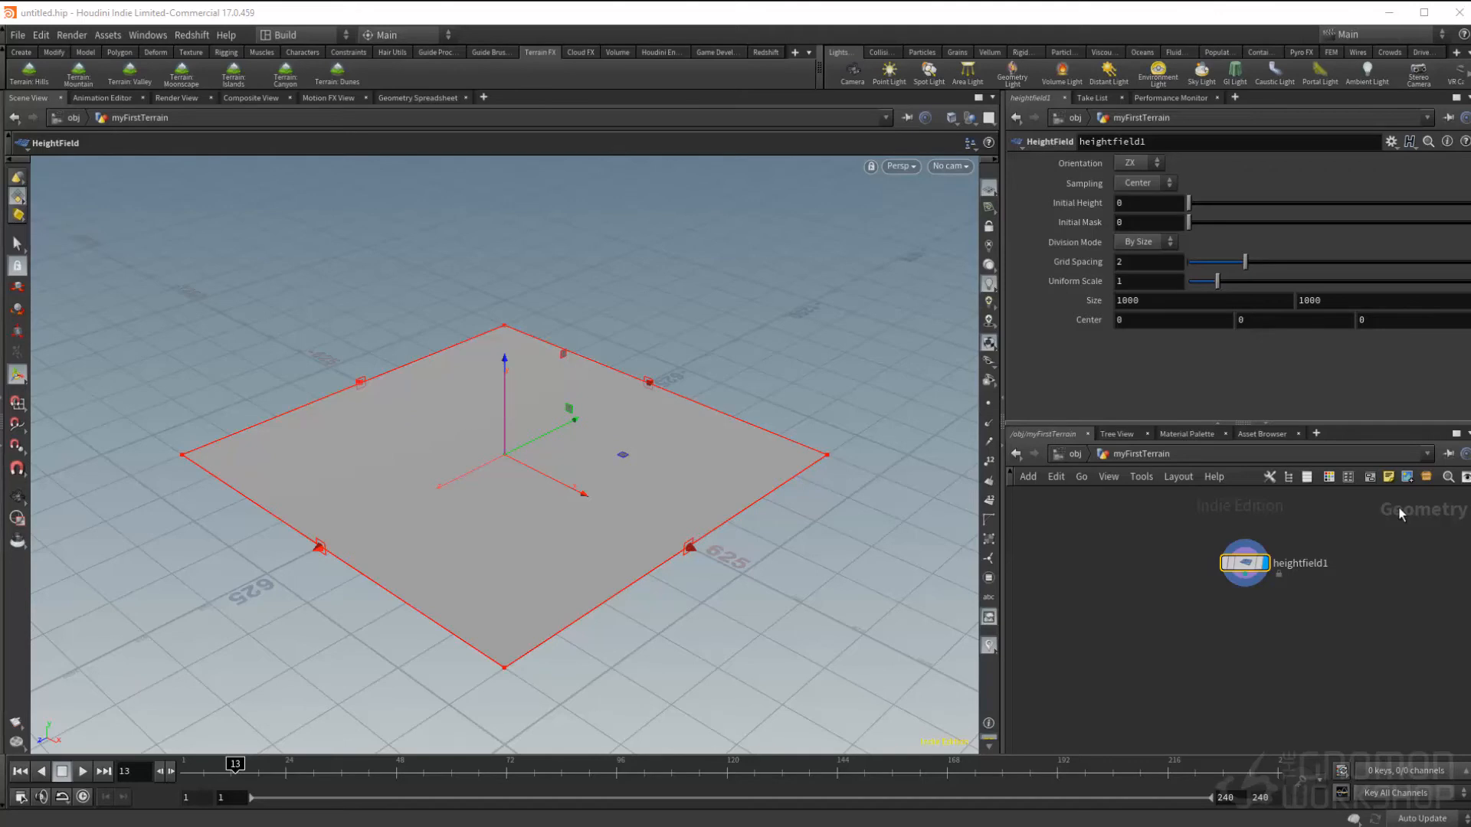
Examine the height field's flat square shape in the perspective and top views.
middle_drag(1239, 620, 1184, 619)
key(Escape)
drag(827, 371, 821, 392)
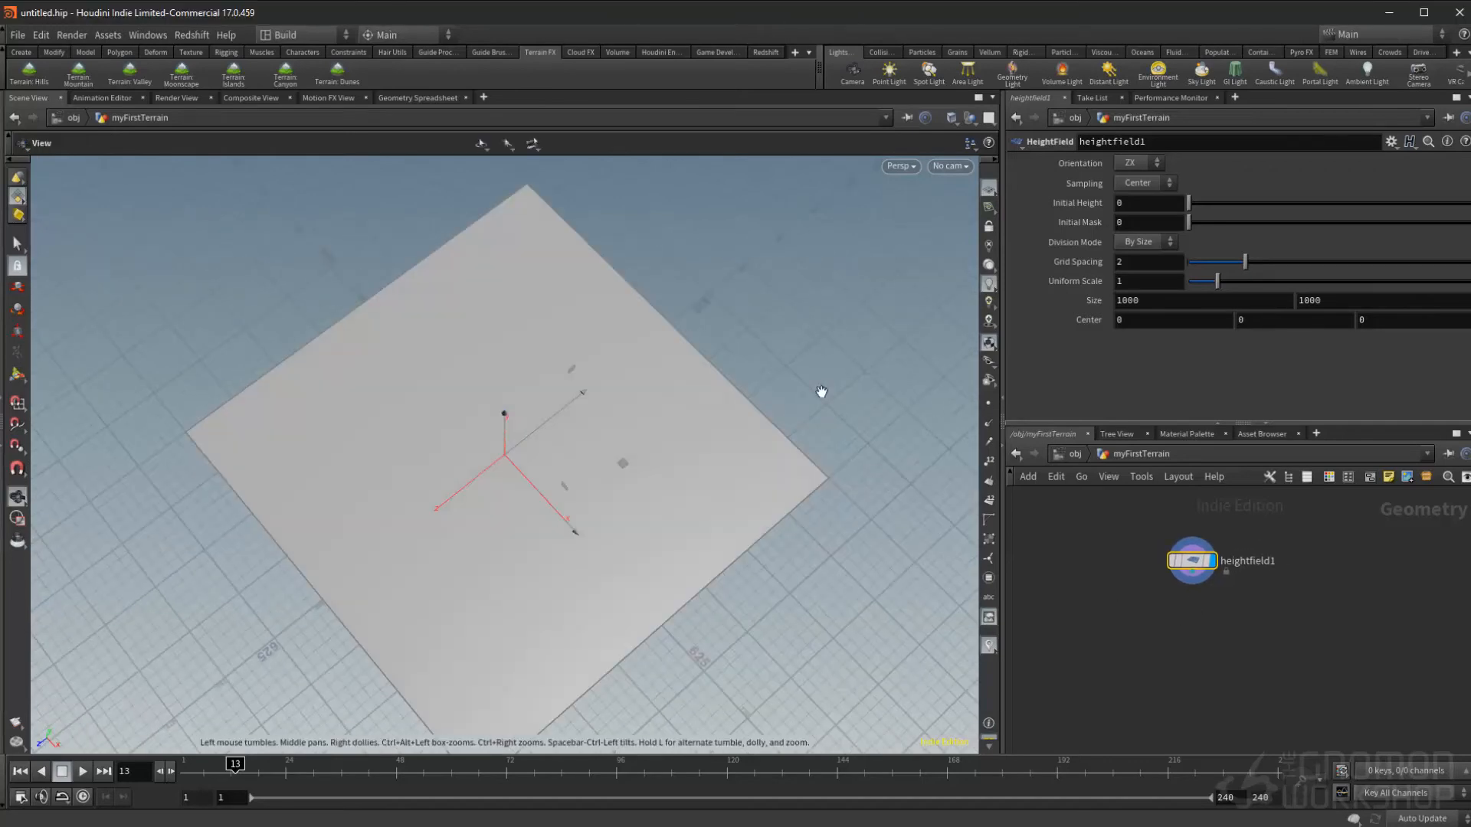
key(space+2)
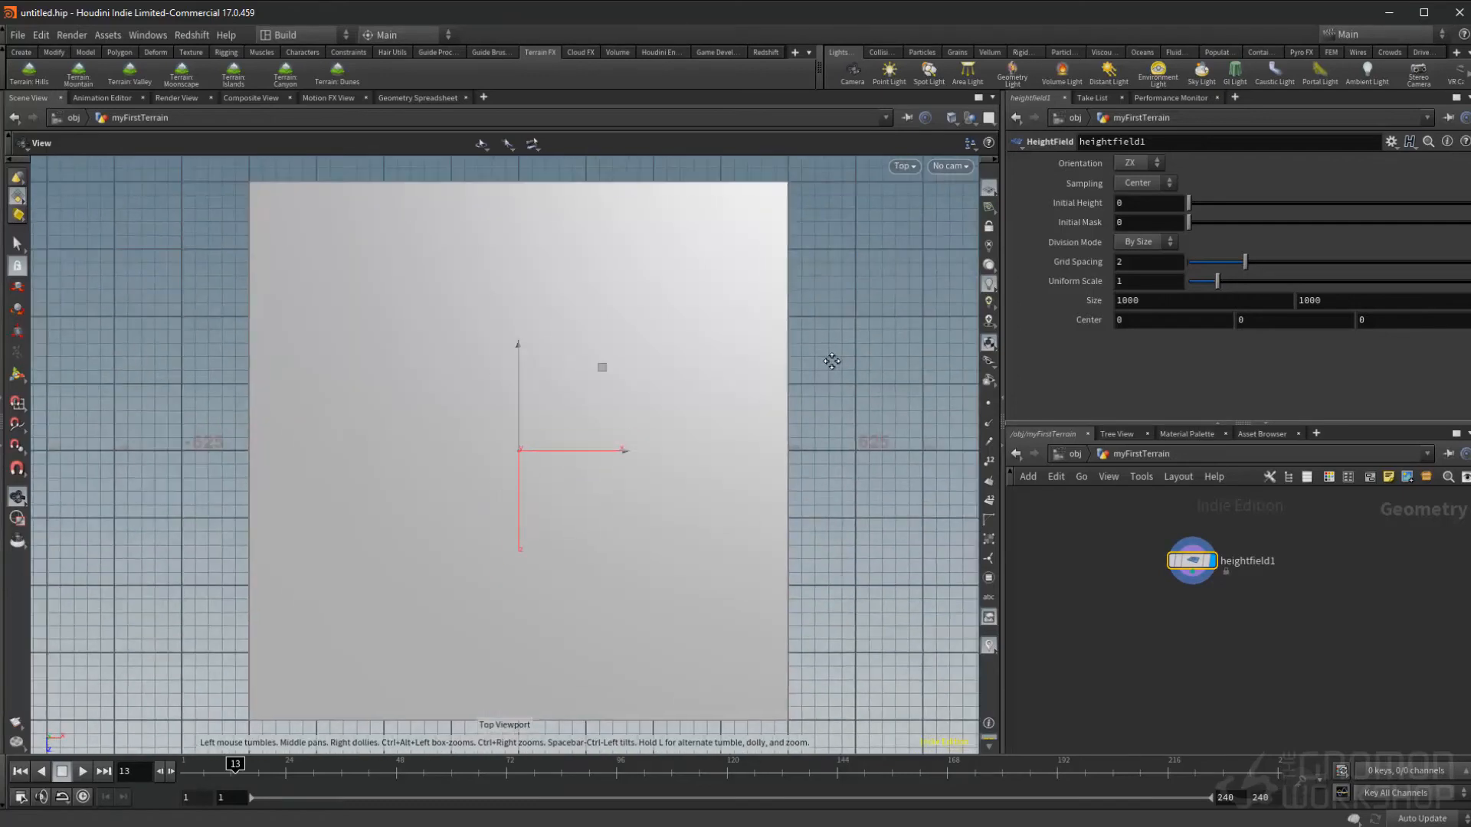
key(Return)
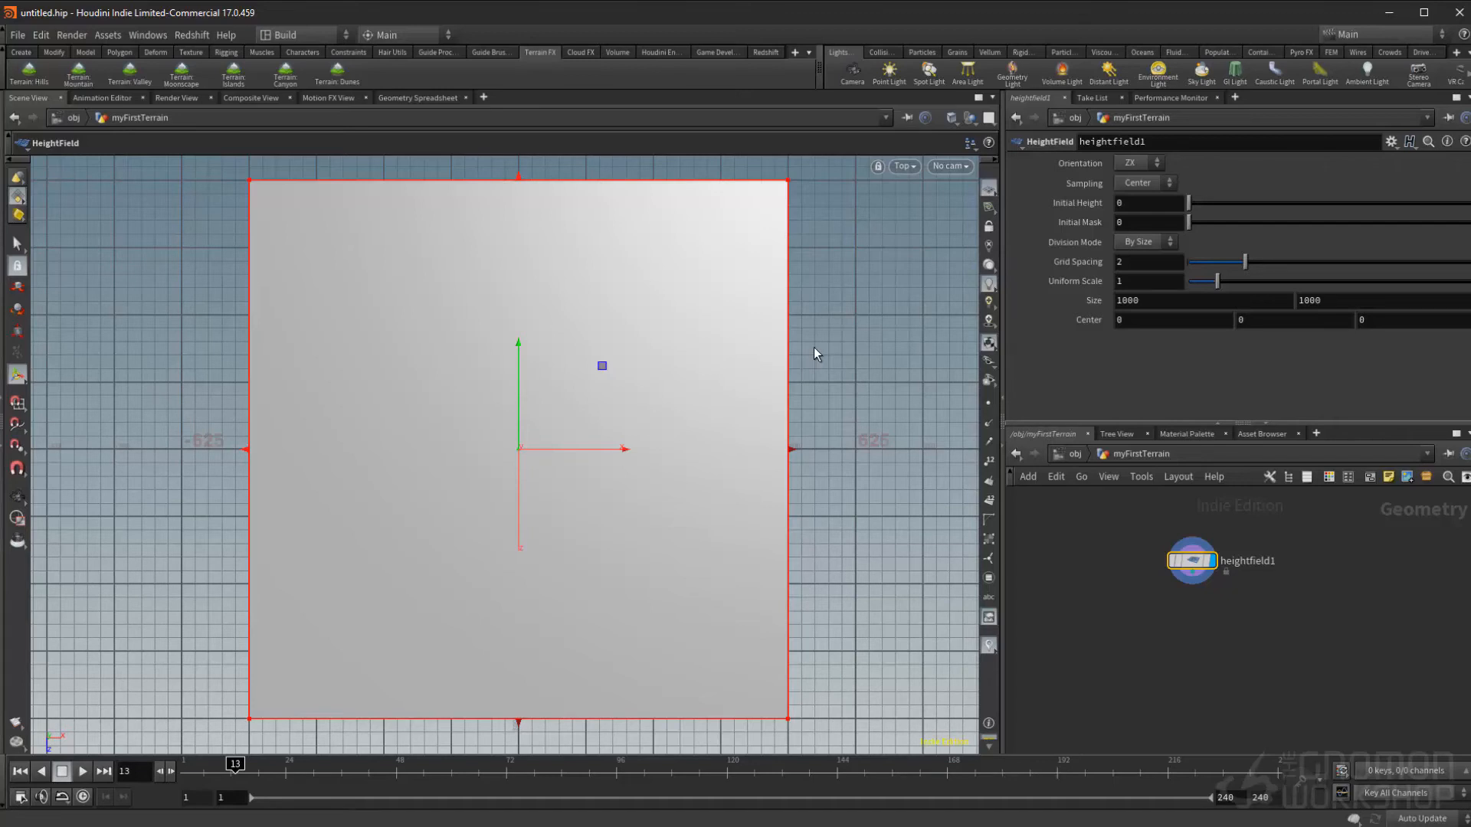
key(space+1)
drag(813, 348, 742, 381)
key(Return)
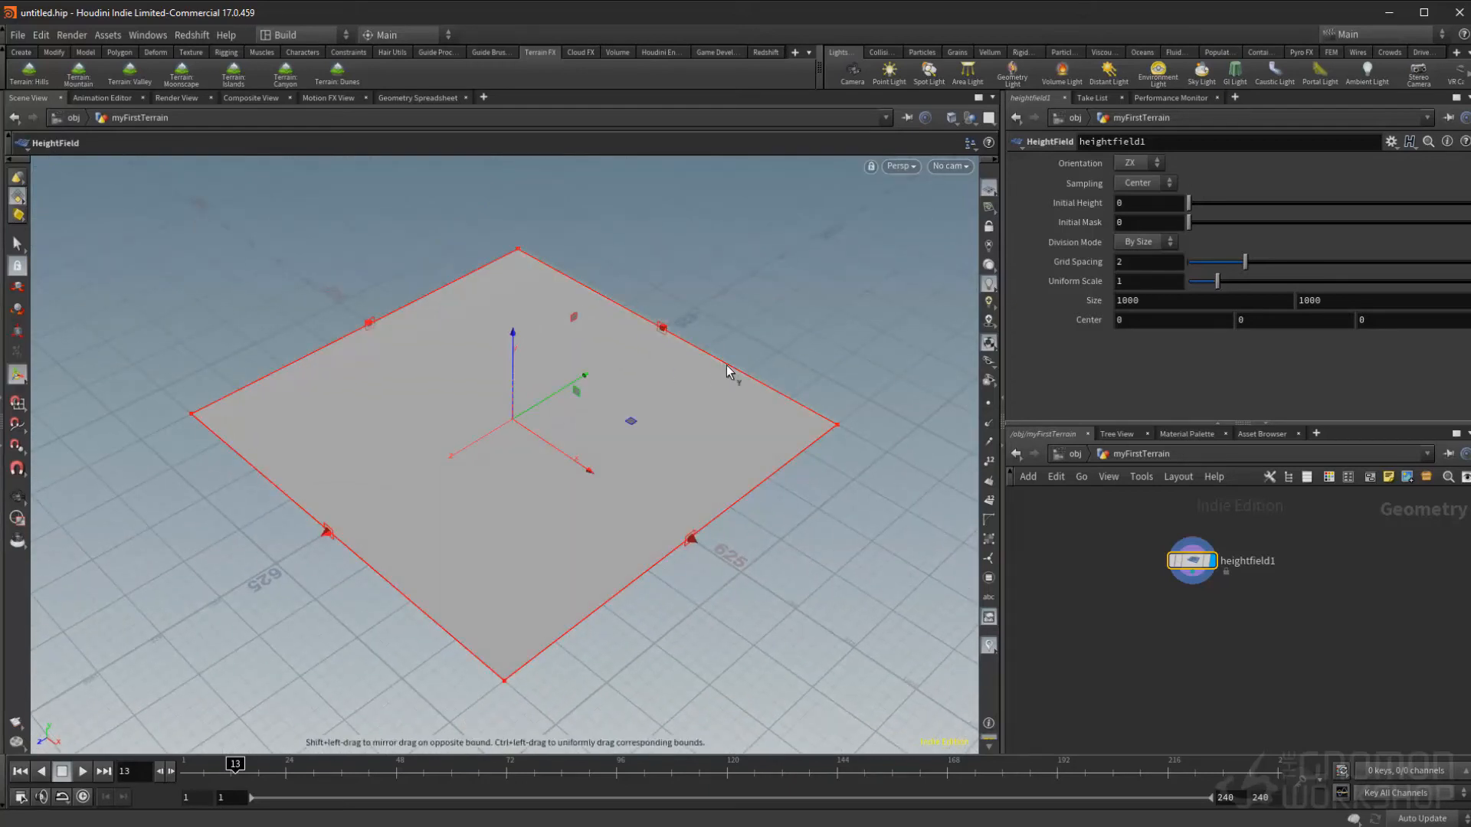
Toggle the viewport between wireframe and shaded display to inspect how the height field is drawn.
key(w)
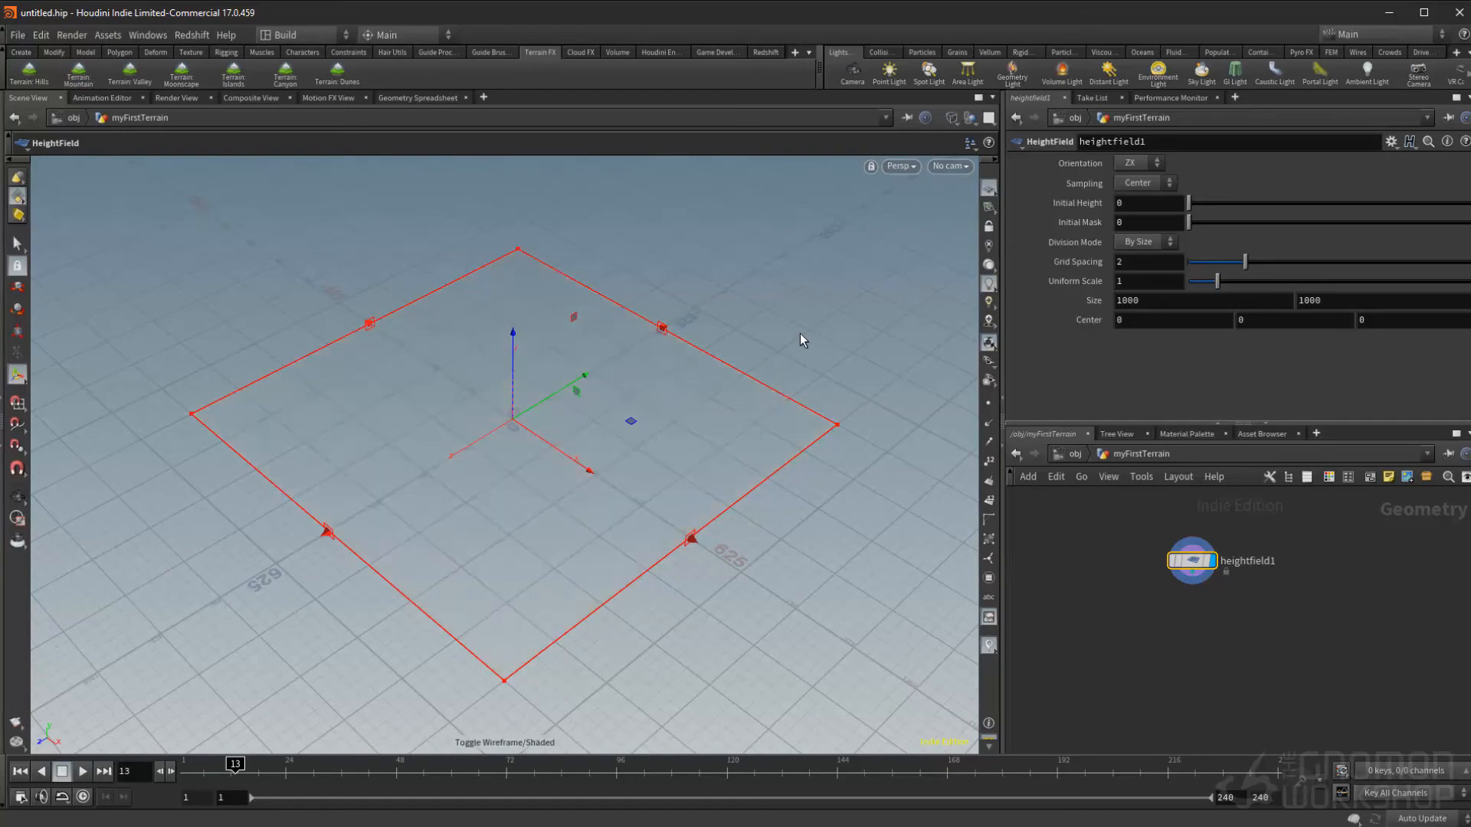
key(w)
key(w)
key(w)
key(w)
key(w)
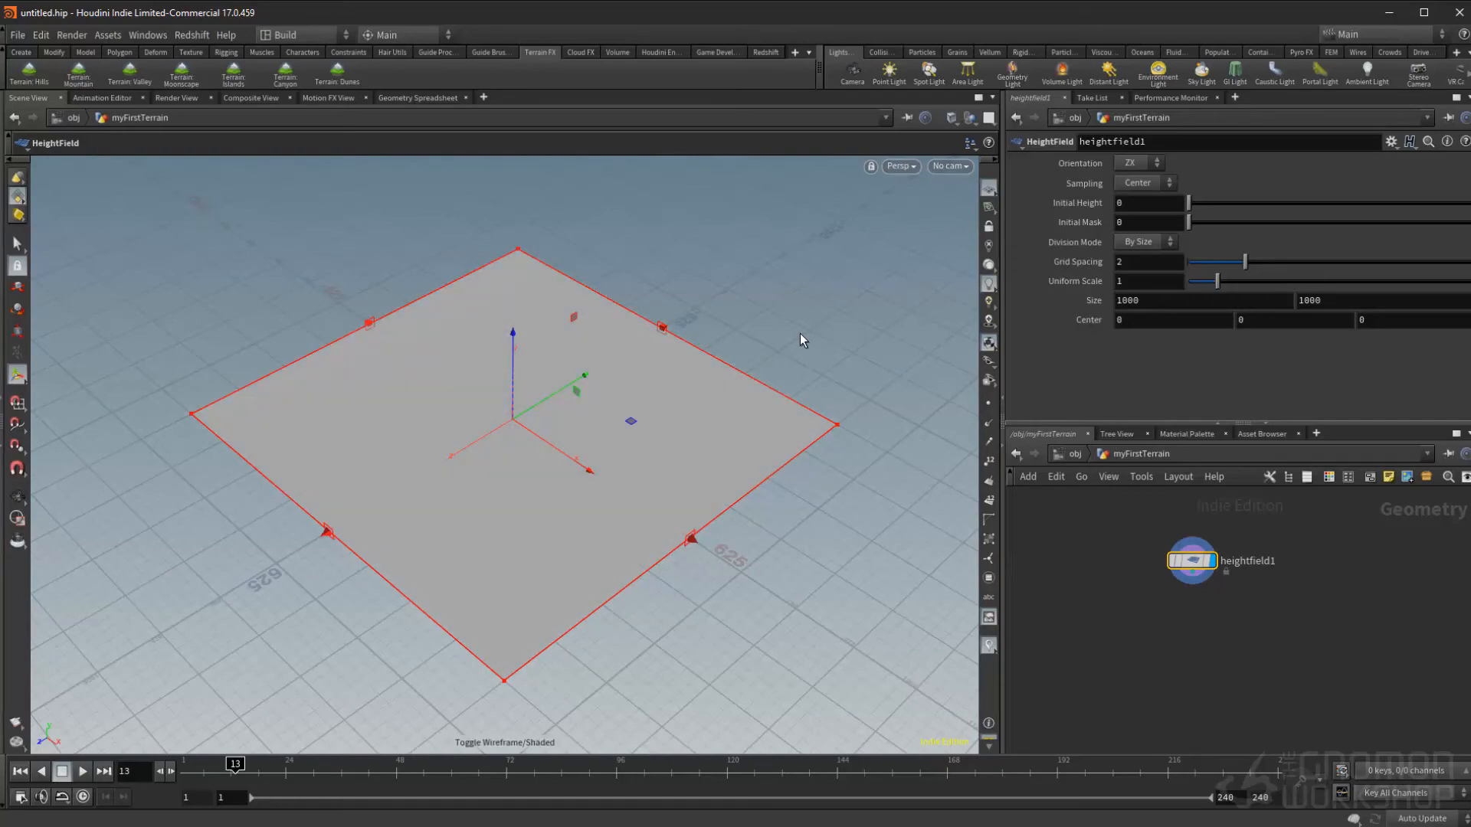
key(w)
key(w)
key(w)
key(w)
key(w)
key(w)
key(w)
key(w)
key(w)
key(w)
Add a HeightField Noise node below the heightfield1 node in the network.
key(Tab)
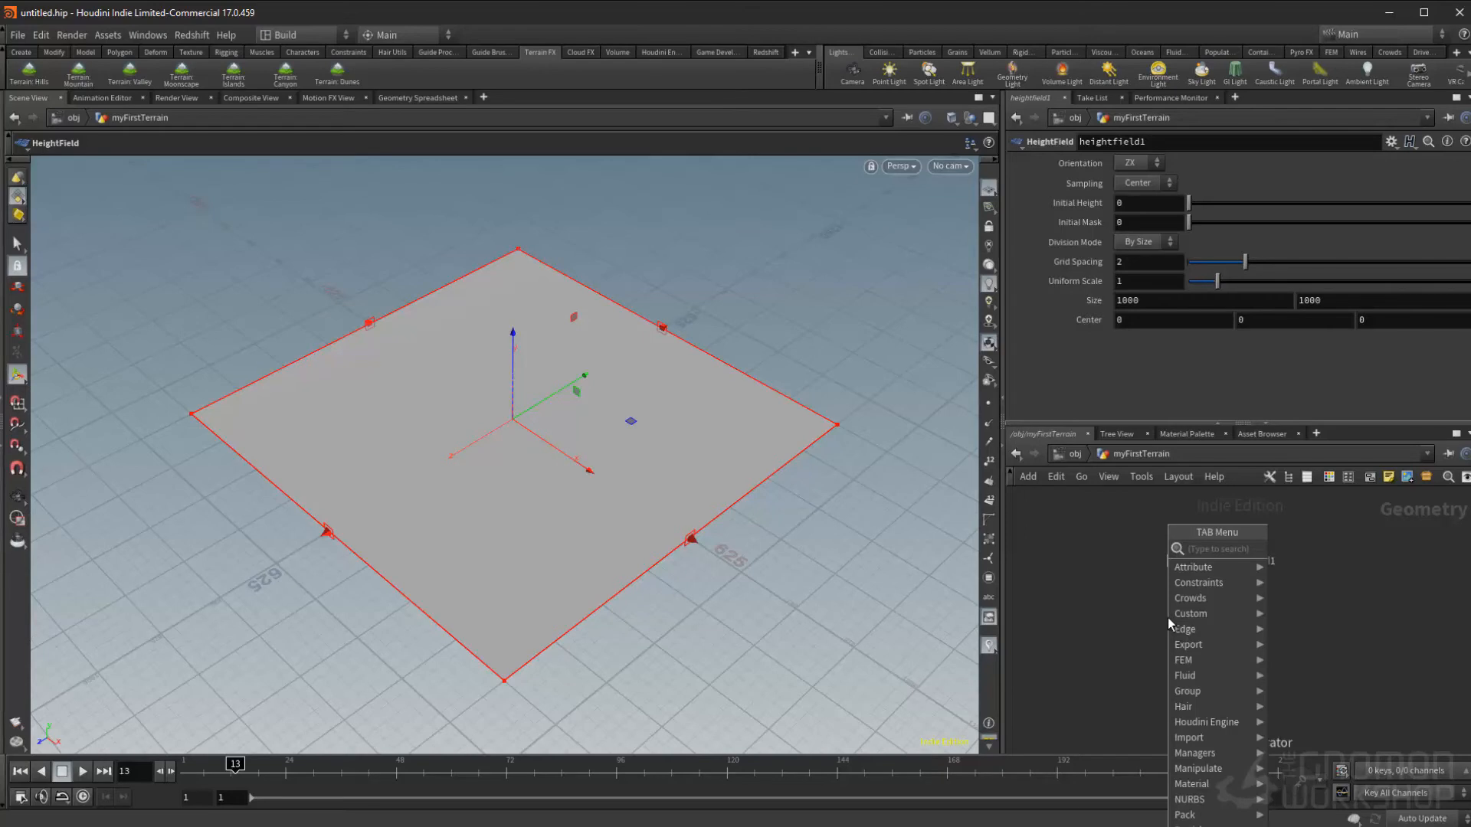
text(hf)
key(BackSpace)
key(BackSpace)
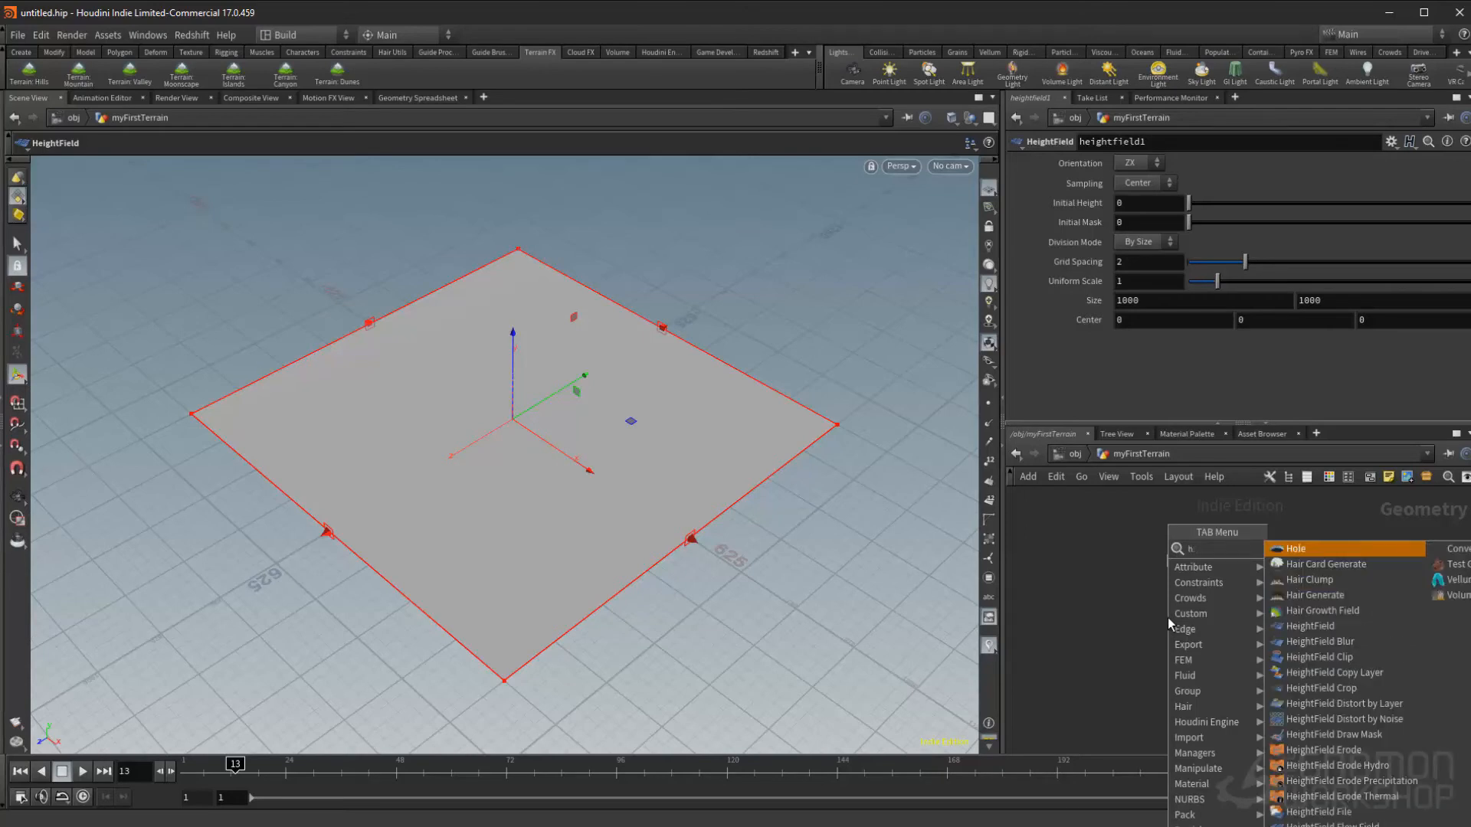
text(hf)
key(BackSpace)
key(BackSpace)
text(hf)
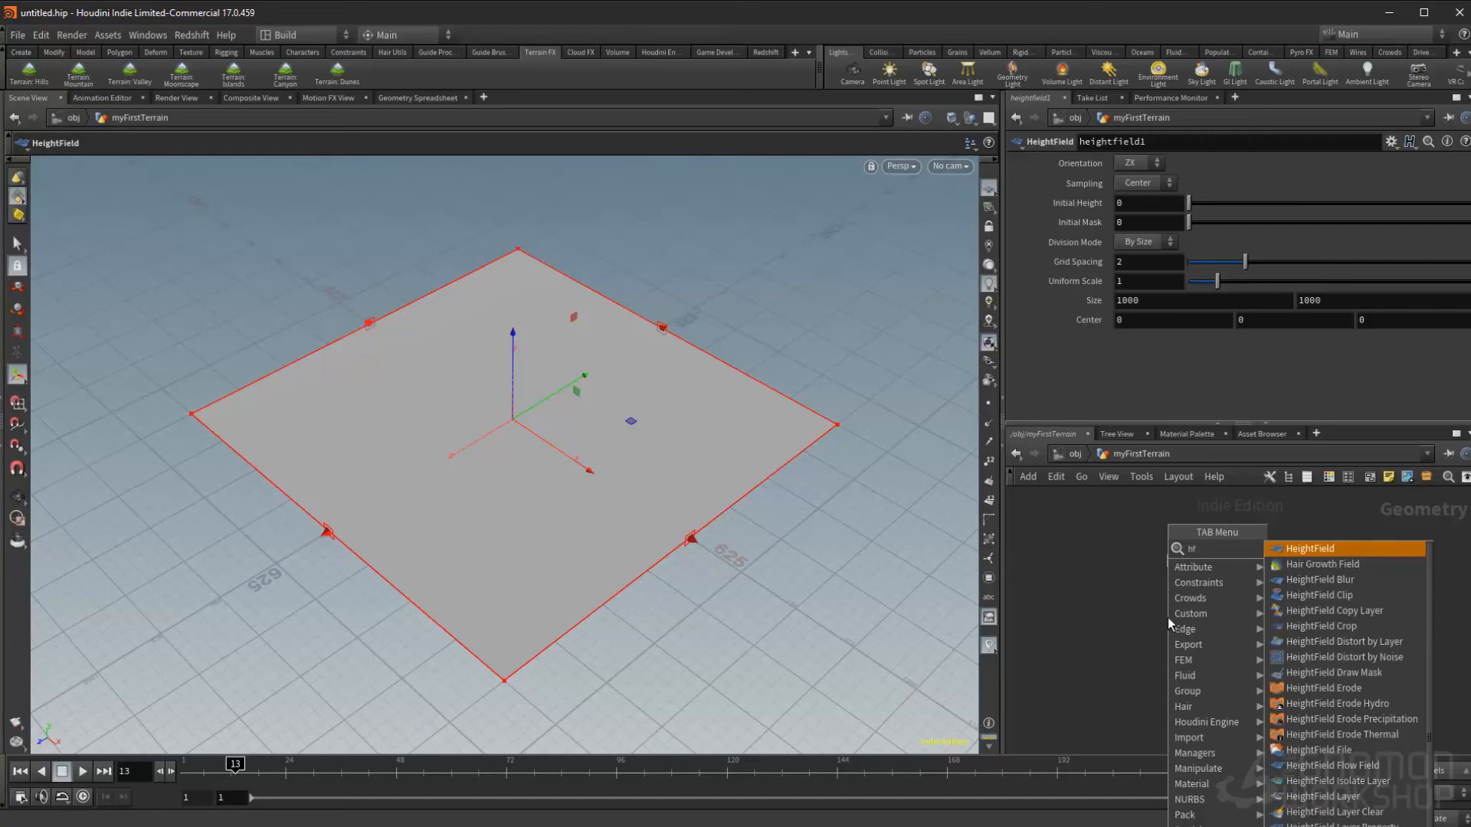
text( noise)
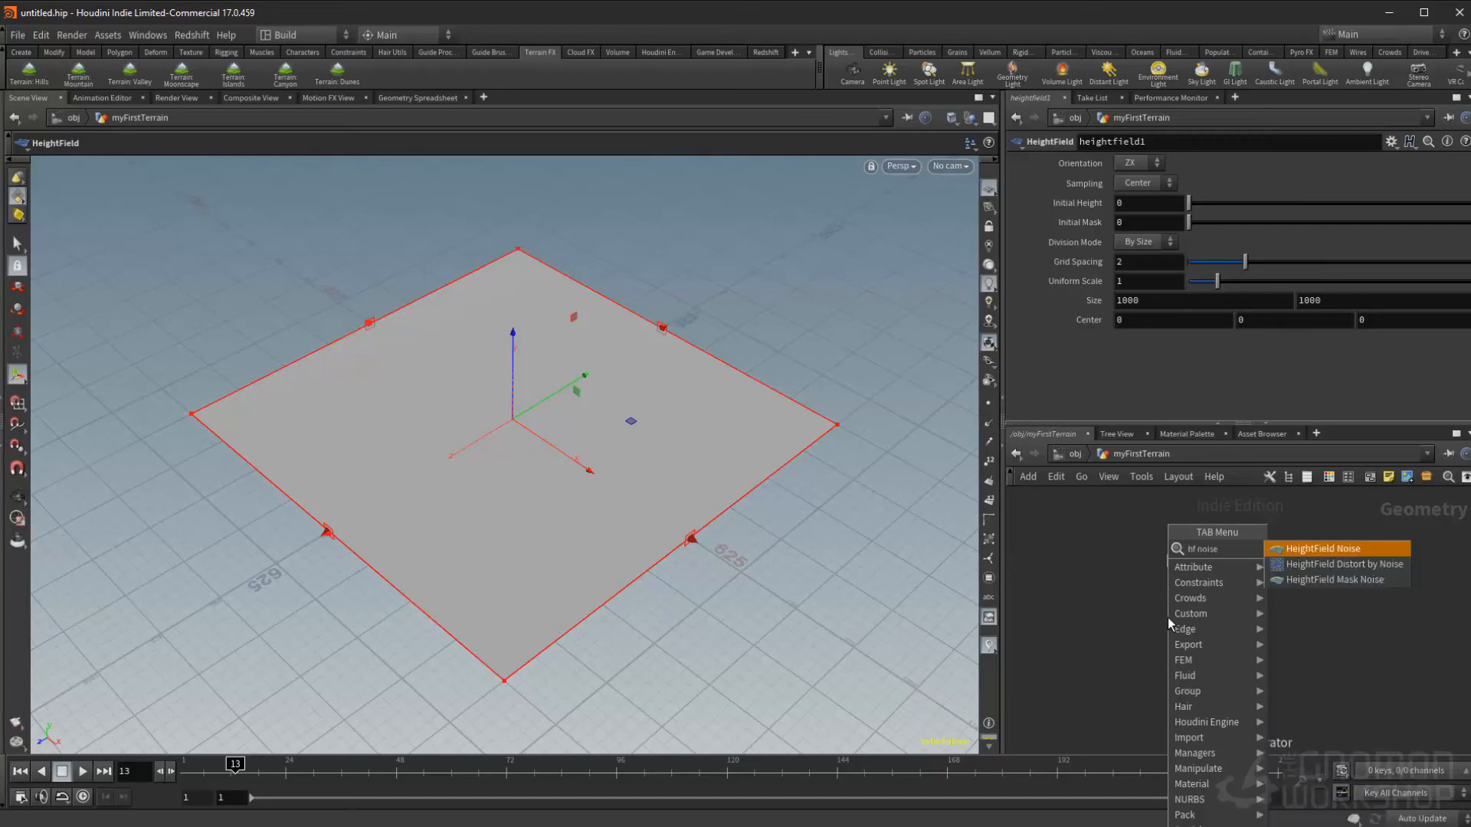
key(Return)
click(1168, 619)
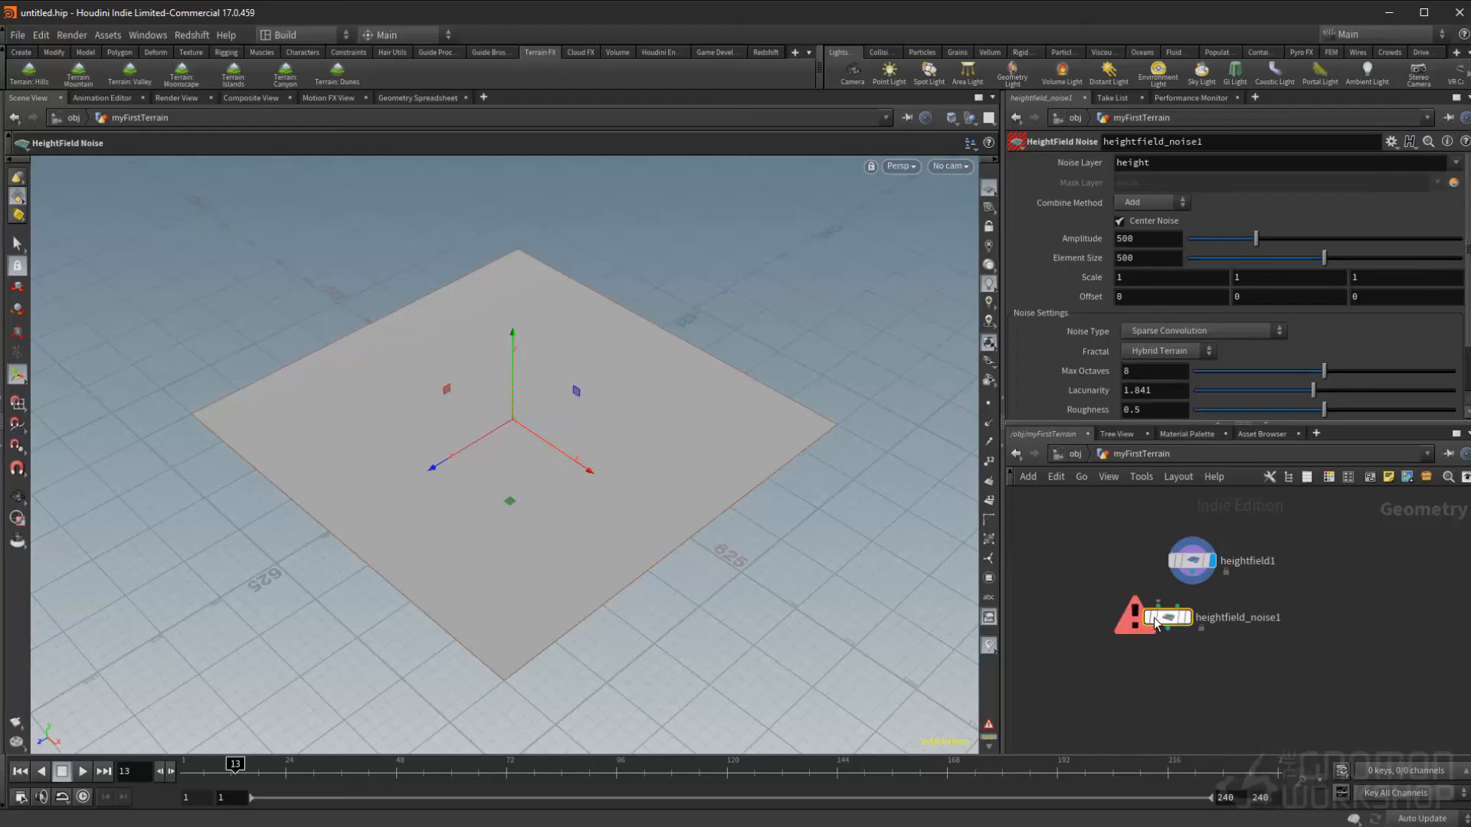
Wire heightfield1 into the HeightField Noise node, display the noise result and align the node beneath its input.
scroll(1157, 613, up, 2)
click(1200, 566)
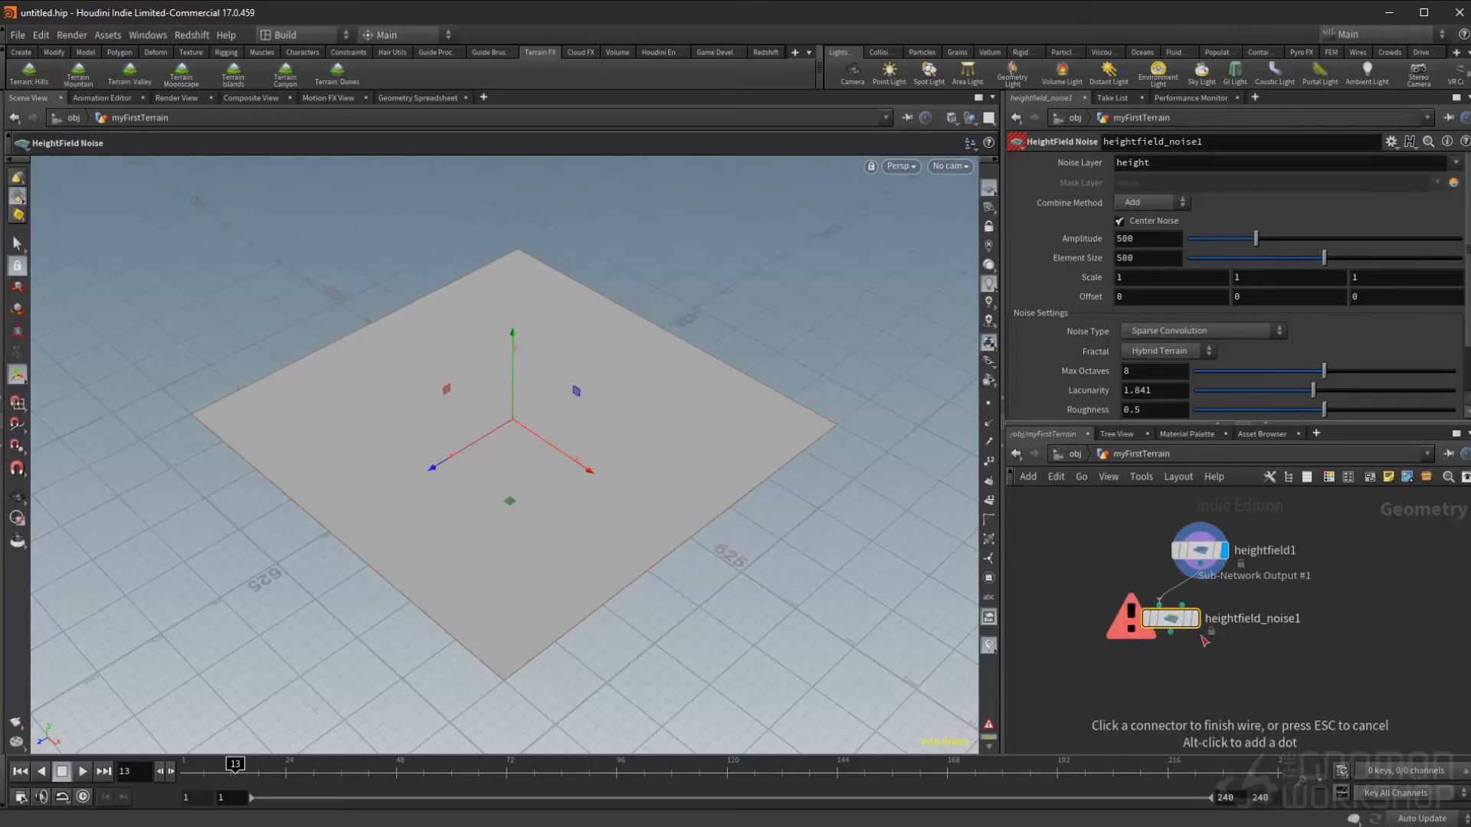
click(1168, 621)
drag(1169, 625, 1198, 640)
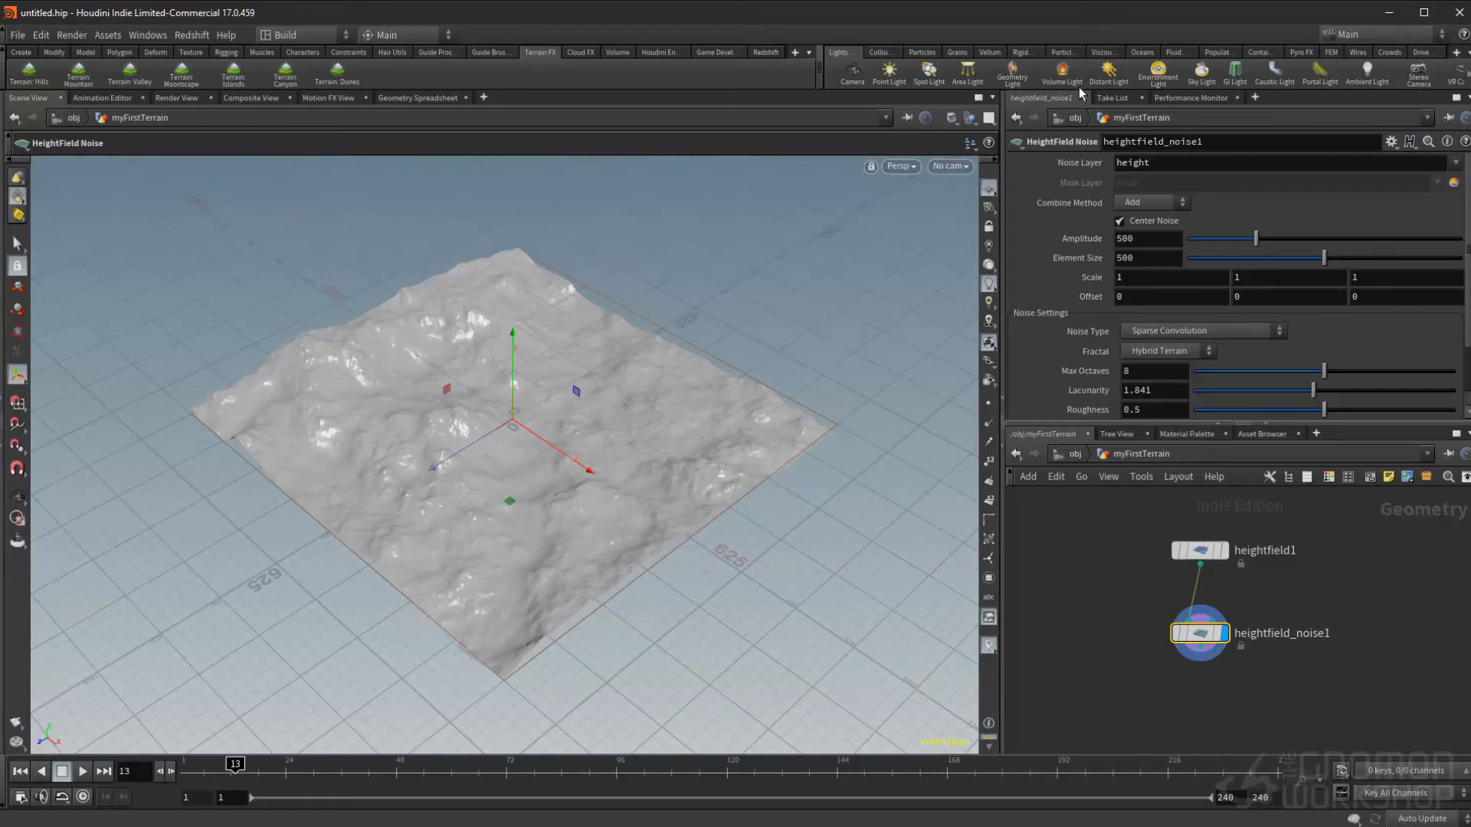
Try the Sinusoid, Perlin, Periodic Perlin and Simplex noise types on the terrain, then return to Sparse Convolution.
drag(1353, 421, 1353, 594)
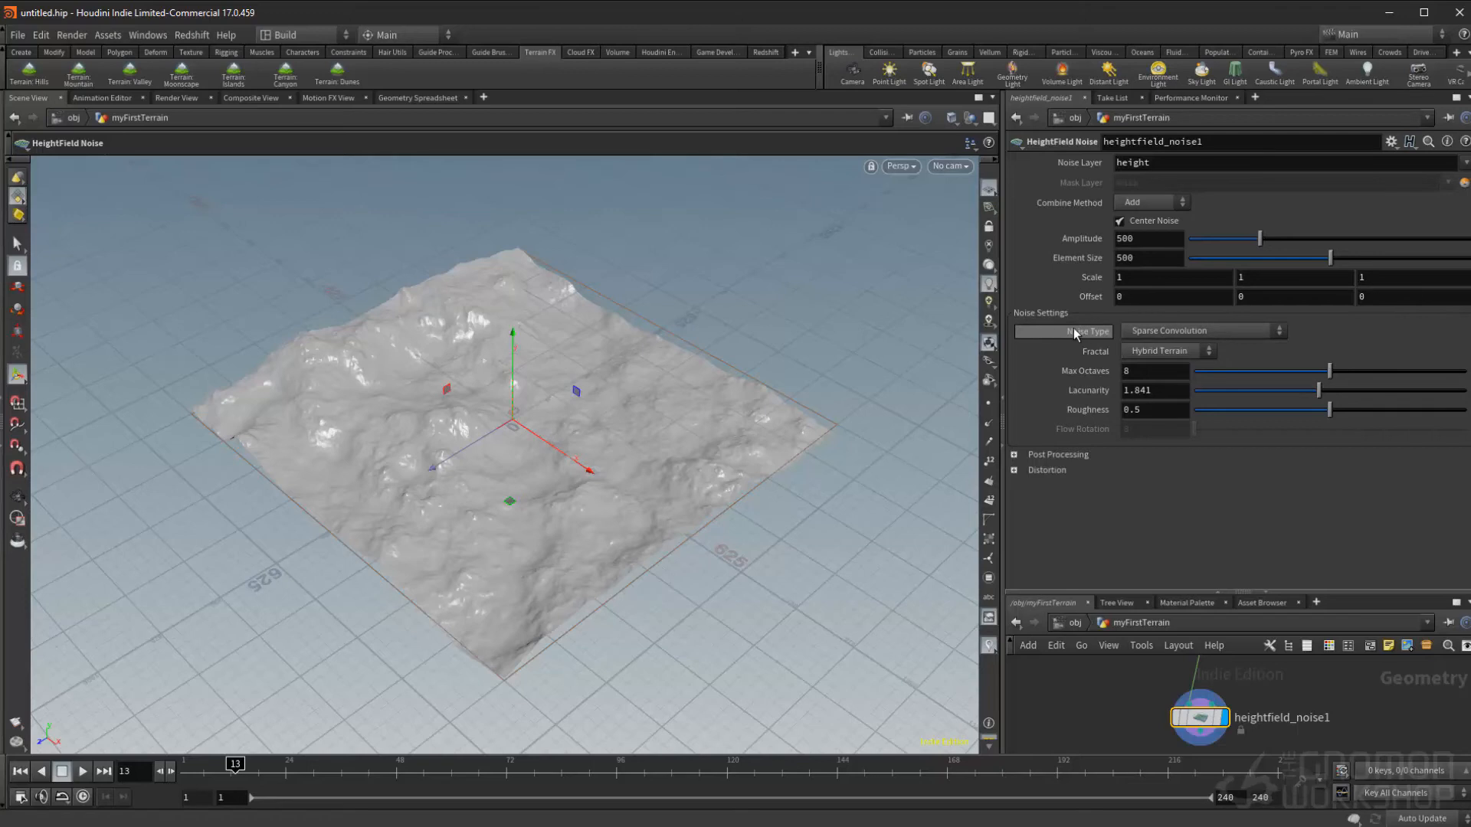
click(1191, 331)
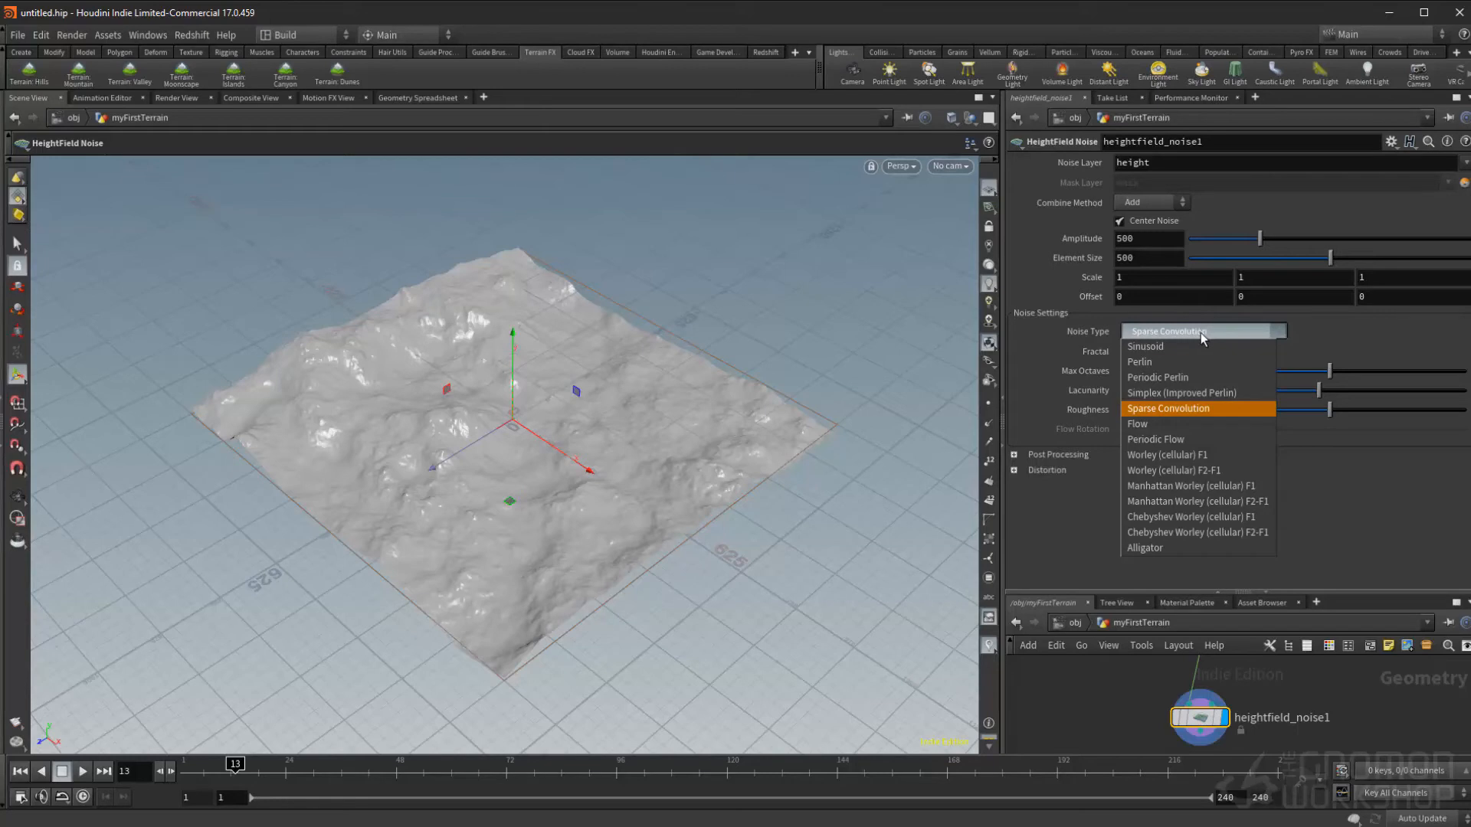
click(1197, 345)
click(1200, 331)
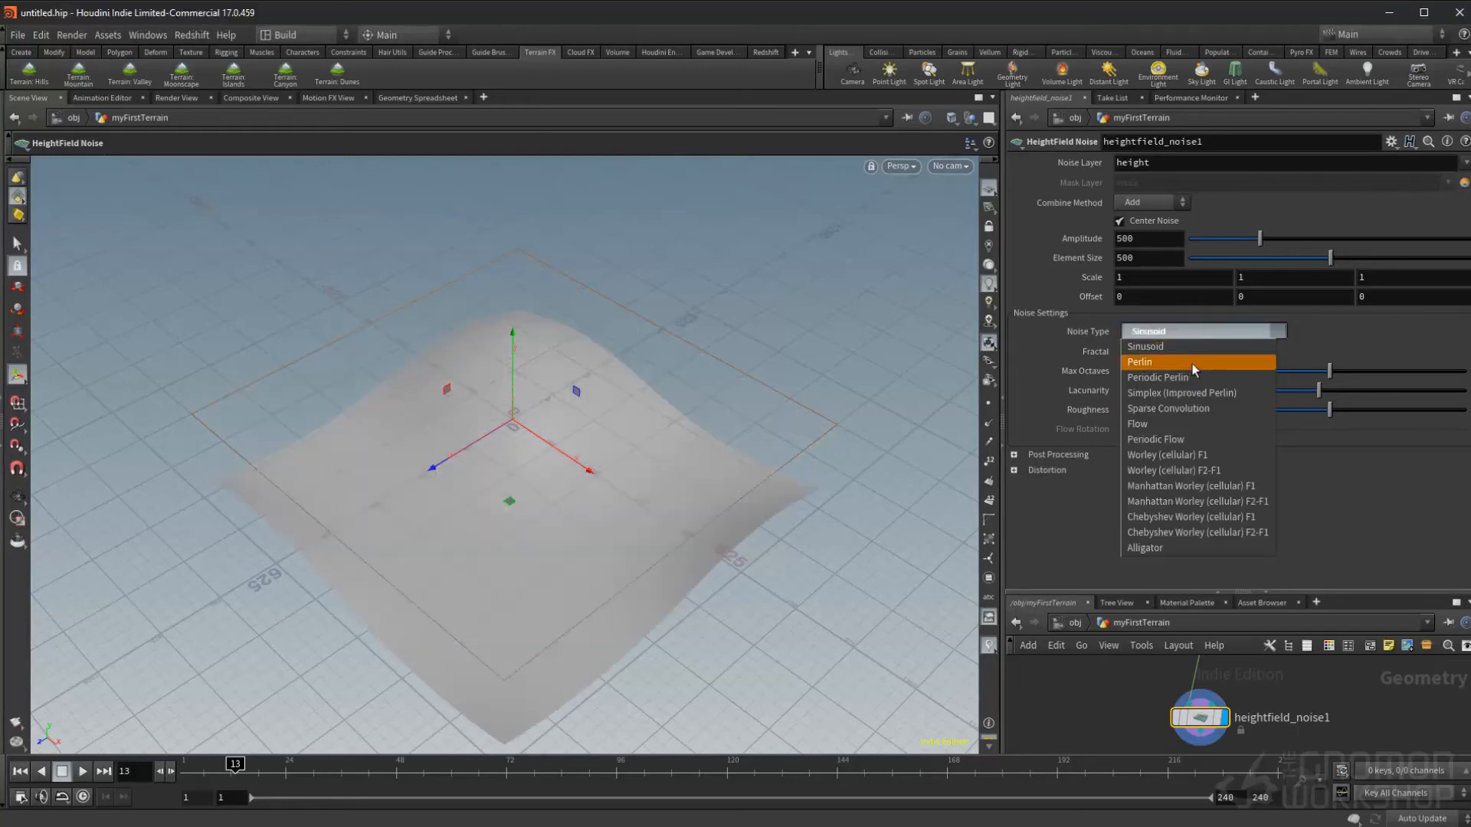
click(1199, 362)
click(1200, 333)
click(1198, 377)
click(1202, 334)
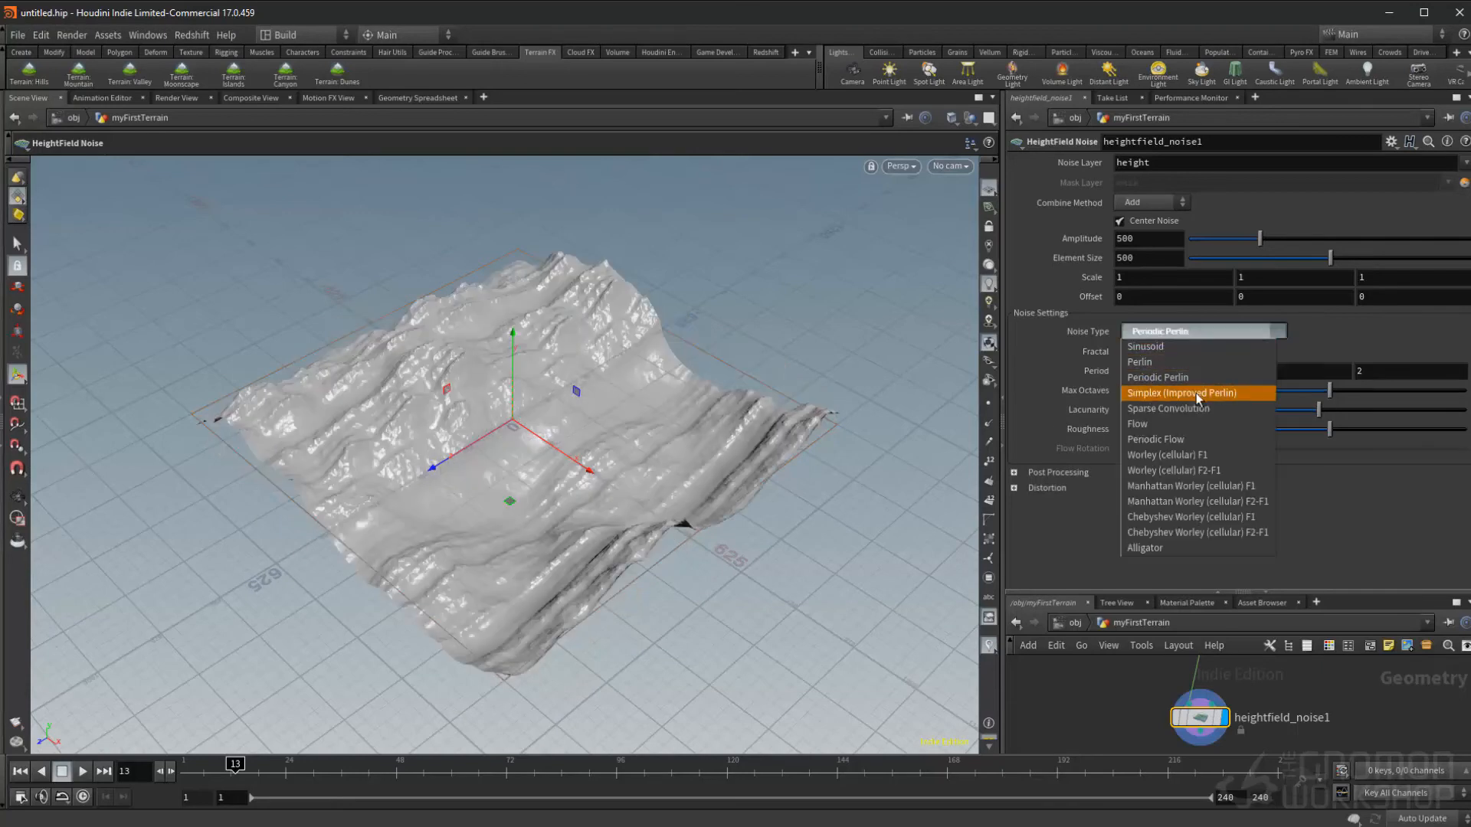
click(1199, 392)
click(1202, 334)
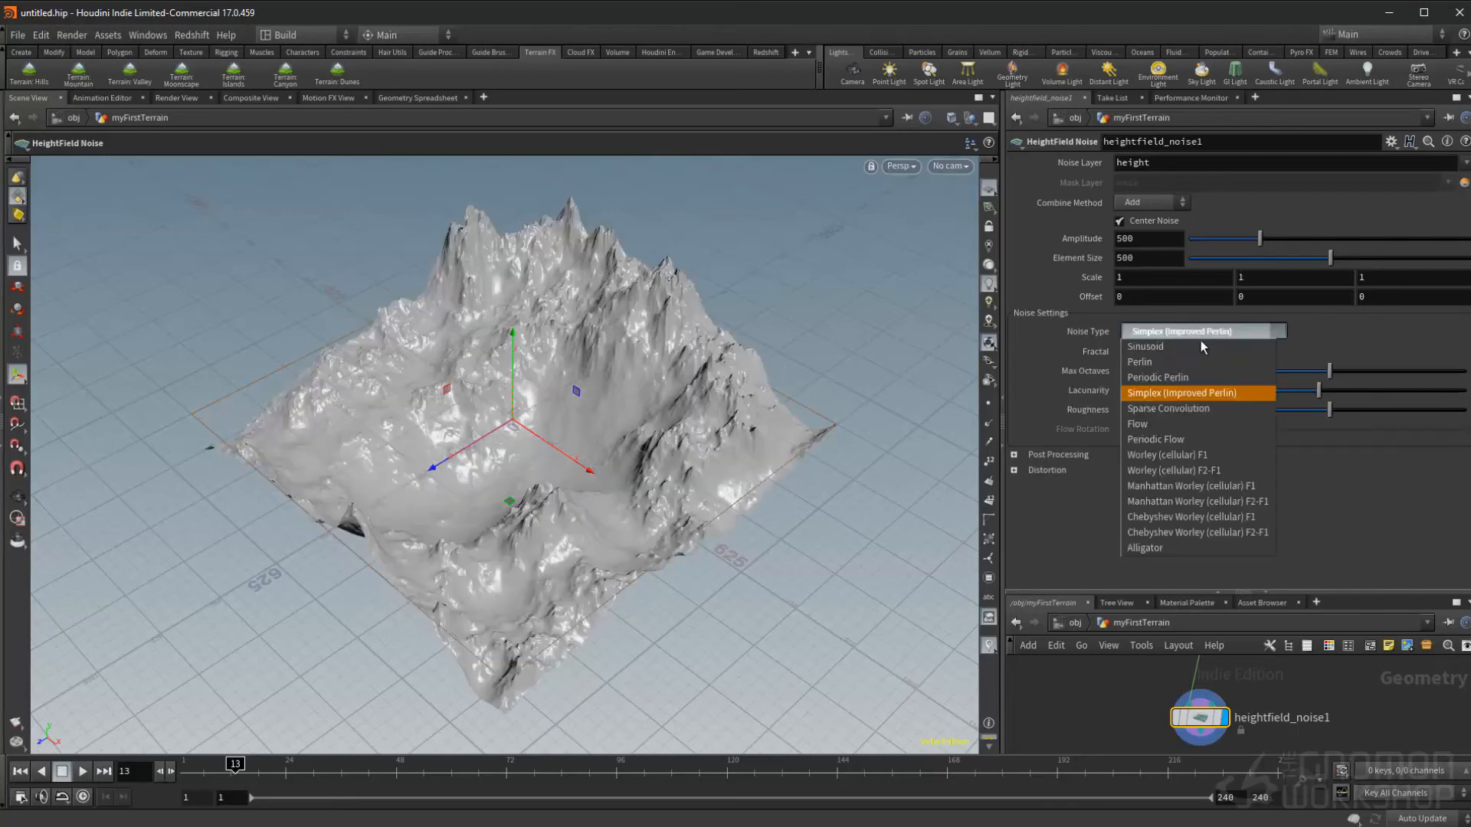
click(1193, 408)
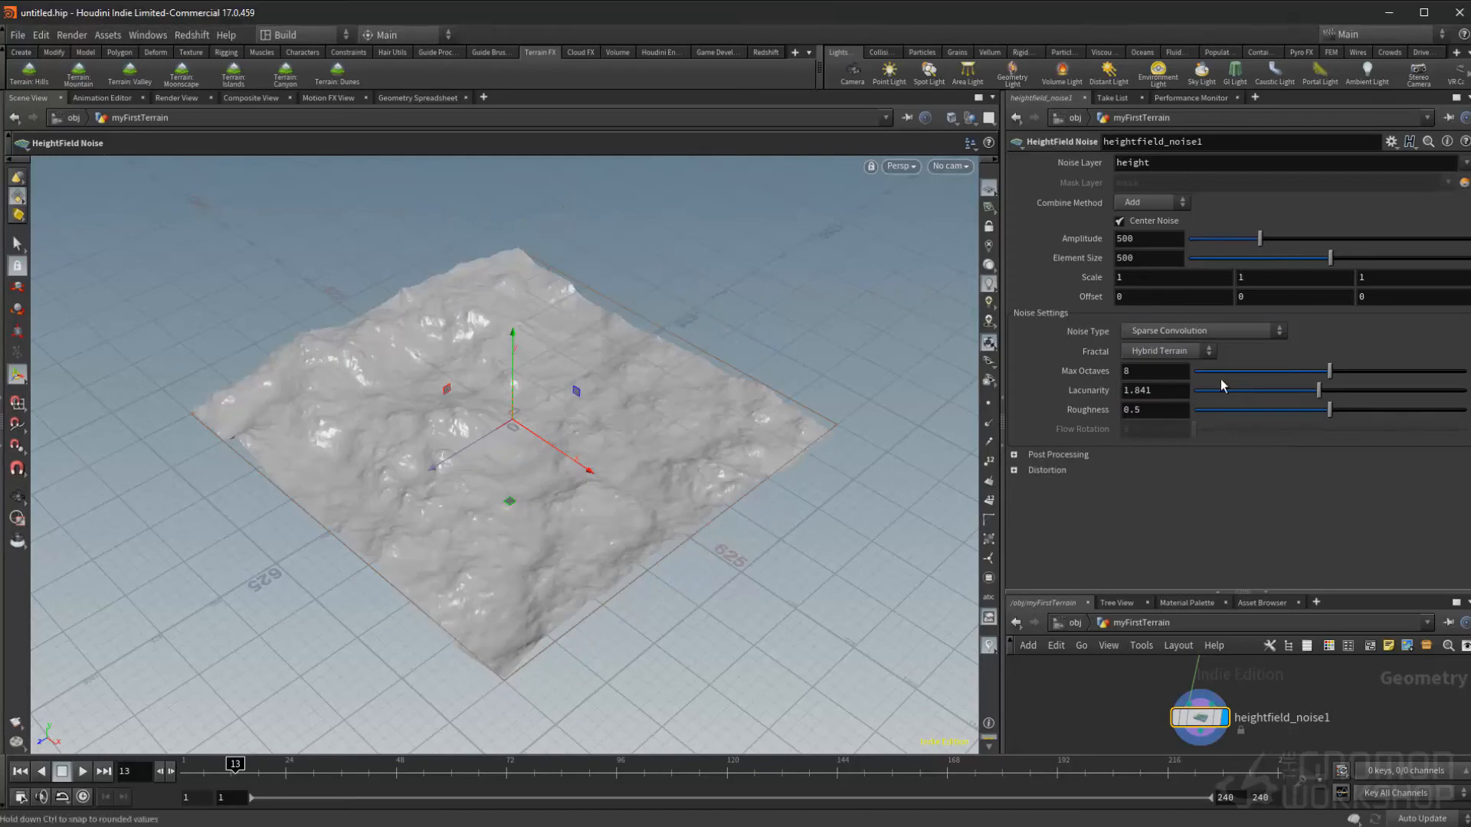
Try the Worley (cellular) F1 noise type, then set the terrain's noise type to Worley (cellular) F2-F1.
click(1238, 332)
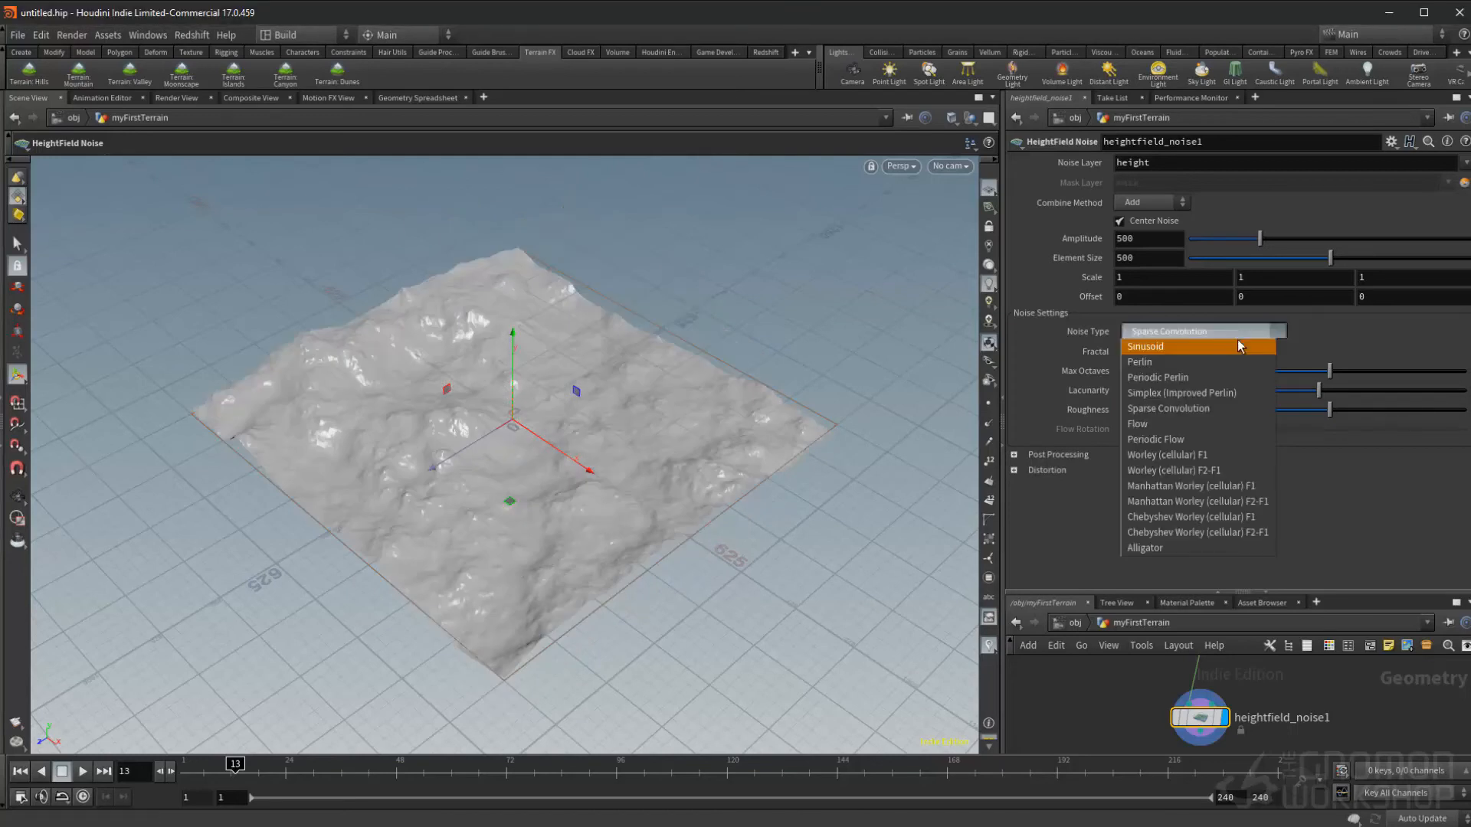
click(1172, 457)
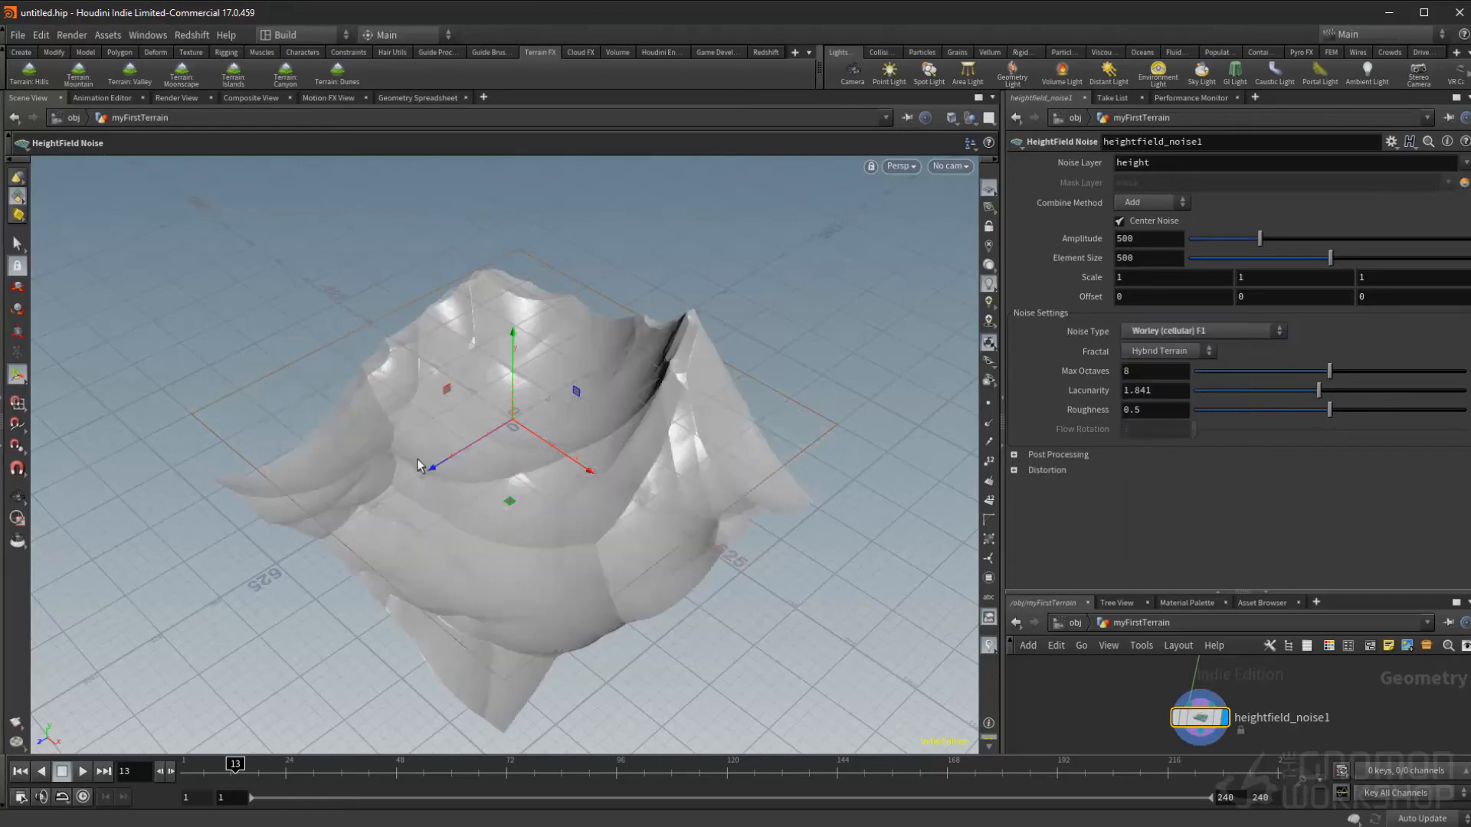
click(1159, 338)
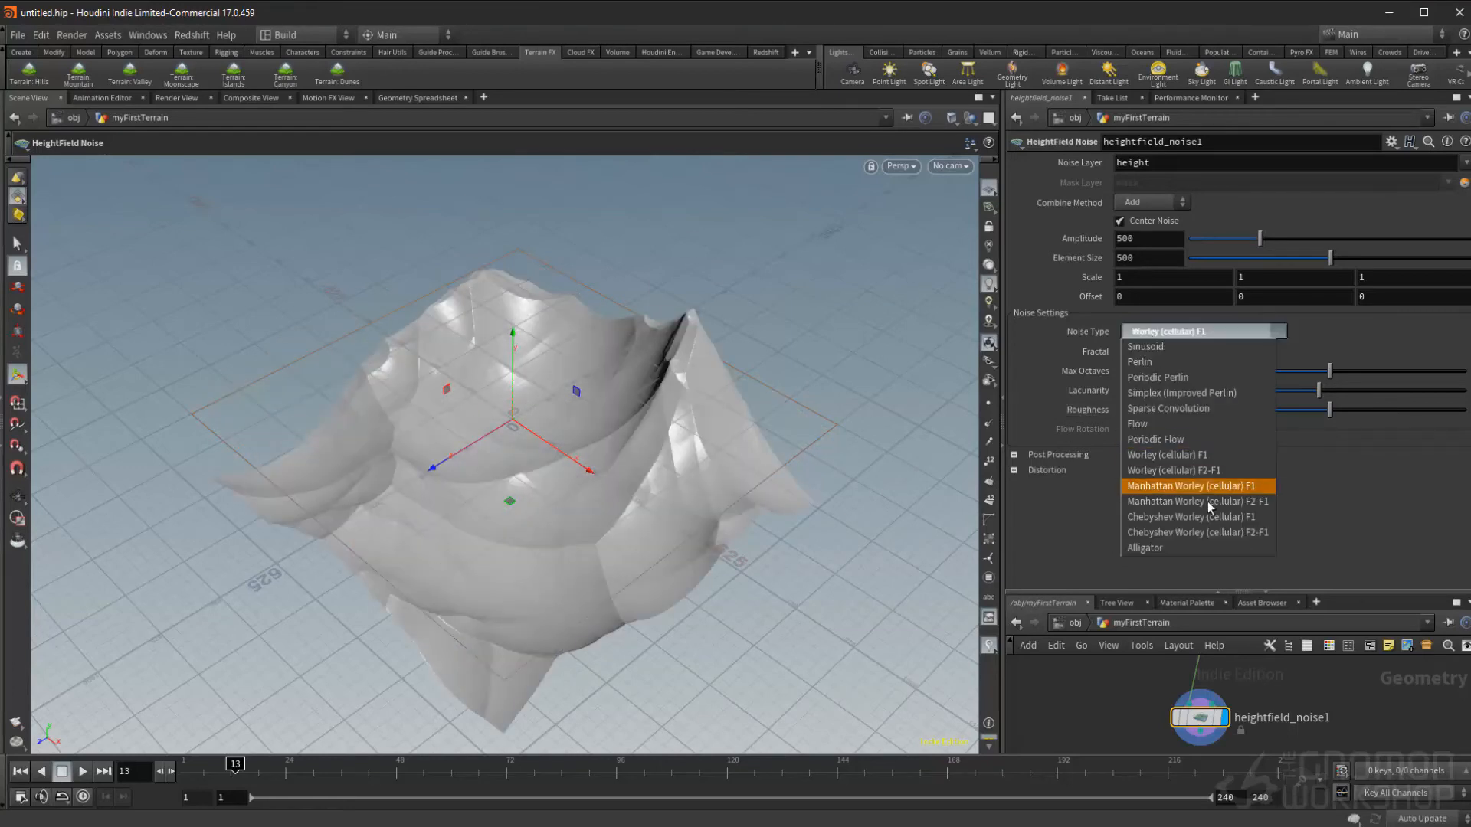
click(1203, 475)
alt+drag(669, 420, 583, 436)
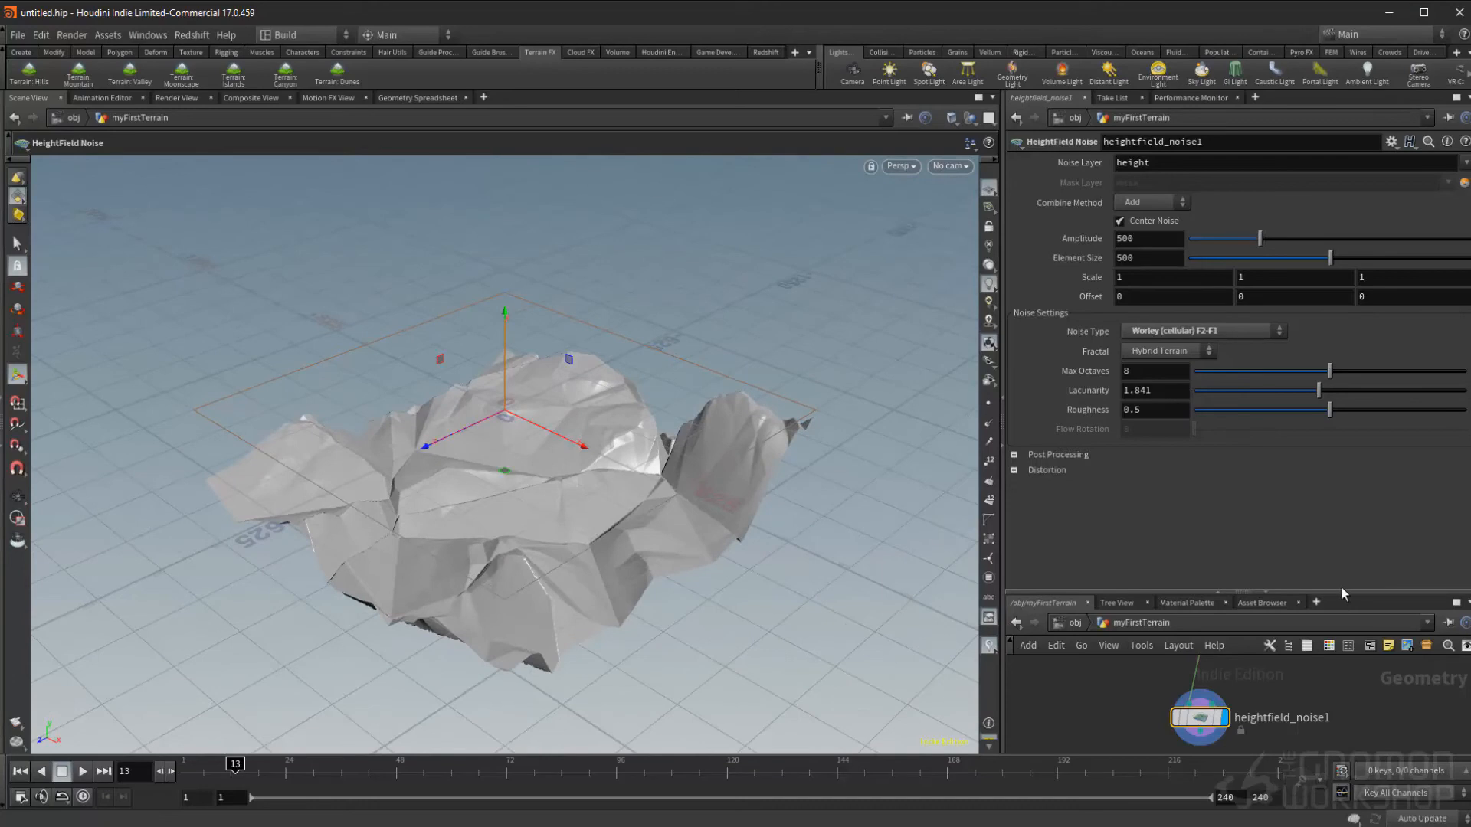
click(1014, 455)
click(1014, 454)
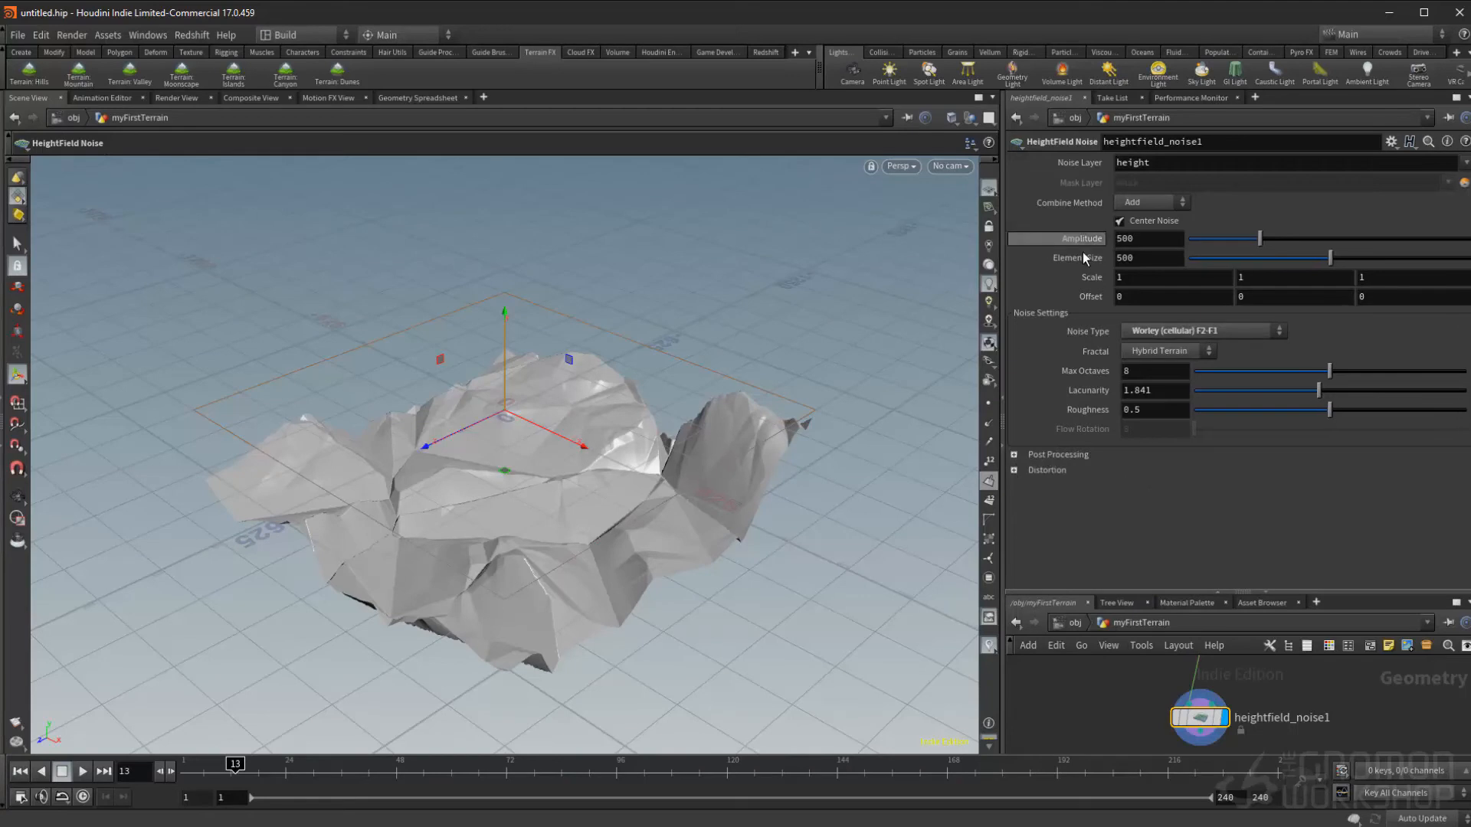
Try an element size of 96 with a lower amplitude on the noise, then undo both changes.
click(1290, 259)
drag(1263, 270, 1216, 258)
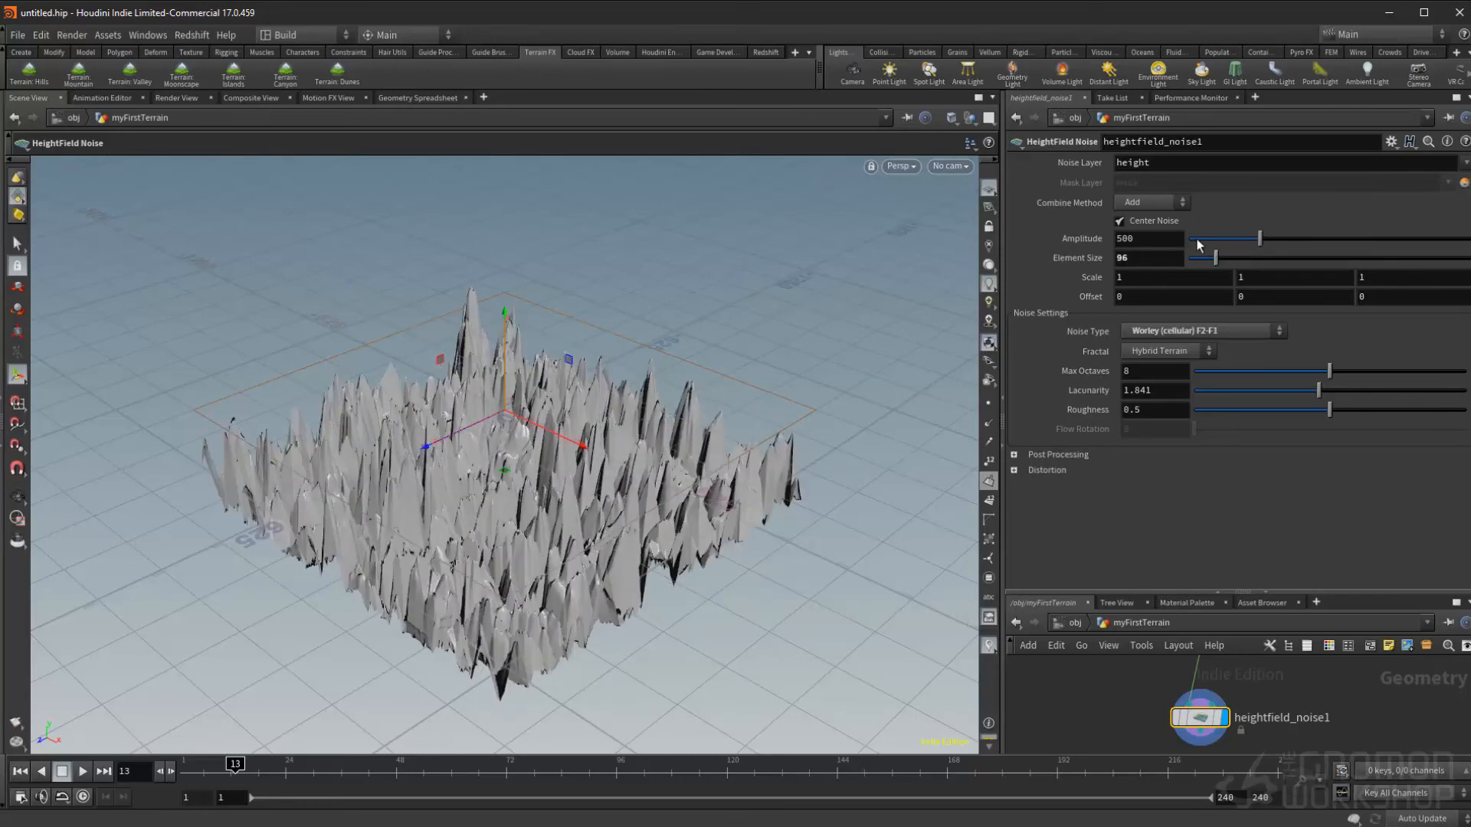
drag(1261, 240, 1204, 244)
key(ctrl+z)
key(ctrl+z)
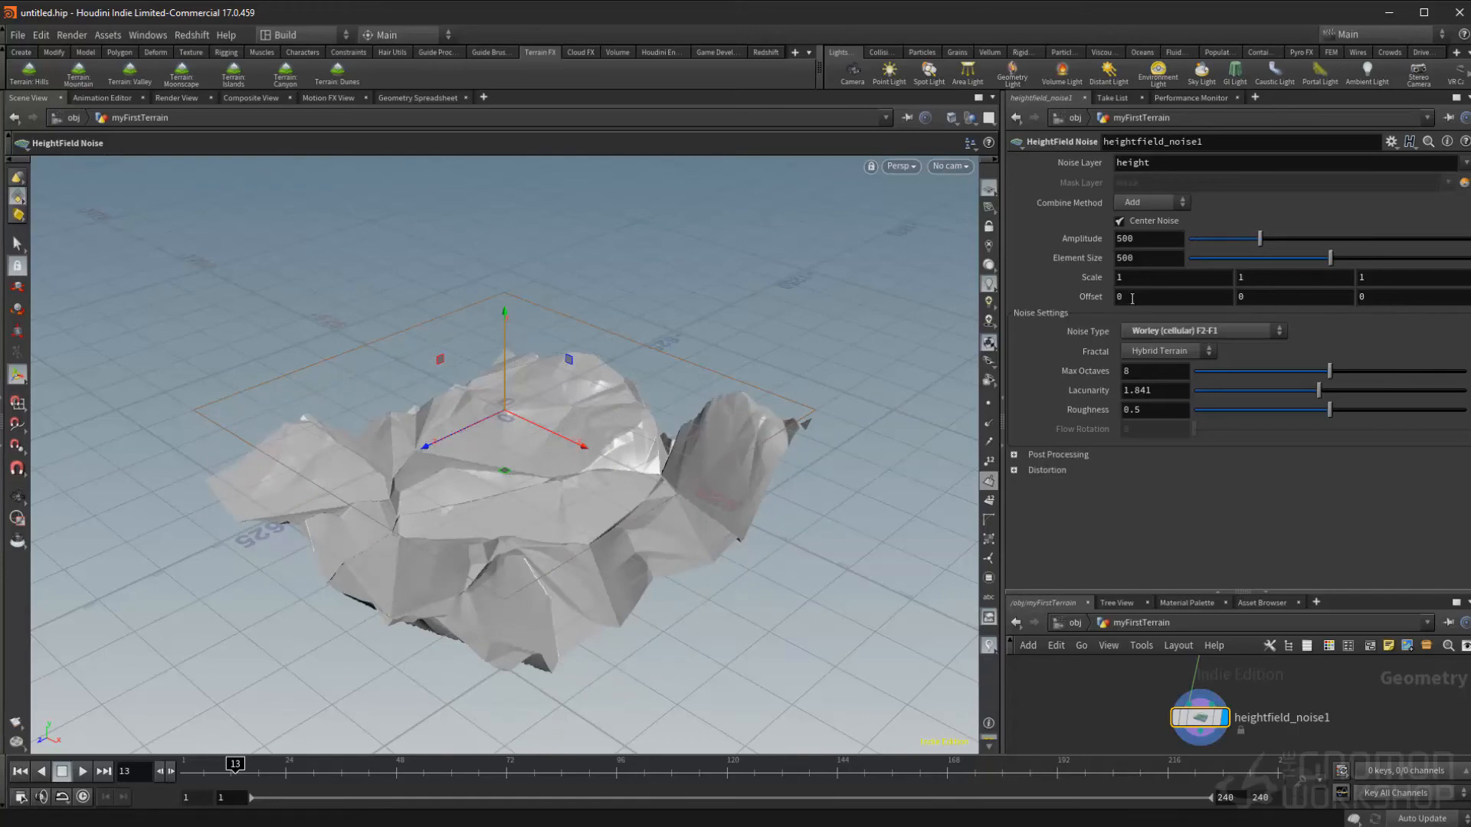
Try different noise scale values on the separate axes and a changed element size, undoing each change.
click(1118, 278)
middle_drag(1262, 282, 1443, 288)
key(ctrl+z)
middle_drag(1136, 281, 1172, 276)
key(ctrl+z)
key(ctrl+z)
middle_drag(1388, 281, 1353, 278)
key(ctrl+z)
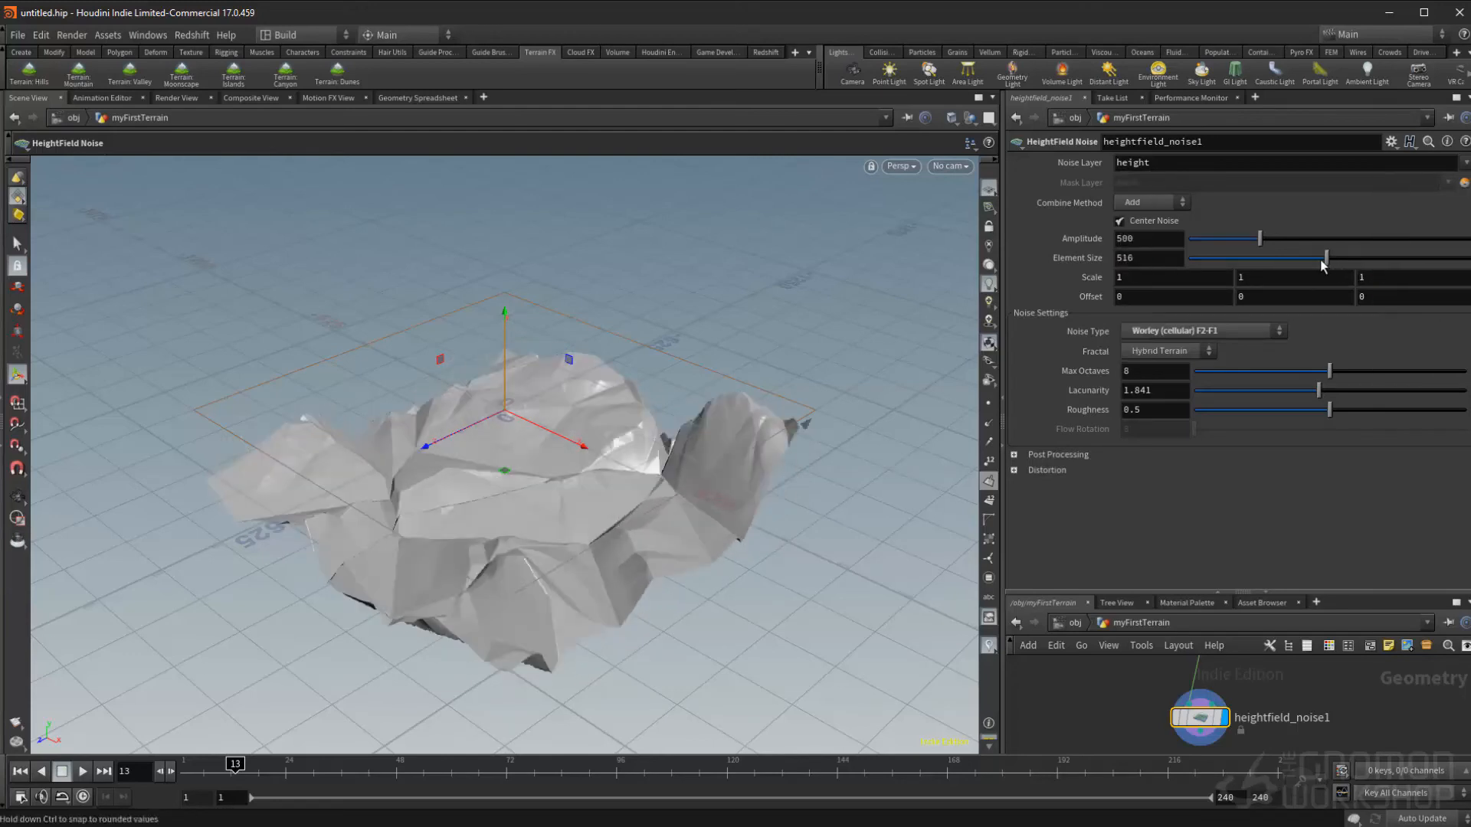
drag(1330, 259, 1332, 266)
key(ctrl+z)
Shift the noise pattern by setting its X offset to 3.4.
middle_drag(1134, 297, 1278, 299)
middle_drag(1130, 296, 1178, 233)
key(ctrl+z)
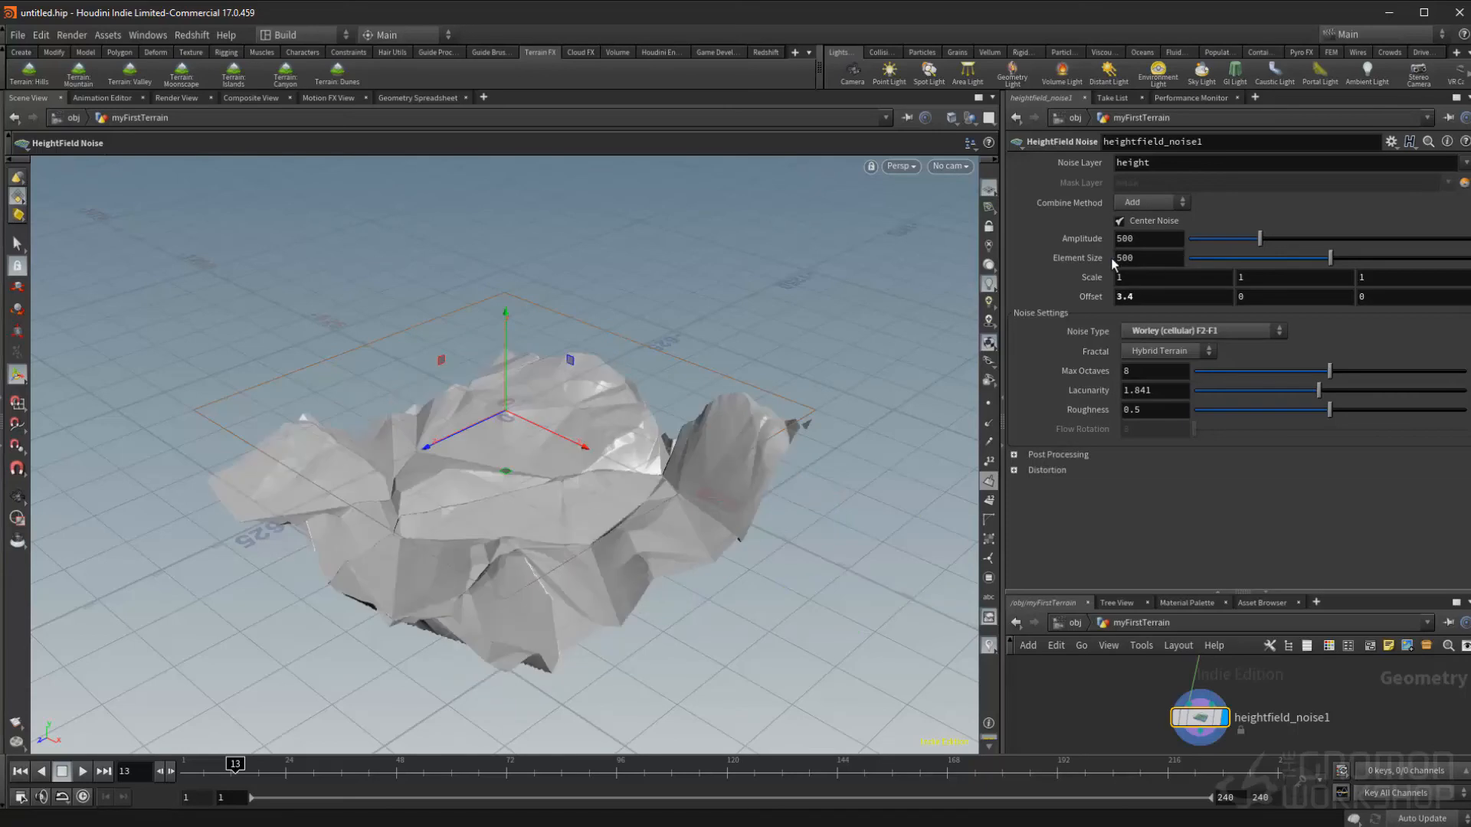
Compare the terrain with and without Center Noise, and leave the option turned off.
click(1120, 220)
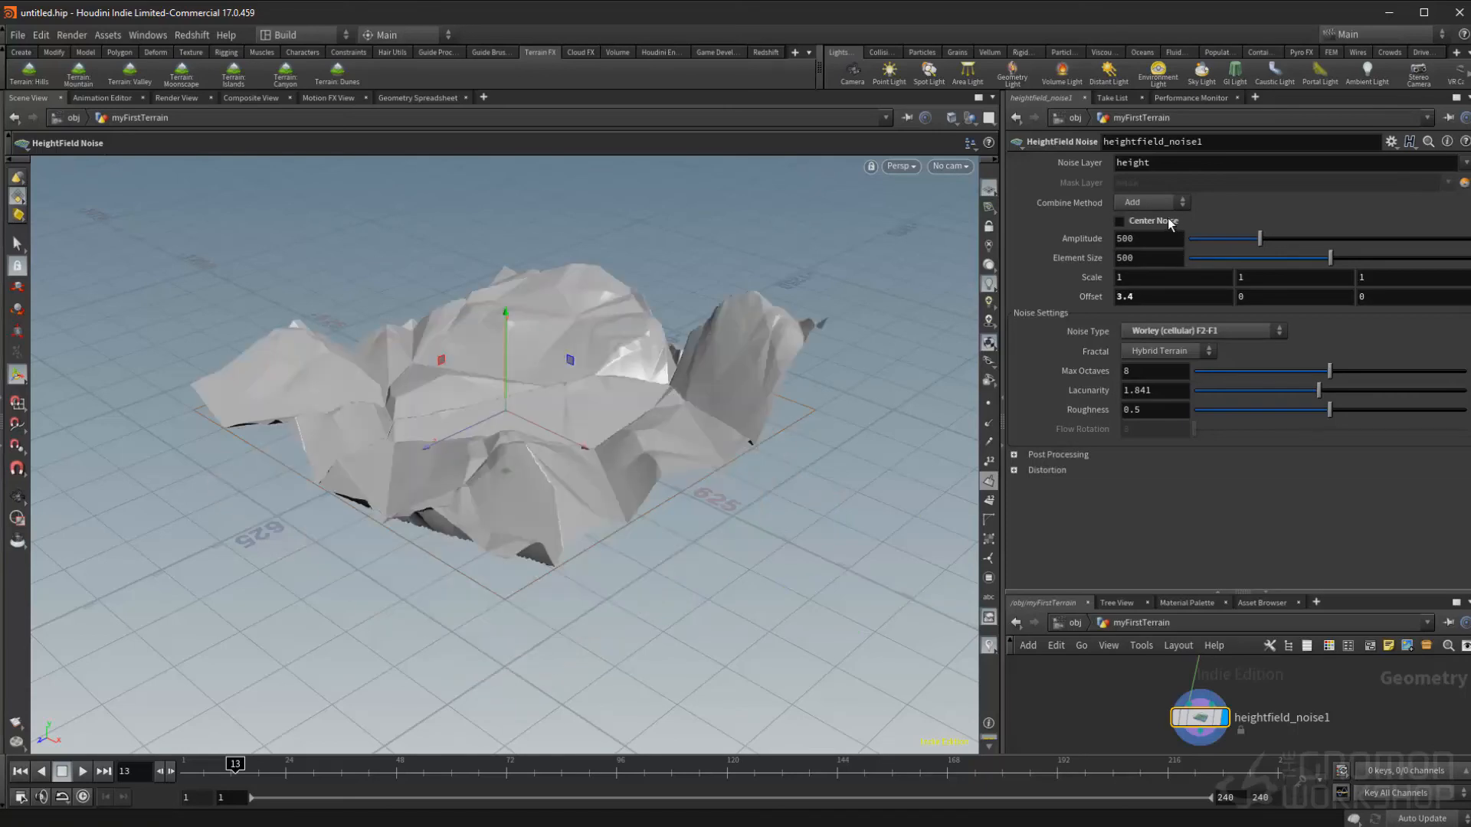
click(1166, 219)
click(1164, 219)
click(1165, 219)
alt+drag(602, 399, 650, 358)
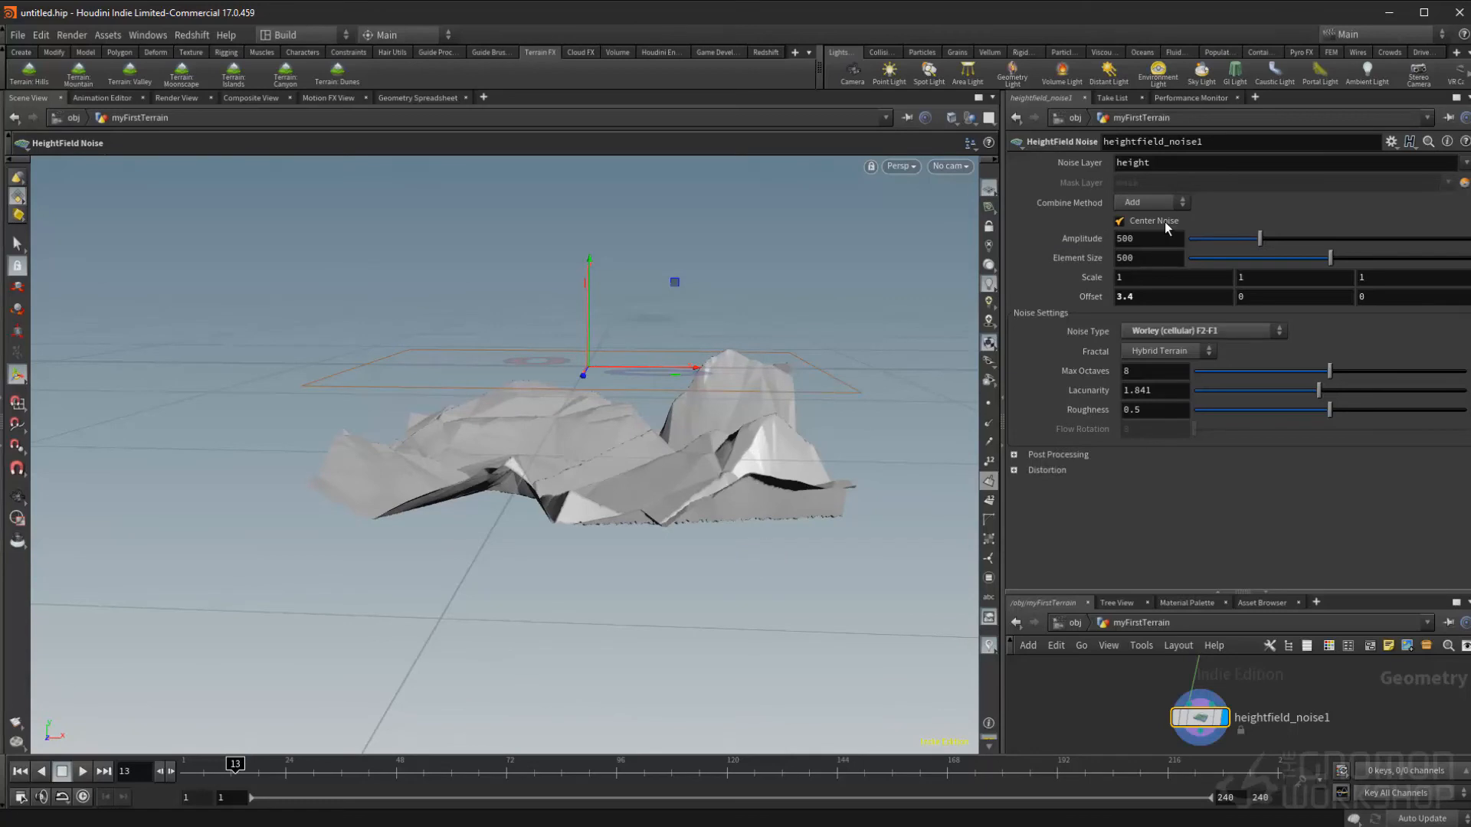
key(Escape)
drag(775, 211, 815, 368)
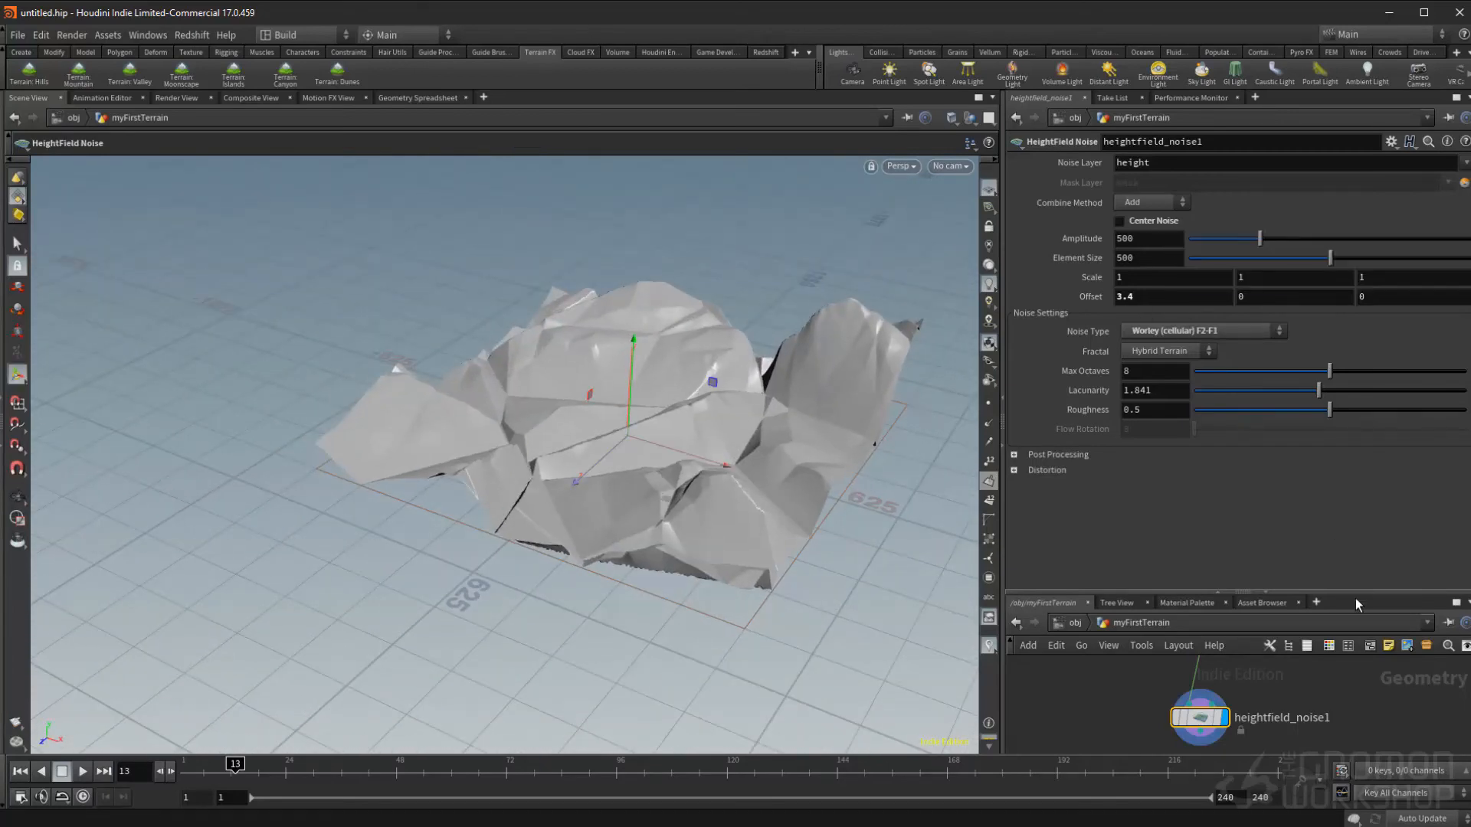
Add a HeightField Distort by Noise node to the network beside the noise node.
drag(1355, 593, 1355, 439)
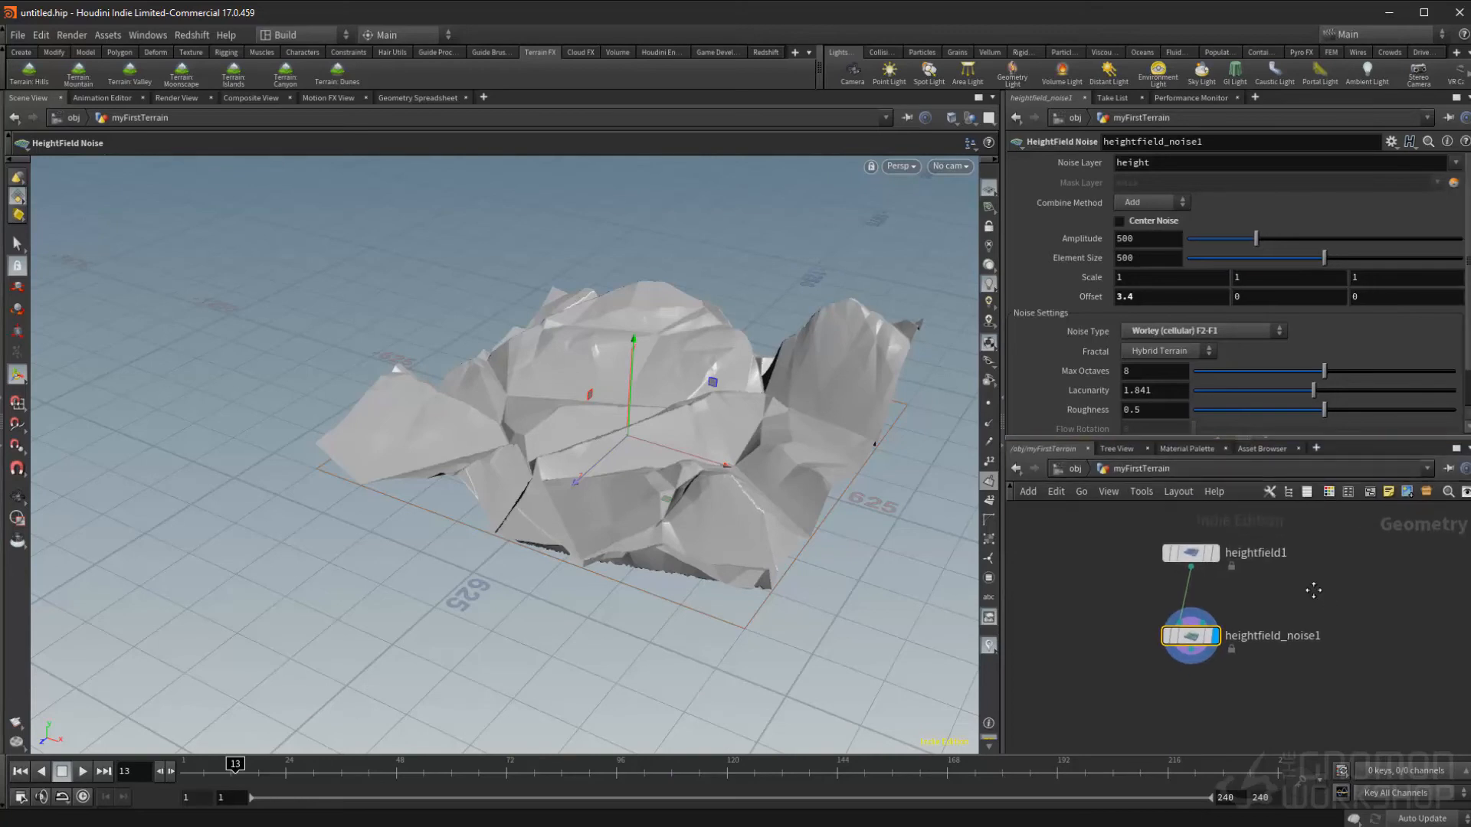
middle_drag(1317, 587, 1317, 589)
scroll(1320, 284, down, 2)
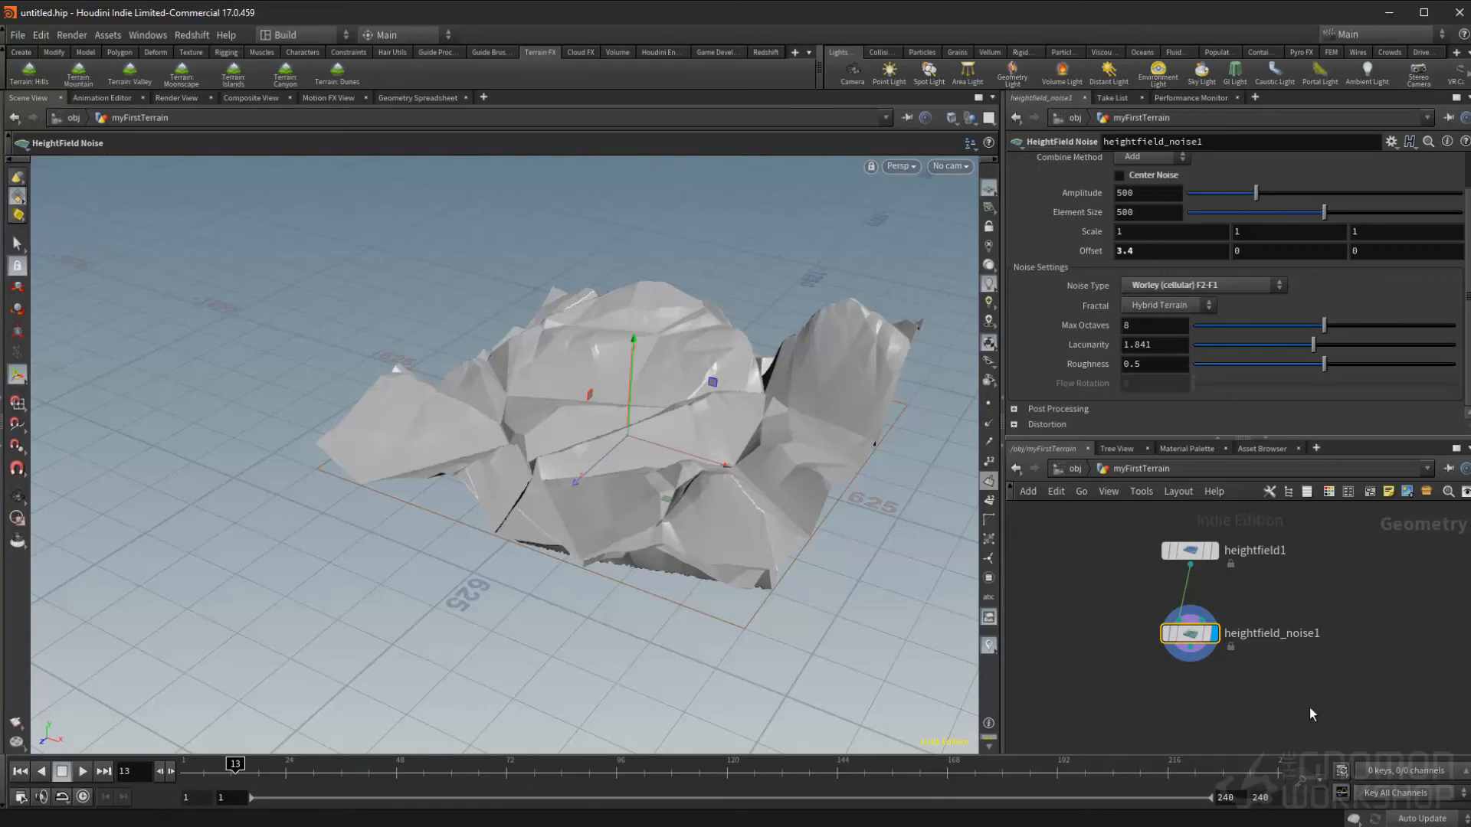
middle_drag(1304, 674, 1206, 662)
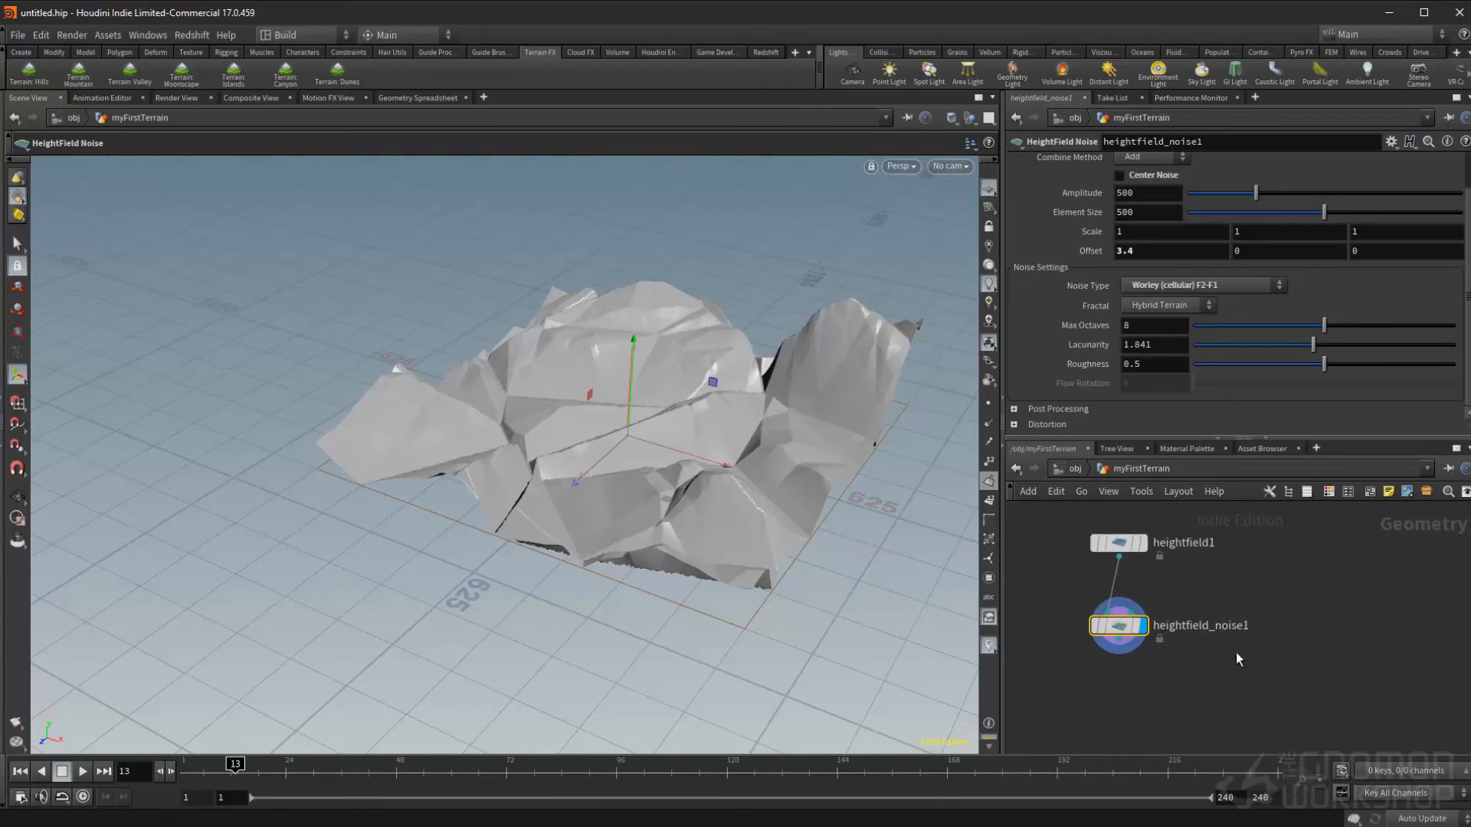
key(Tab)
text(hf dist)
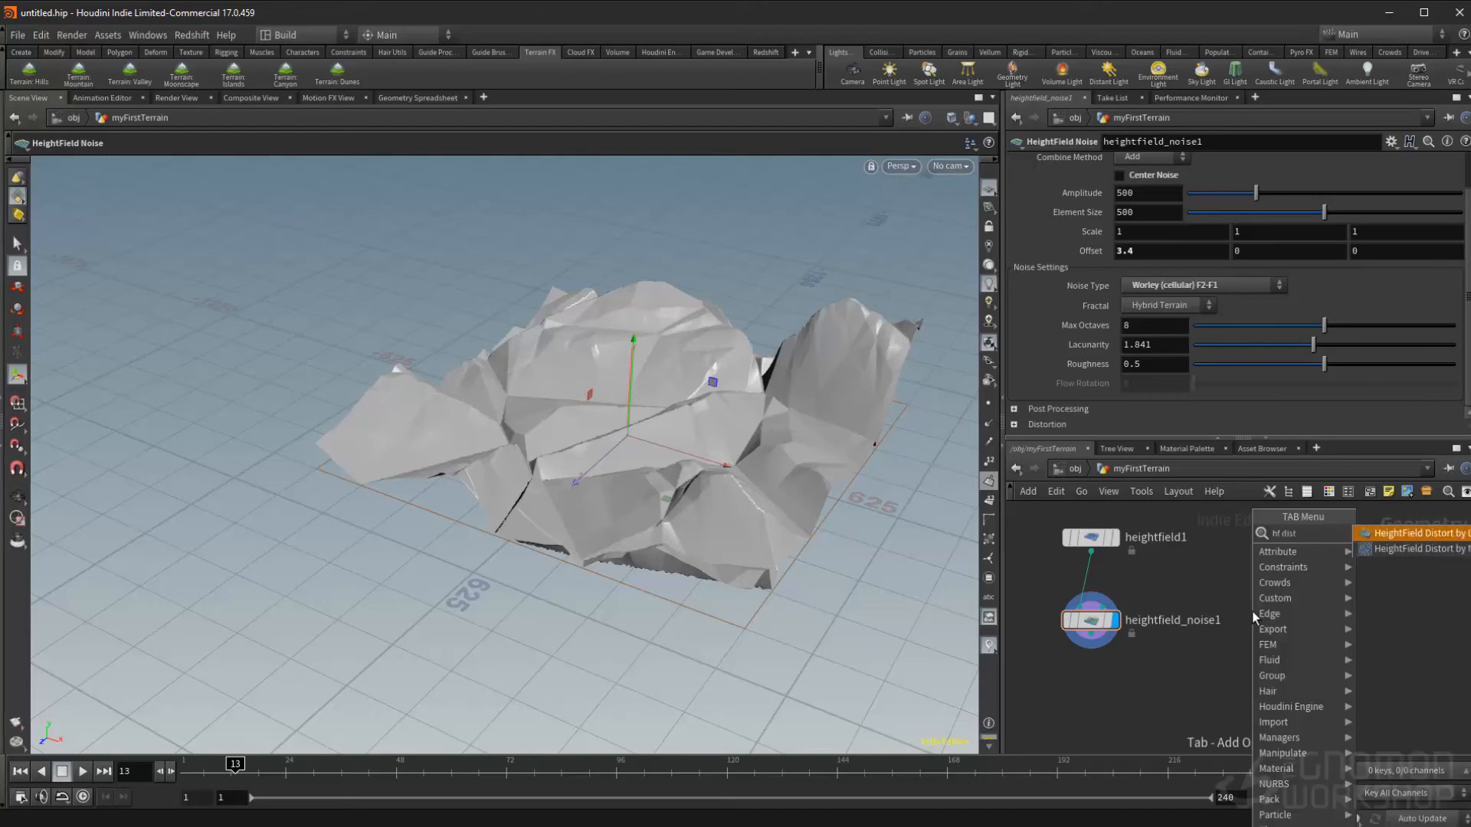
key(Down)
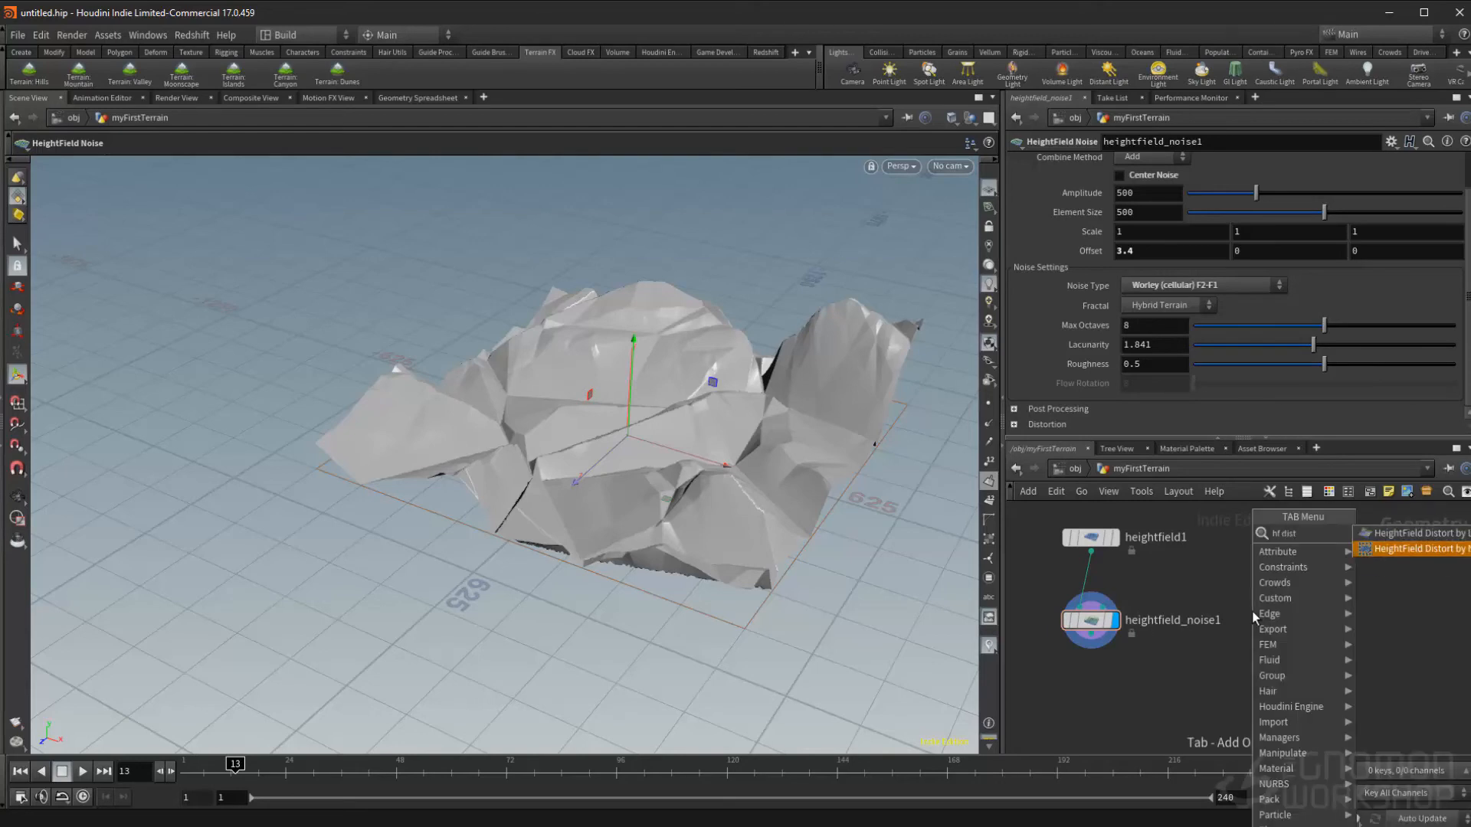
key(Return)
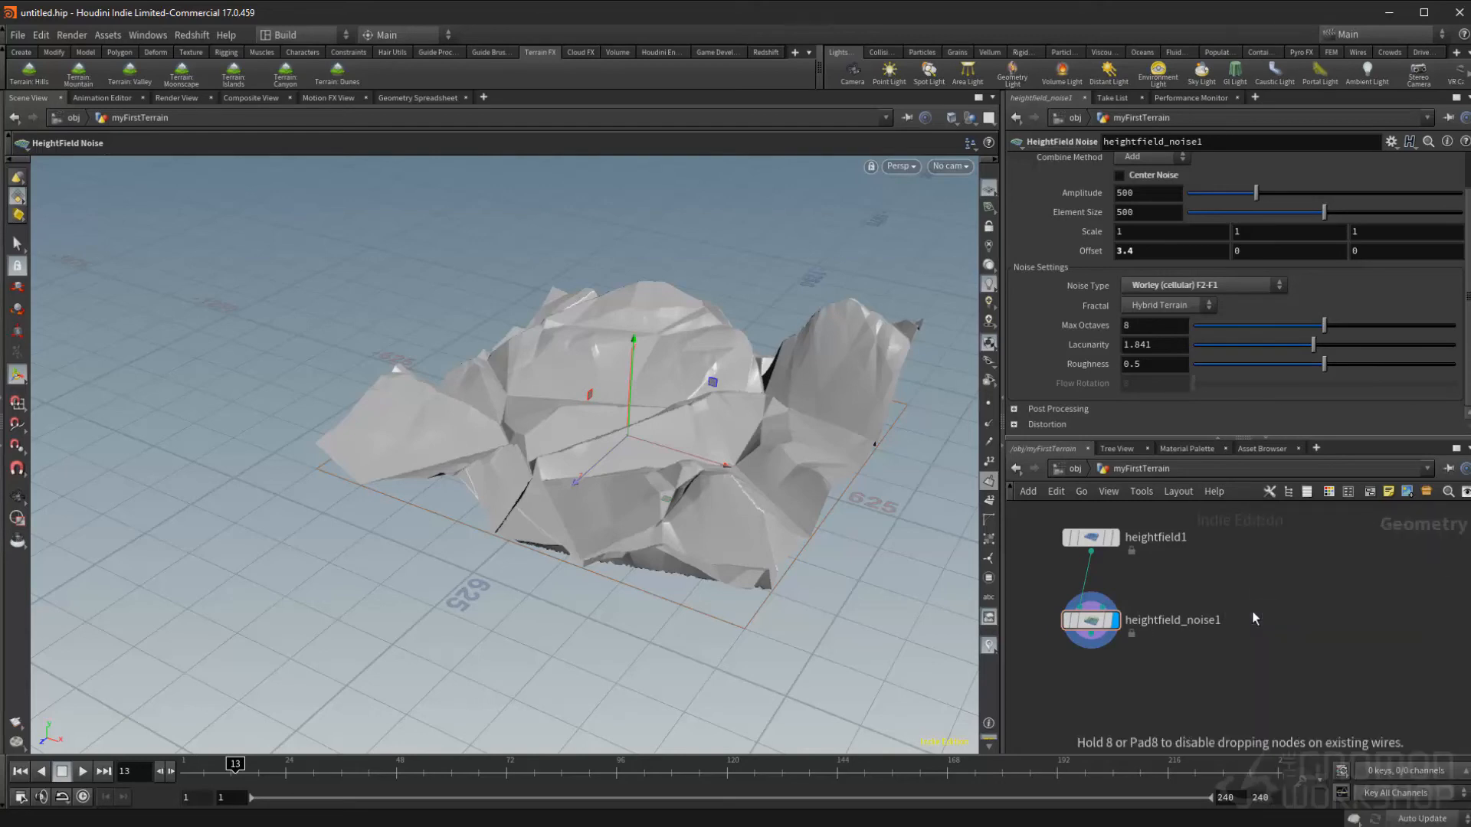
click(1252, 611)
middle_drag(1202, 645, 1309, 632)
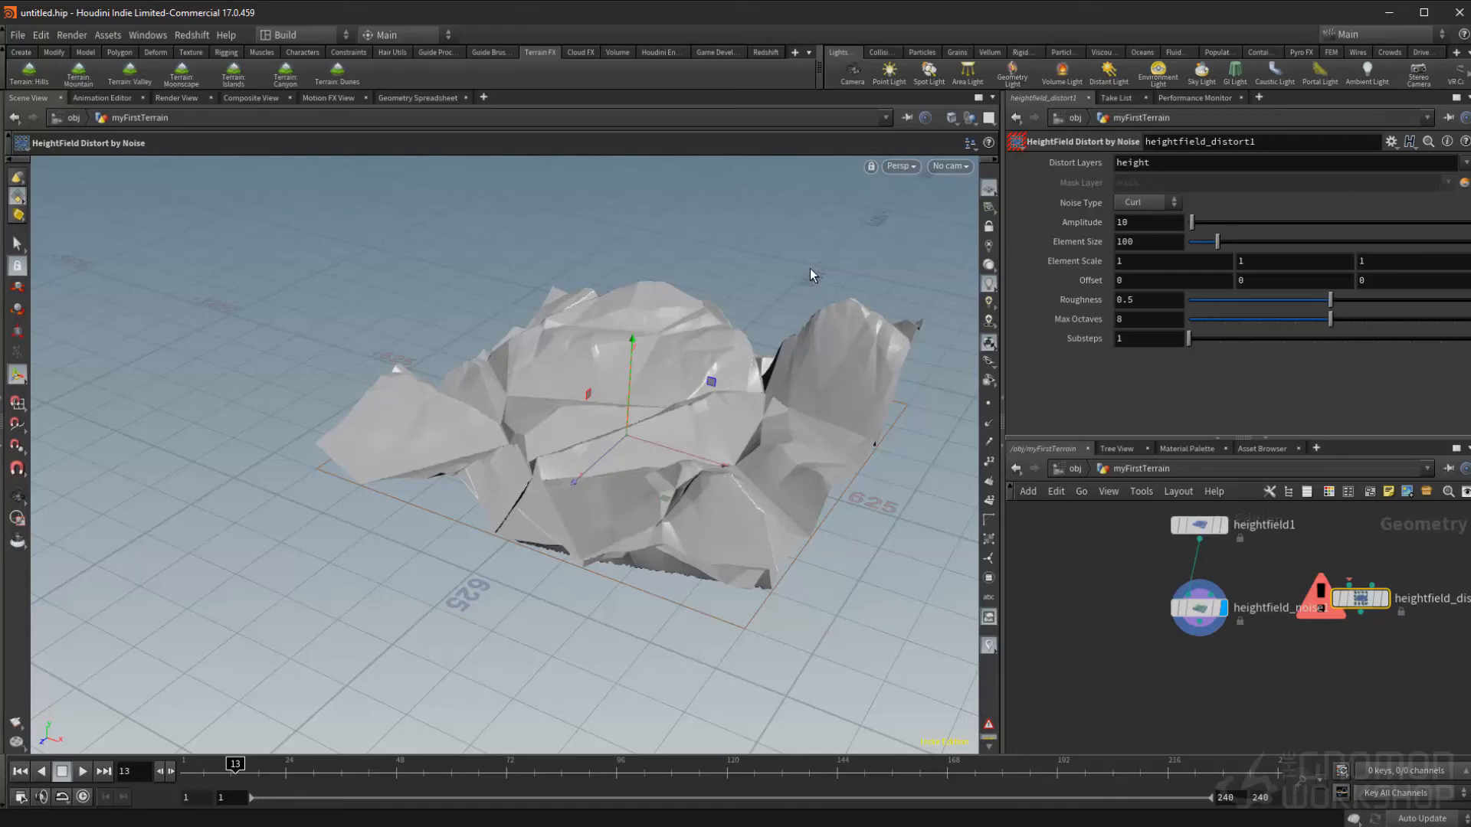
Place the distort node under heightfield_noise1, wire it to the noise output and display its result.
key(Escape)
drag(811, 268, 844, 388)
key(Return)
drag(1375, 608, 1240, 679)
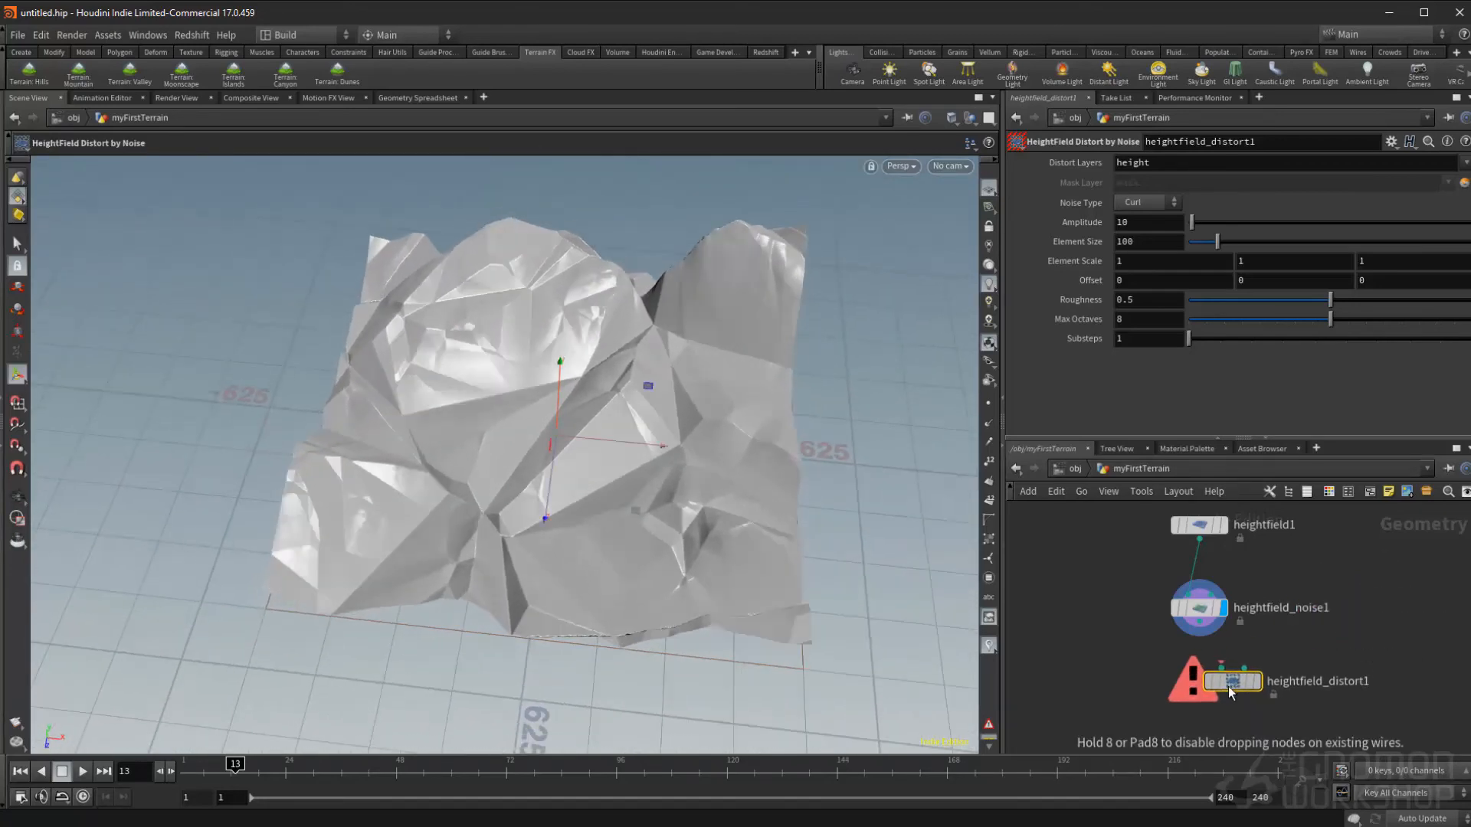
click(1230, 687)
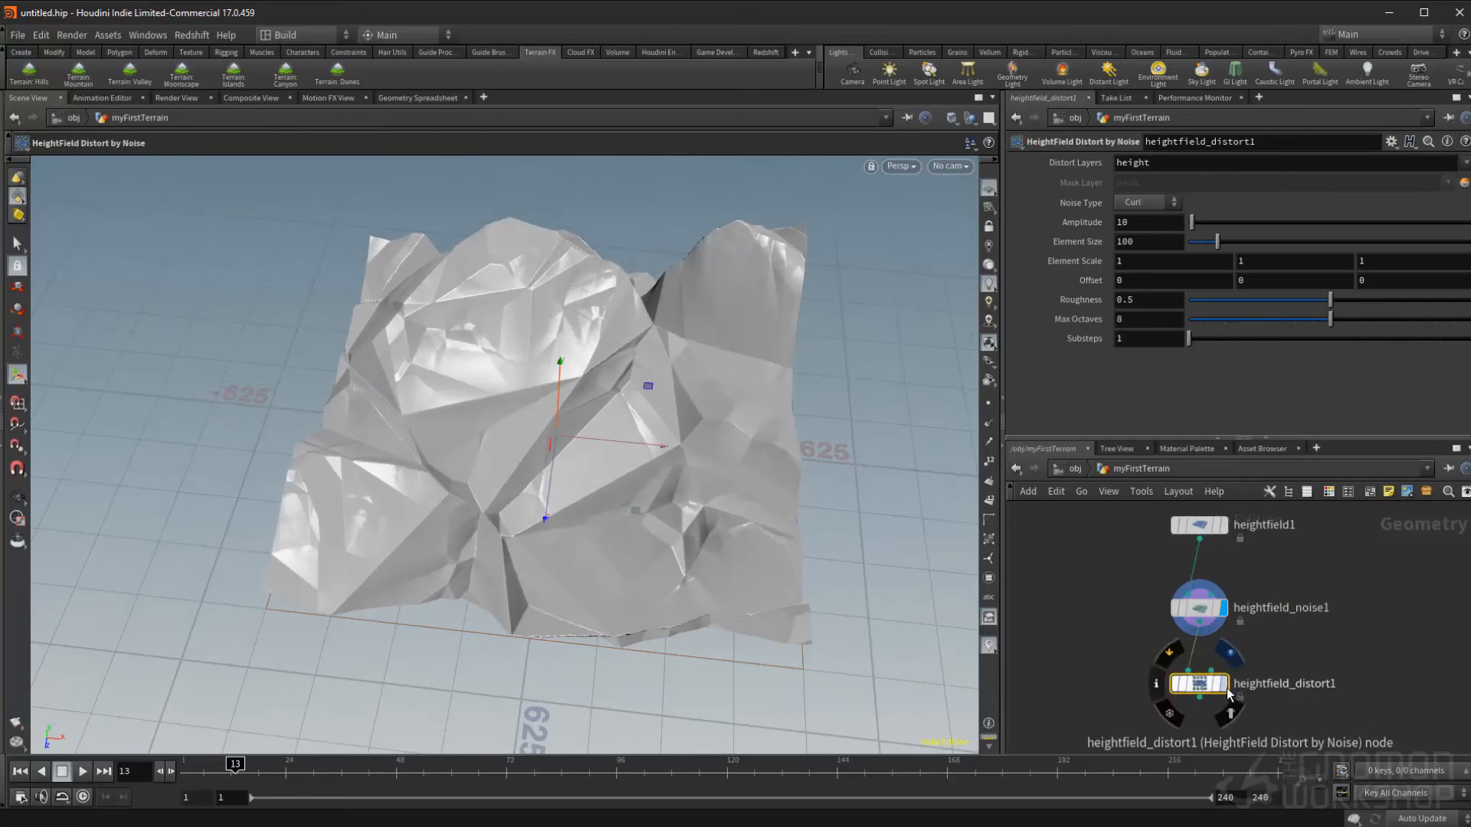
click(1224, 685)
middle_drag(1316, 655, 1315, 612)
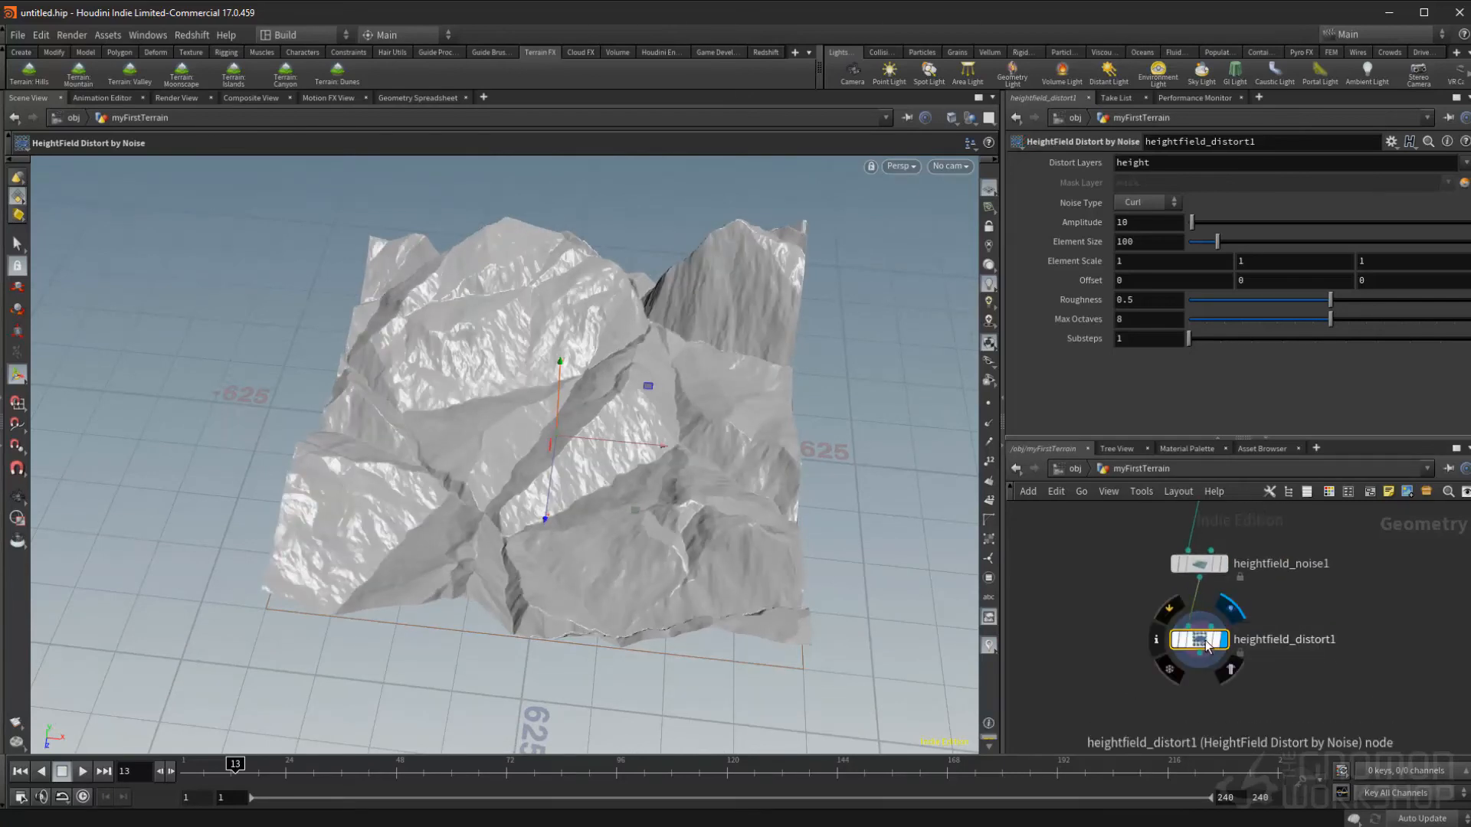
Compare the terrain with heightfield_distort1 bypassed and active, leaving the distortion active.
click(1172, 616)
key(Escape)
drag(558, 344, 770, 315)
key(Return)
click(1176, 639)
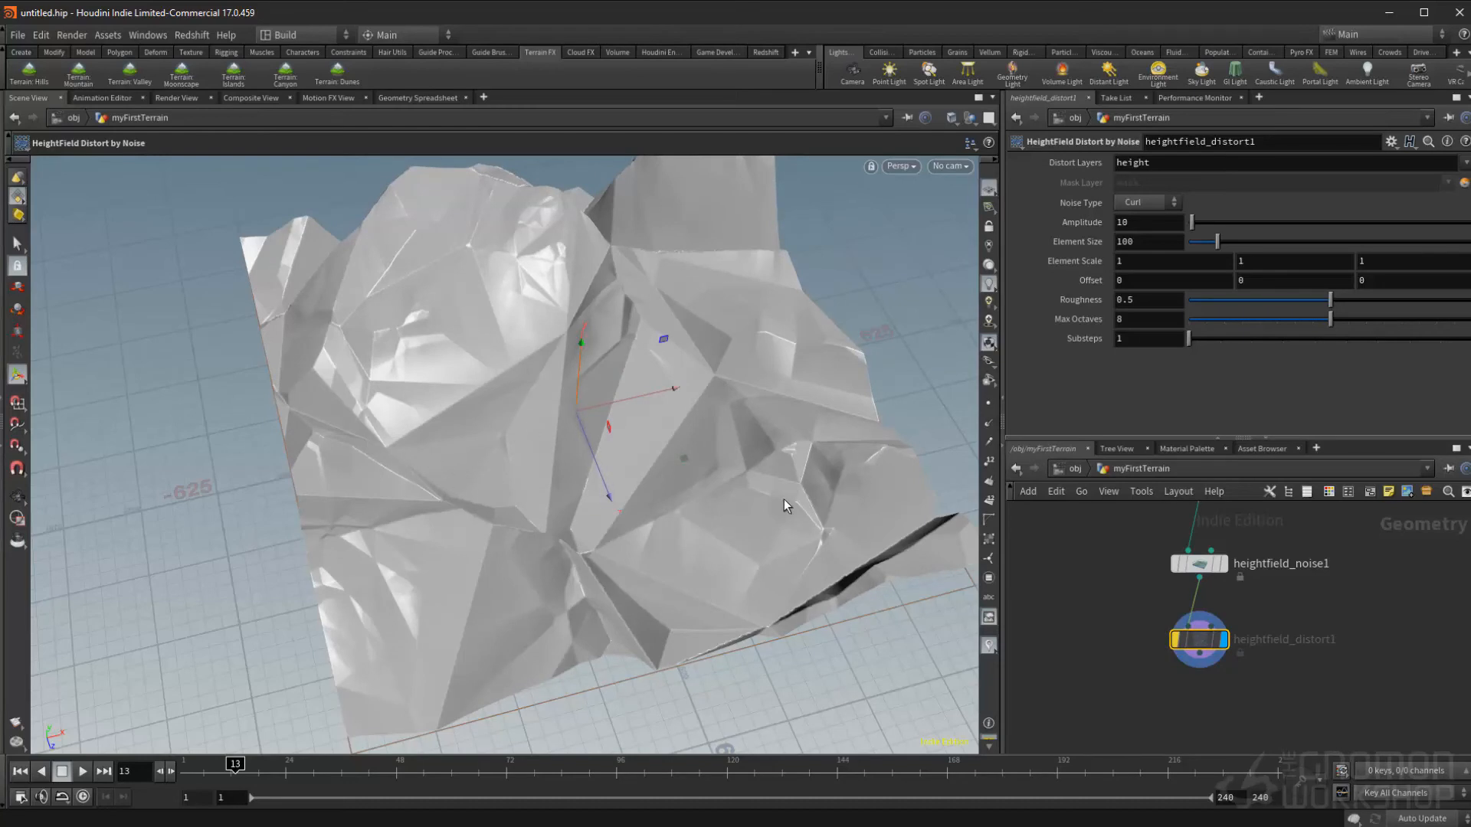
click(1176, 640)
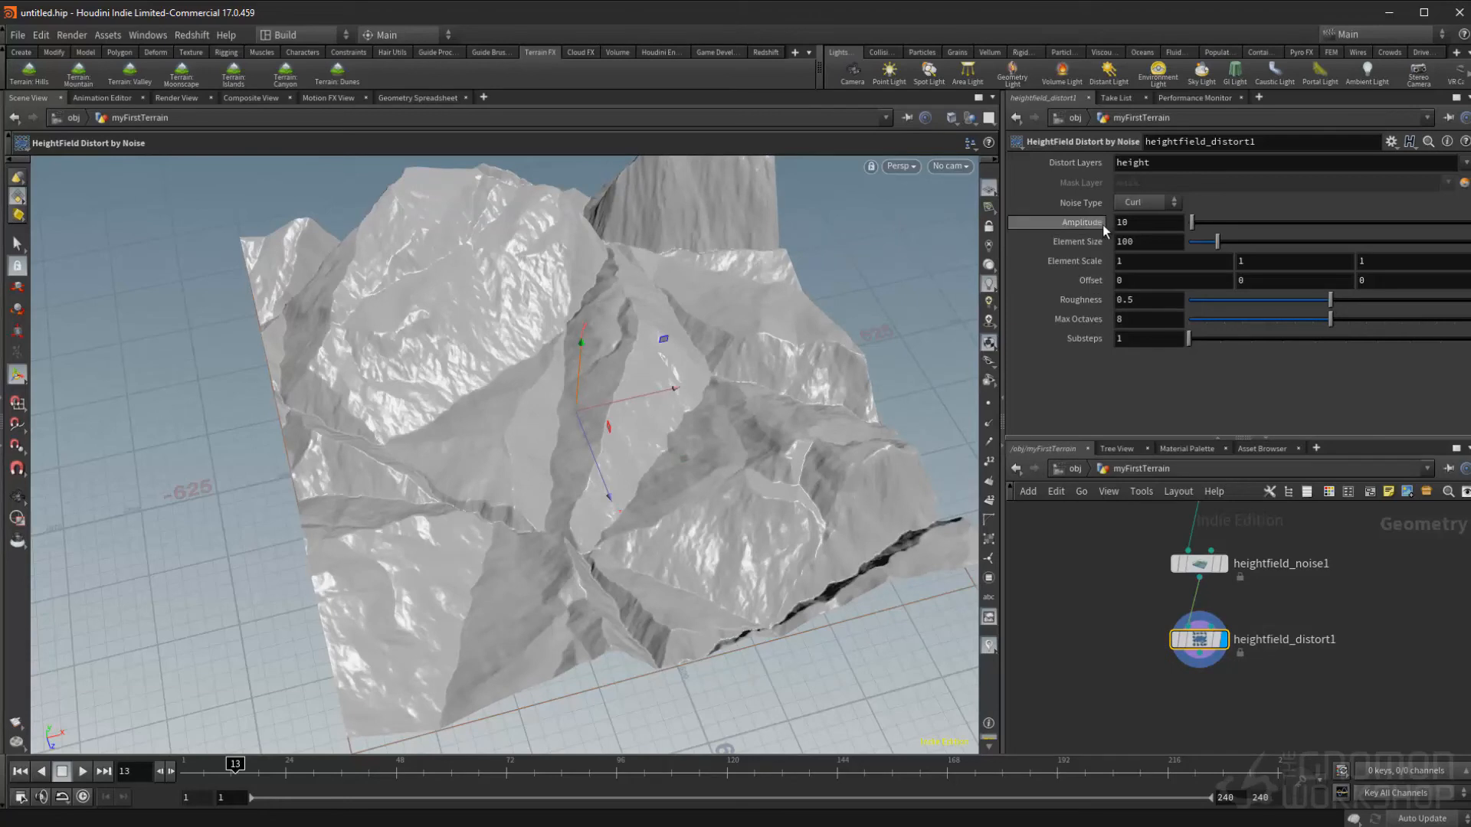
Set the distort node's Element Size to 2000 and raise its Amplitude to about 399.
drag(1218, 242, 1470, 265)
text(20)
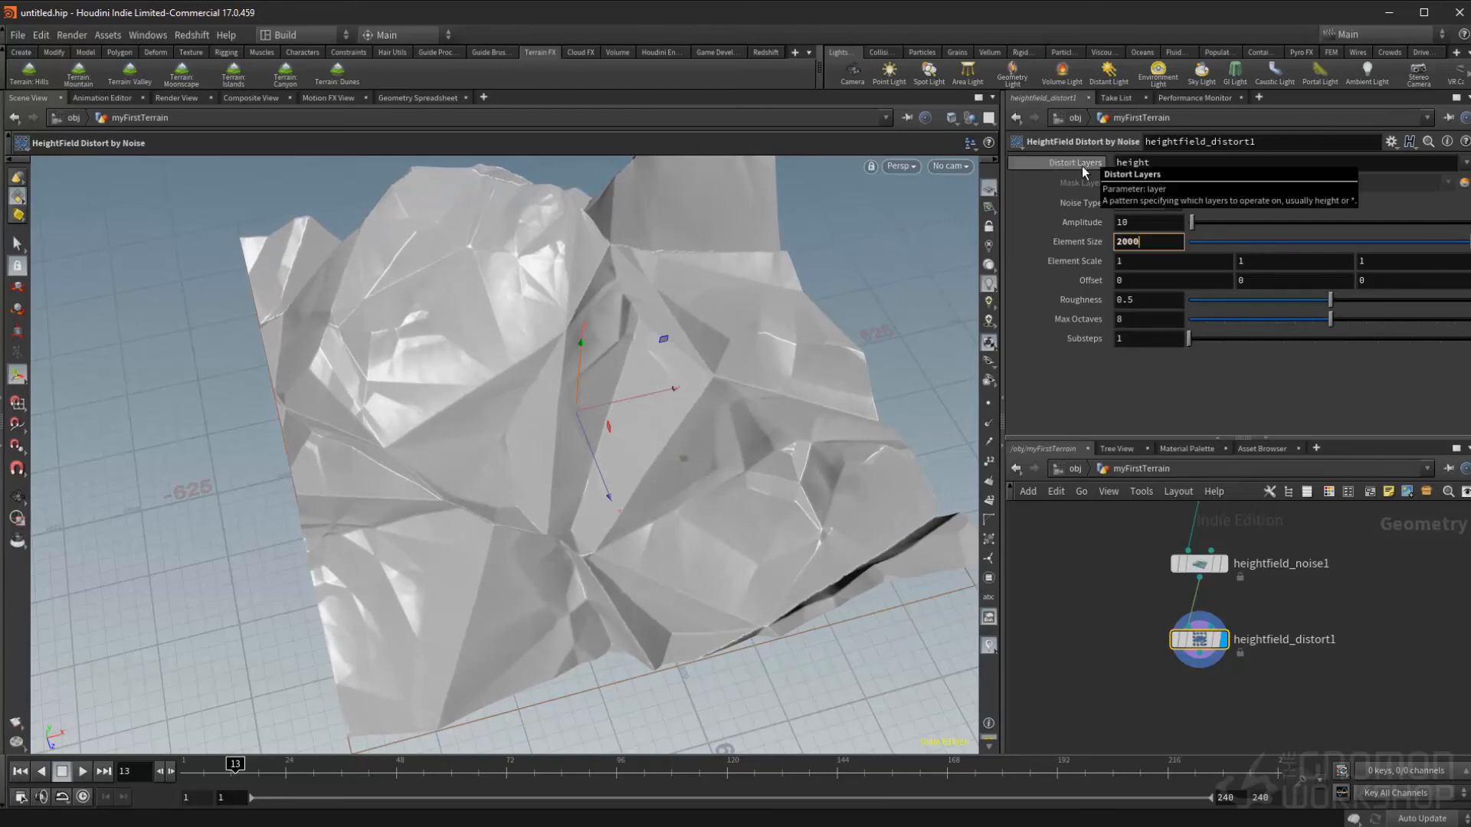
key(Return)
drag(1192, 222, 1302, 234)
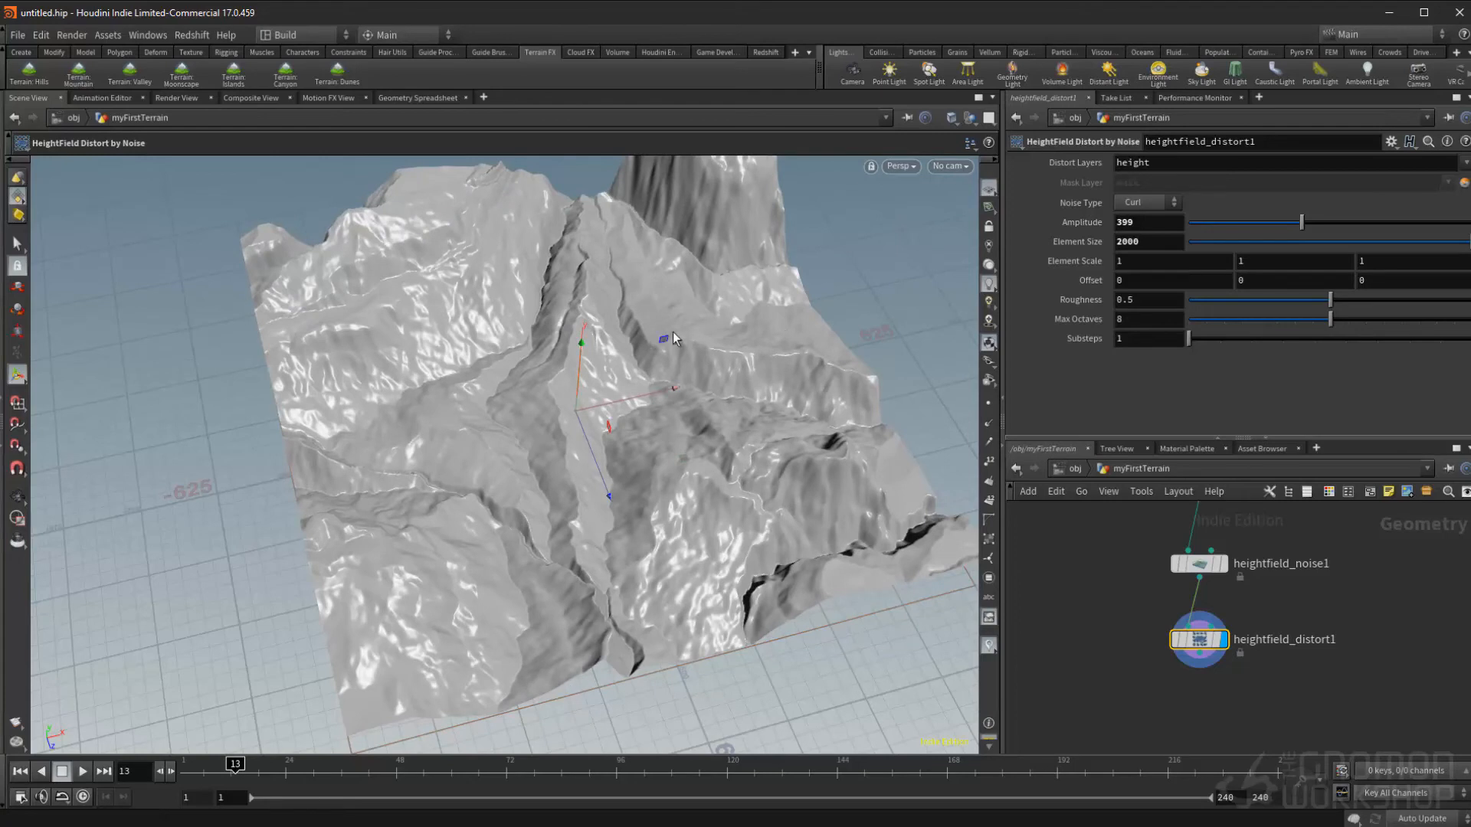
alt+drag(650, 366, 729, 531)
key(space+g)
alt+drag(763, 451, 724, 375)
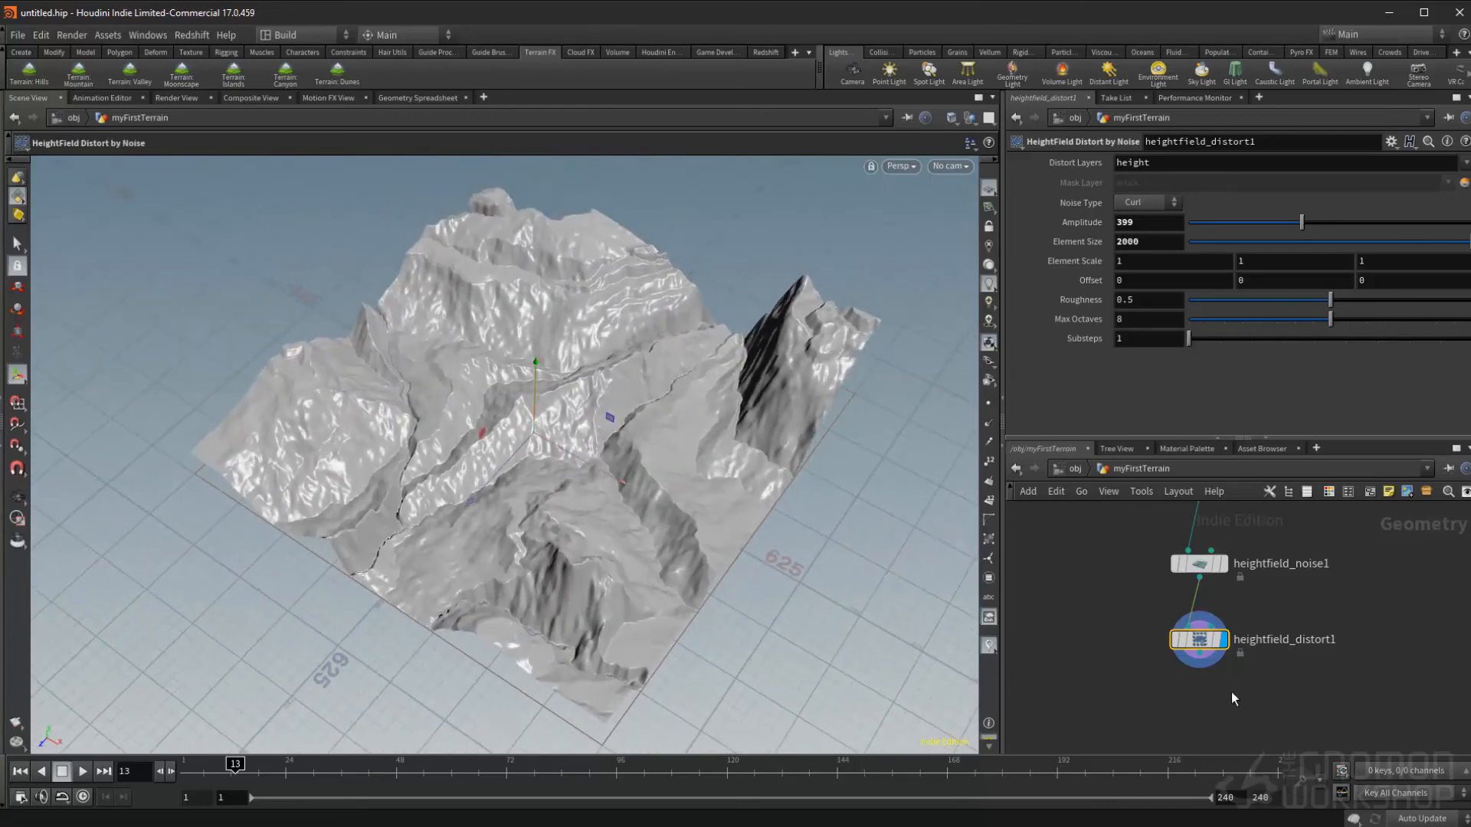
Add a second HeightField Distort by Noise node to the network below heightfield_distort1.
middle_drag(1249, 705, 1215, 667)
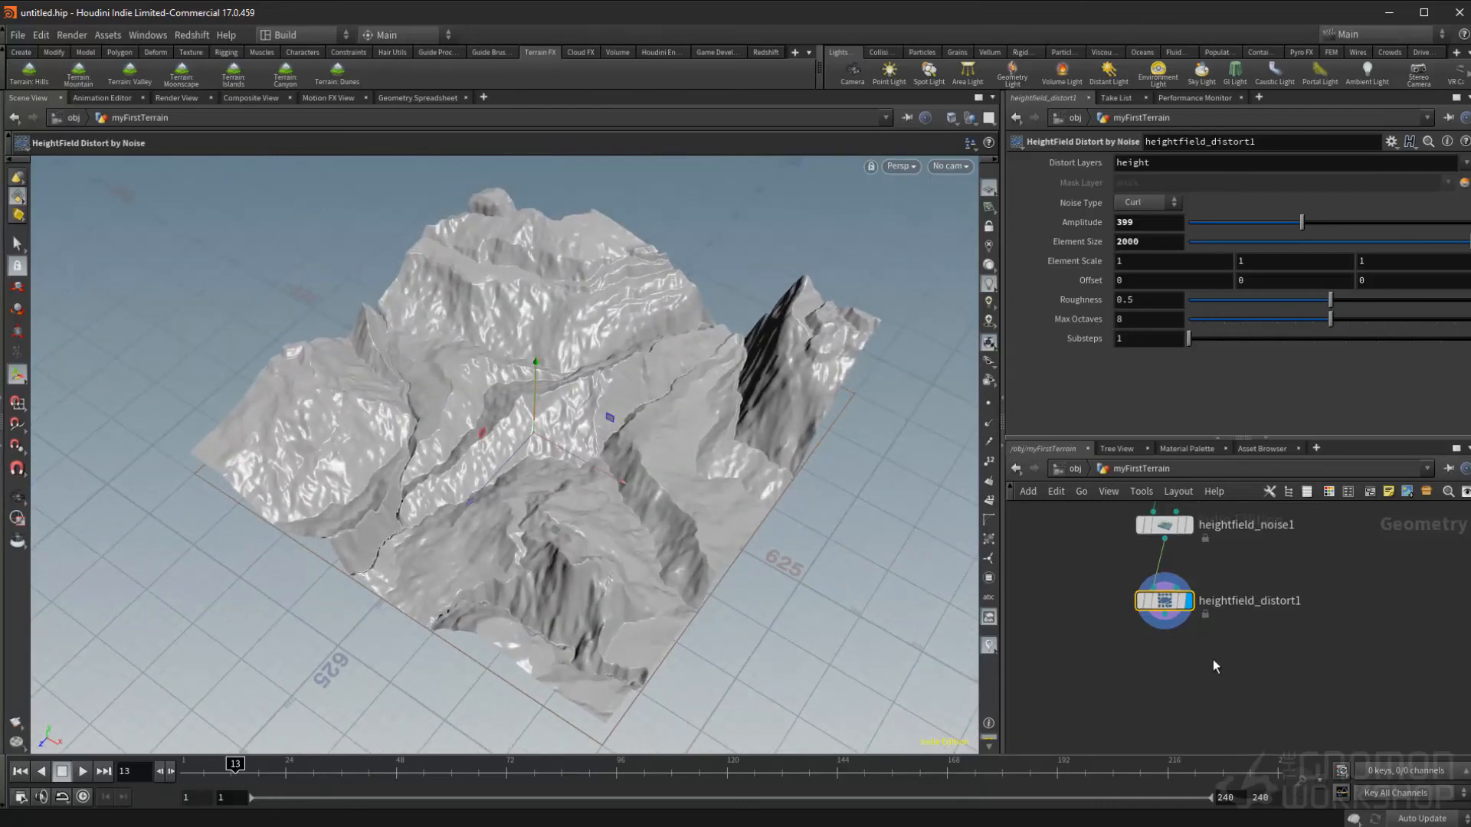
key(Tab)
text(hf)
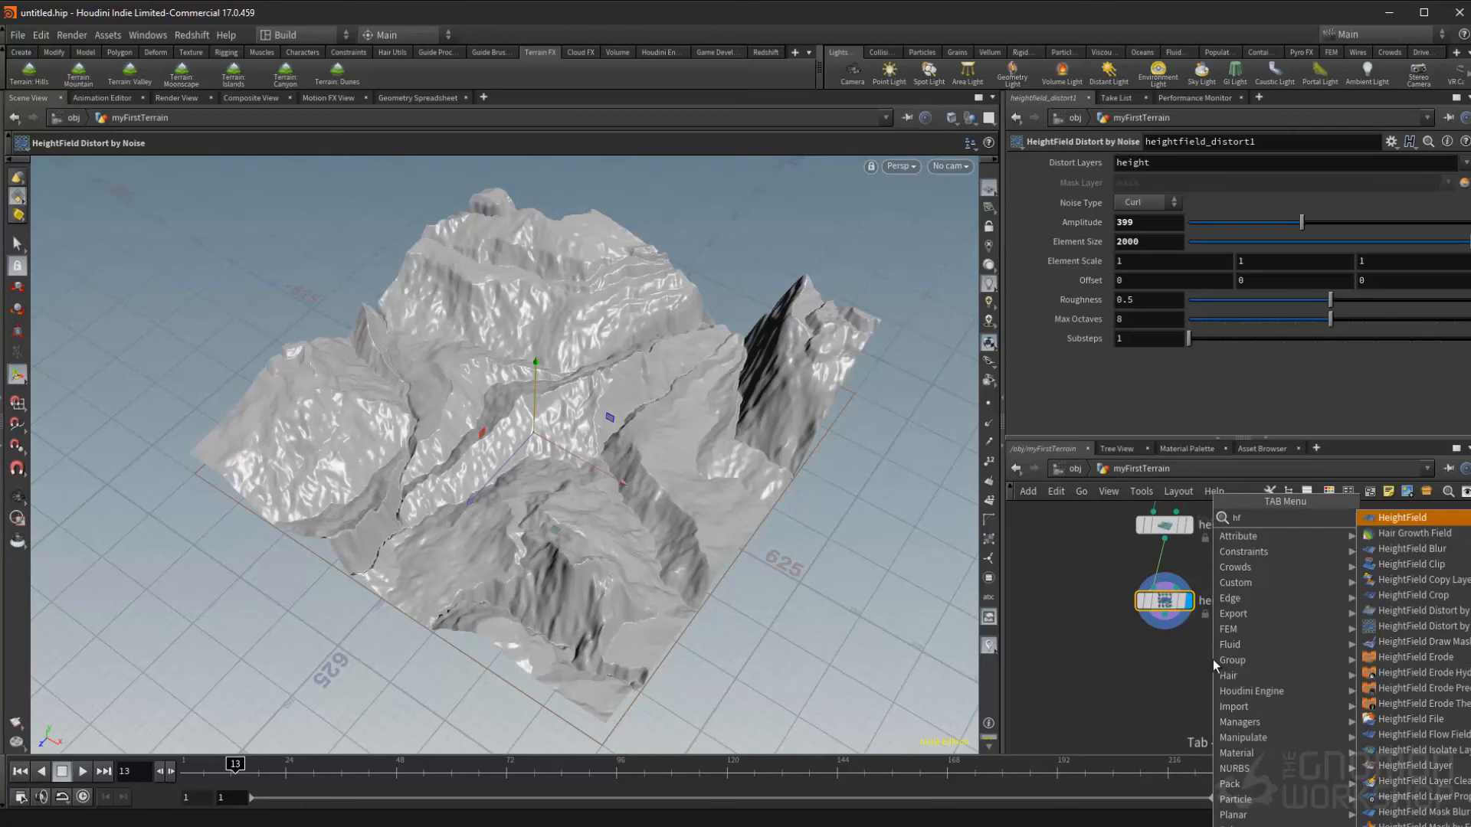
text( distor)
key(Down)
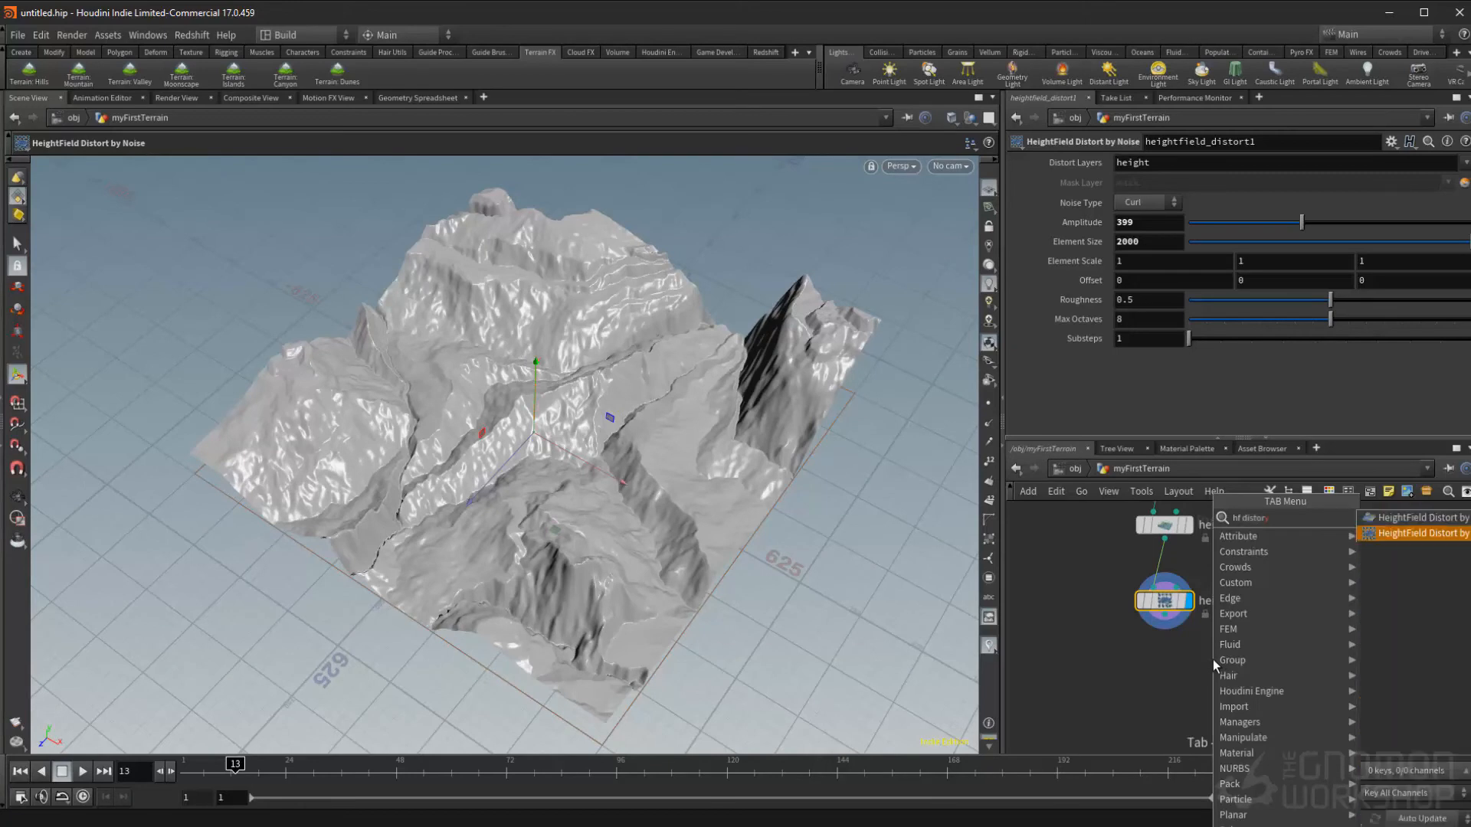
key(Return)
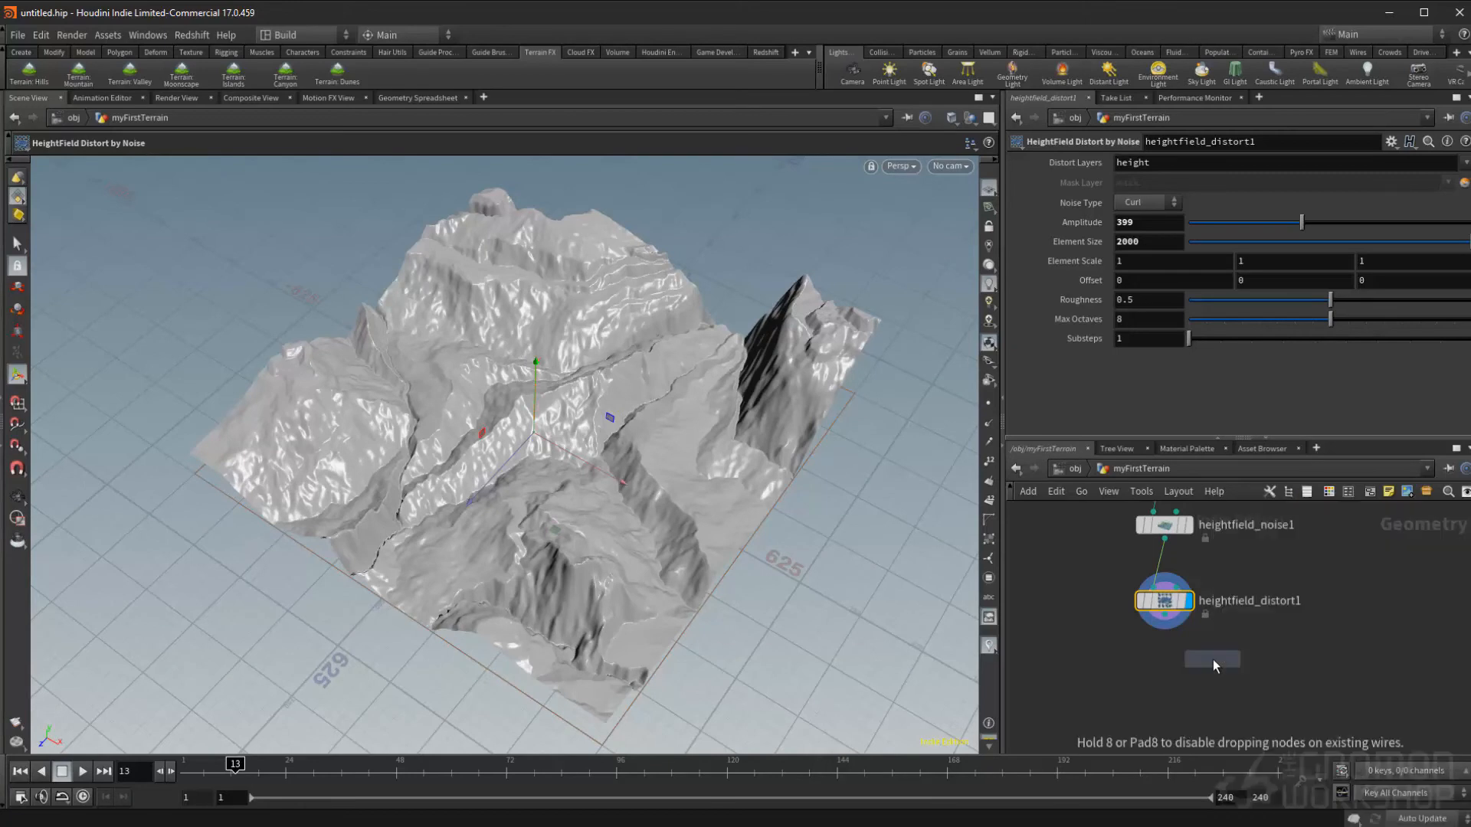
click(1207, 647)
Wire the output of heightfield_distort1 into the second distort node, align it underneath and display its result.
click(1165, 615)
click(1202, 646)
click(1237, 659)
drag(1221, 663, 1165, 679)
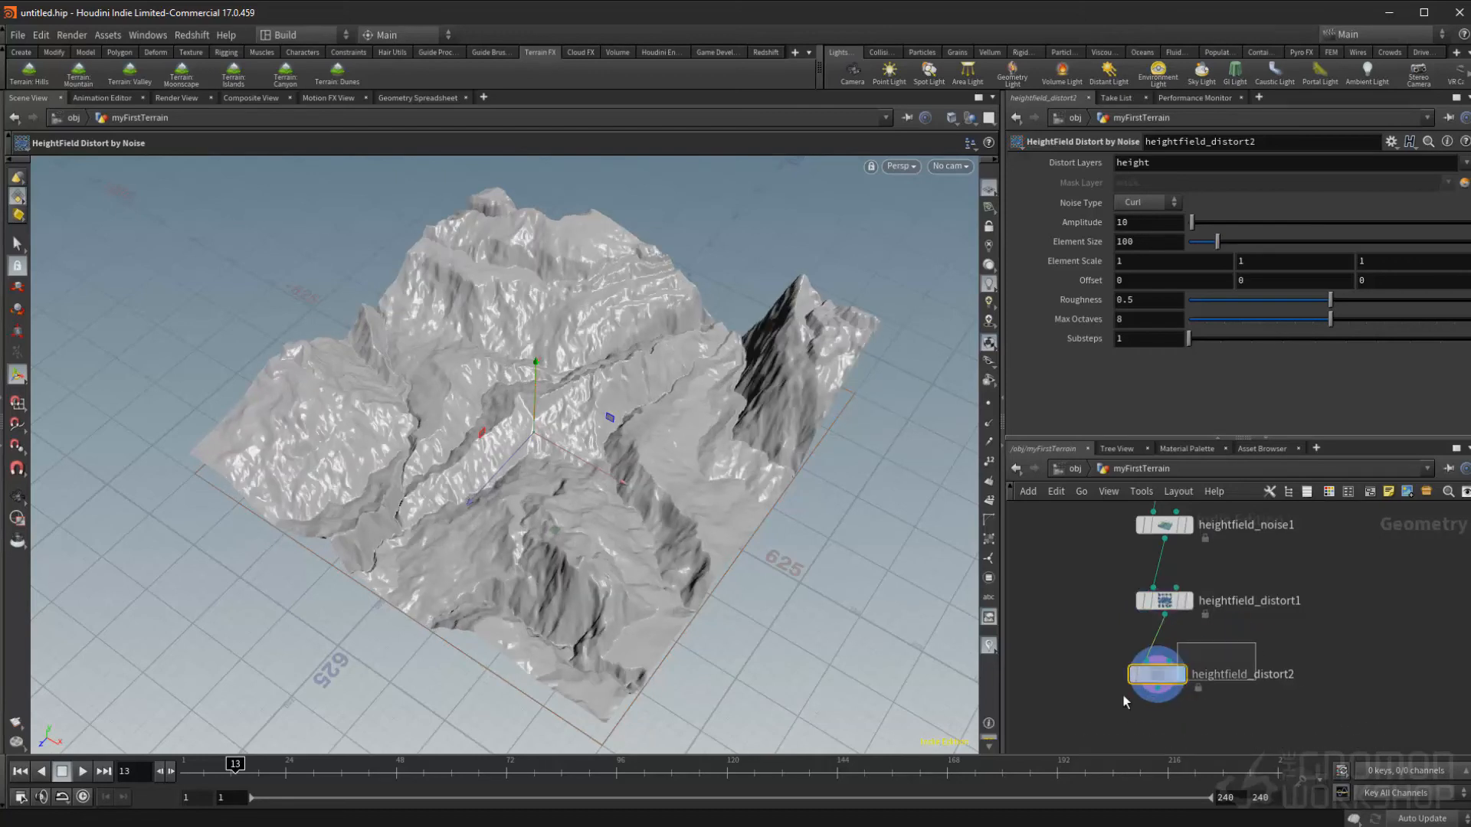
Compare the terrain's fine detail with heightfield_distort2 bypassed and active, leaving it active.
key(Escape)
drag(706, 430, 722, 494)
alt+middle_drag(715, 479, 733, 478)
click(1122, 647)
click(1123, 646)
click(1122, 646)
click(1122, 647)
drag(1151, 677, 1144, 657)
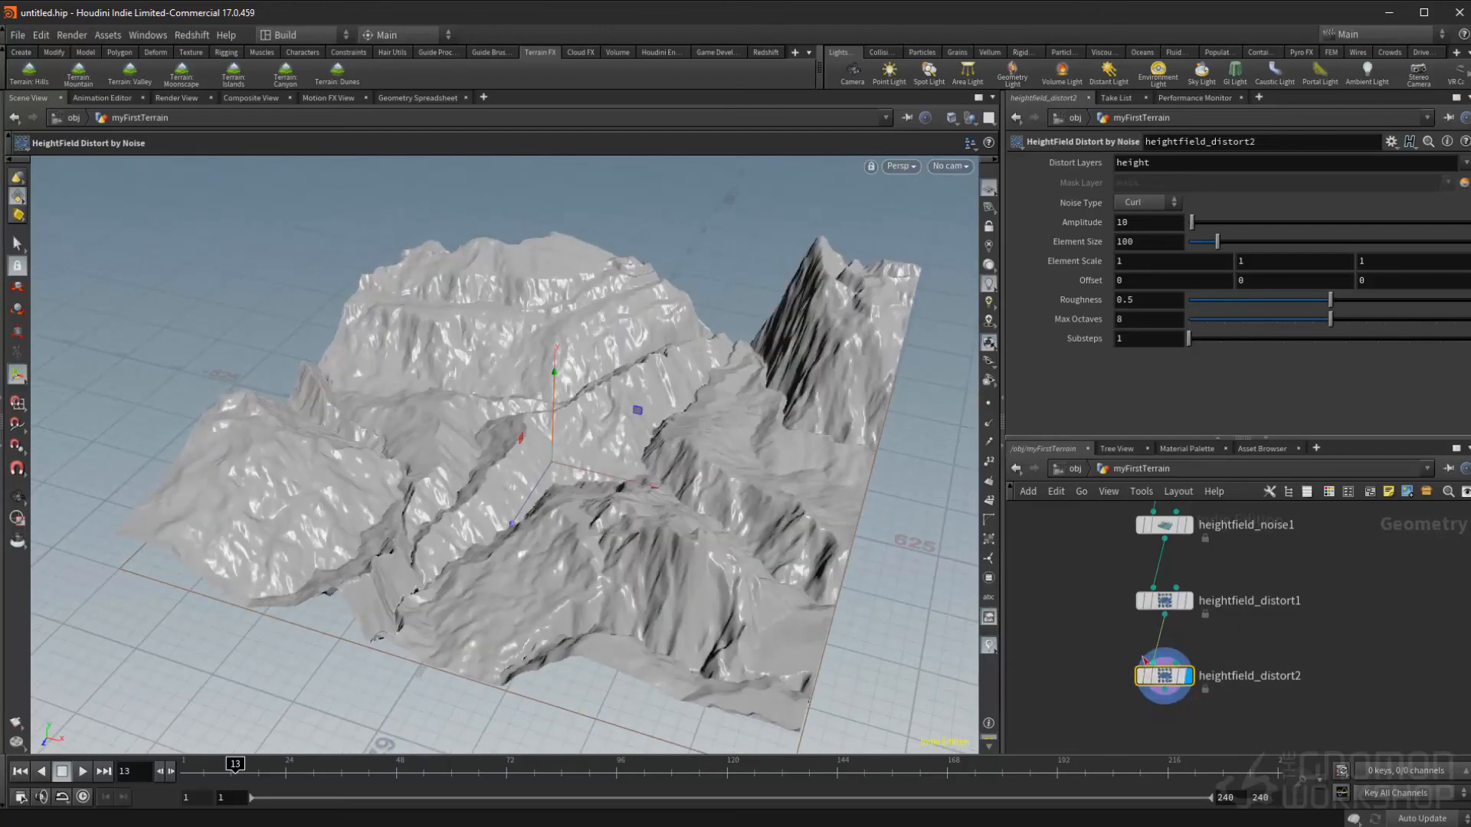
click(1133, 650)
click(1133, 649)
alt+drag(661, 378, 668, 507)
alt+middle_drag(668, 508, 651, 484)
Enlarge the network area and move heightfield_noise1 closer to heightfield1.
drag(1352, 439, 1353, 341)
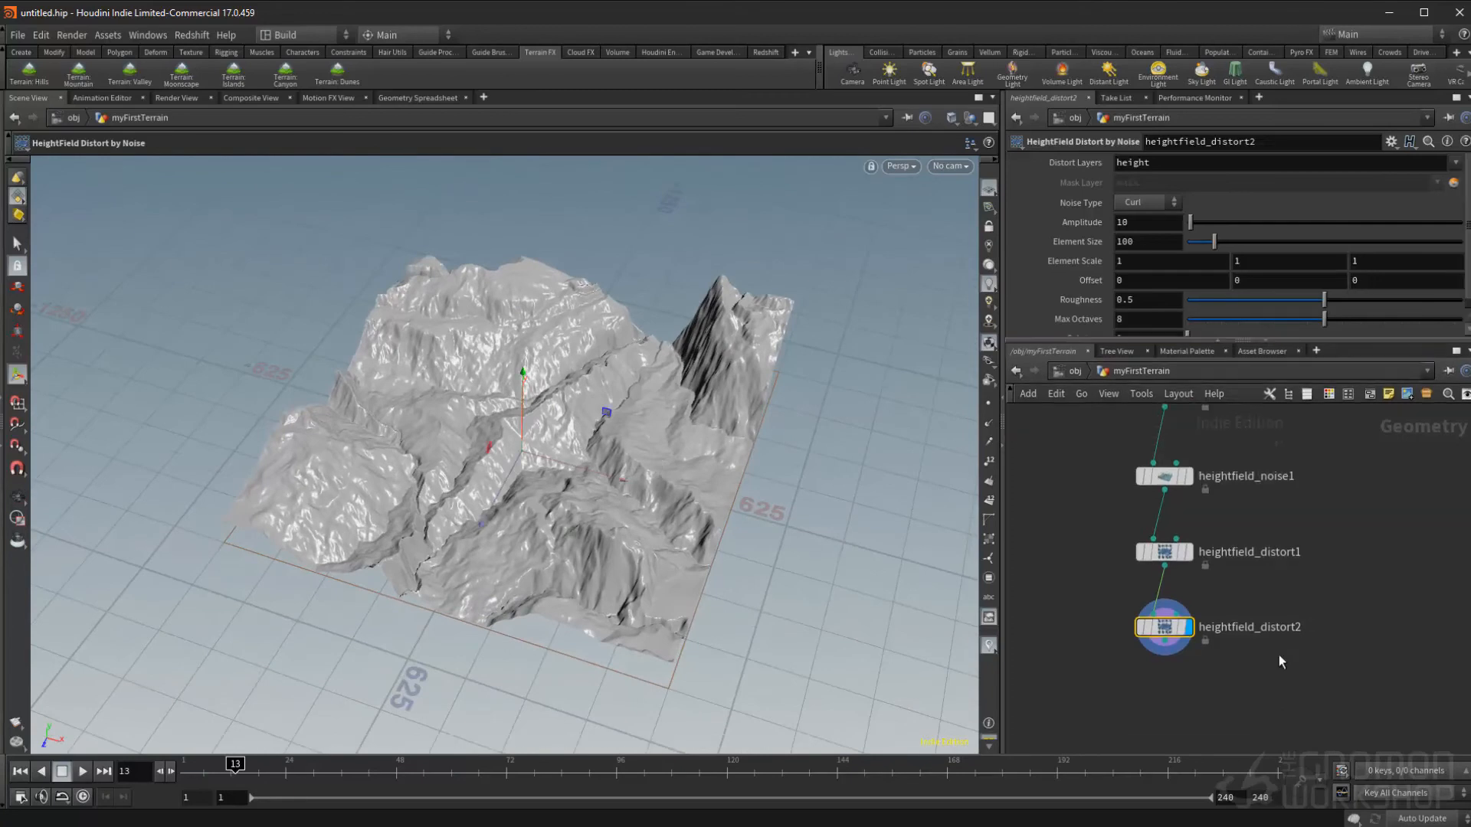
middle_drag(1233, 645, 1257, 695)
scroll(1232, 680, down, 1)
ctrl+drag(1211, 526, 1212, 507)
click(1226, 711)
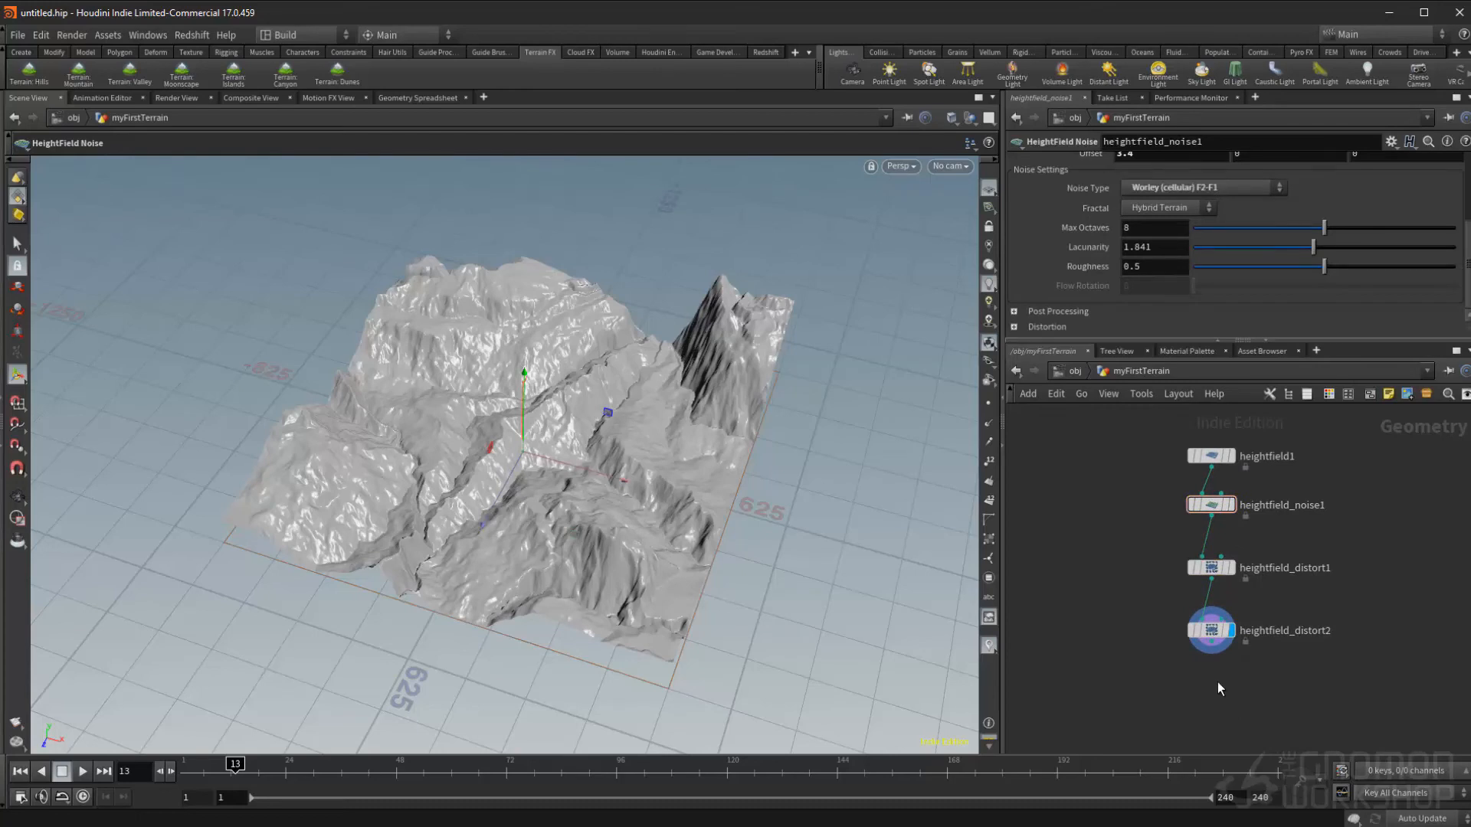
Add a HeightField Erode node and align it beneath heightfield_distort2.
key(Tab)
text(hf)
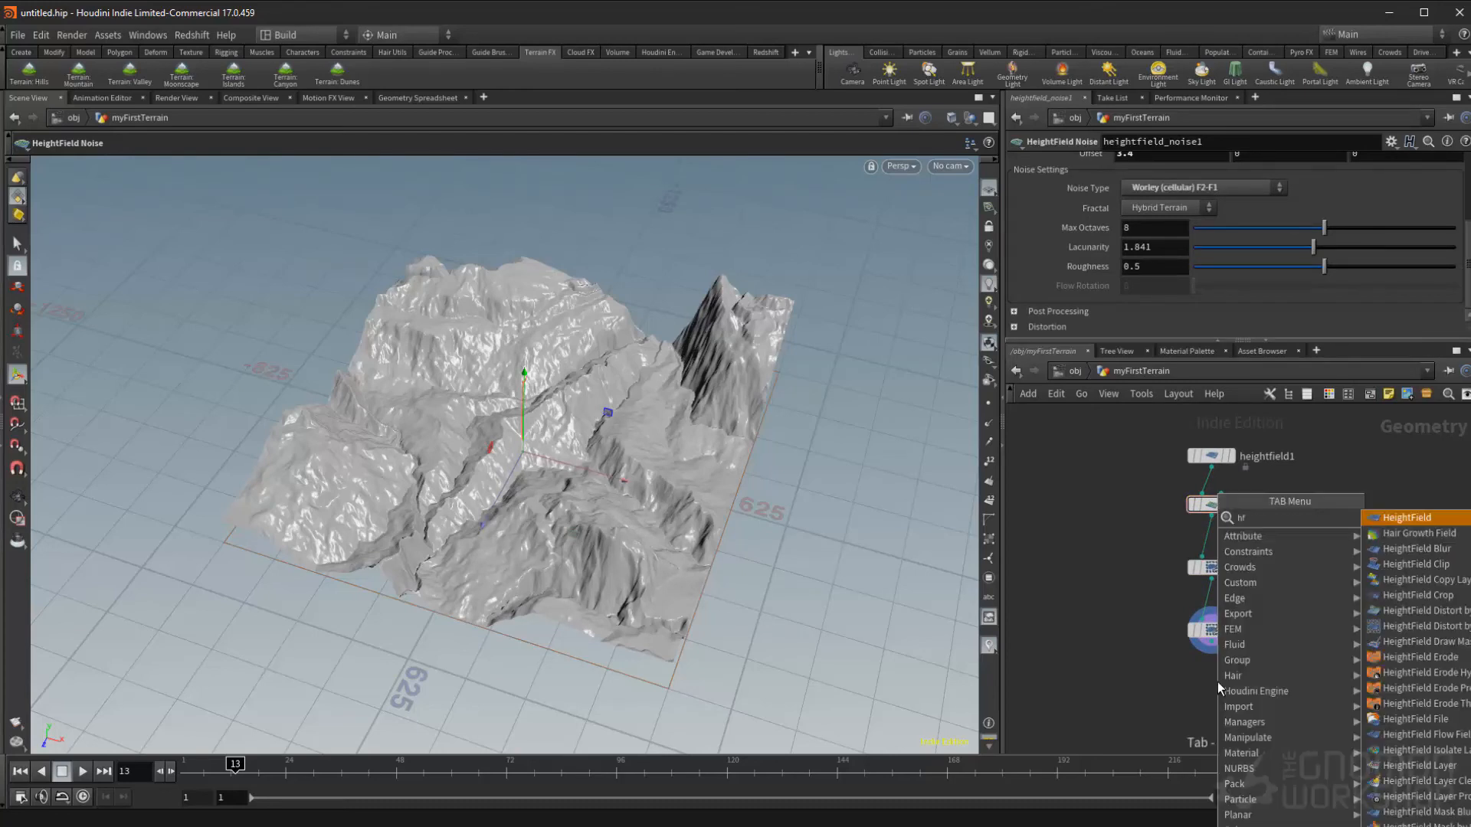
text( erode)
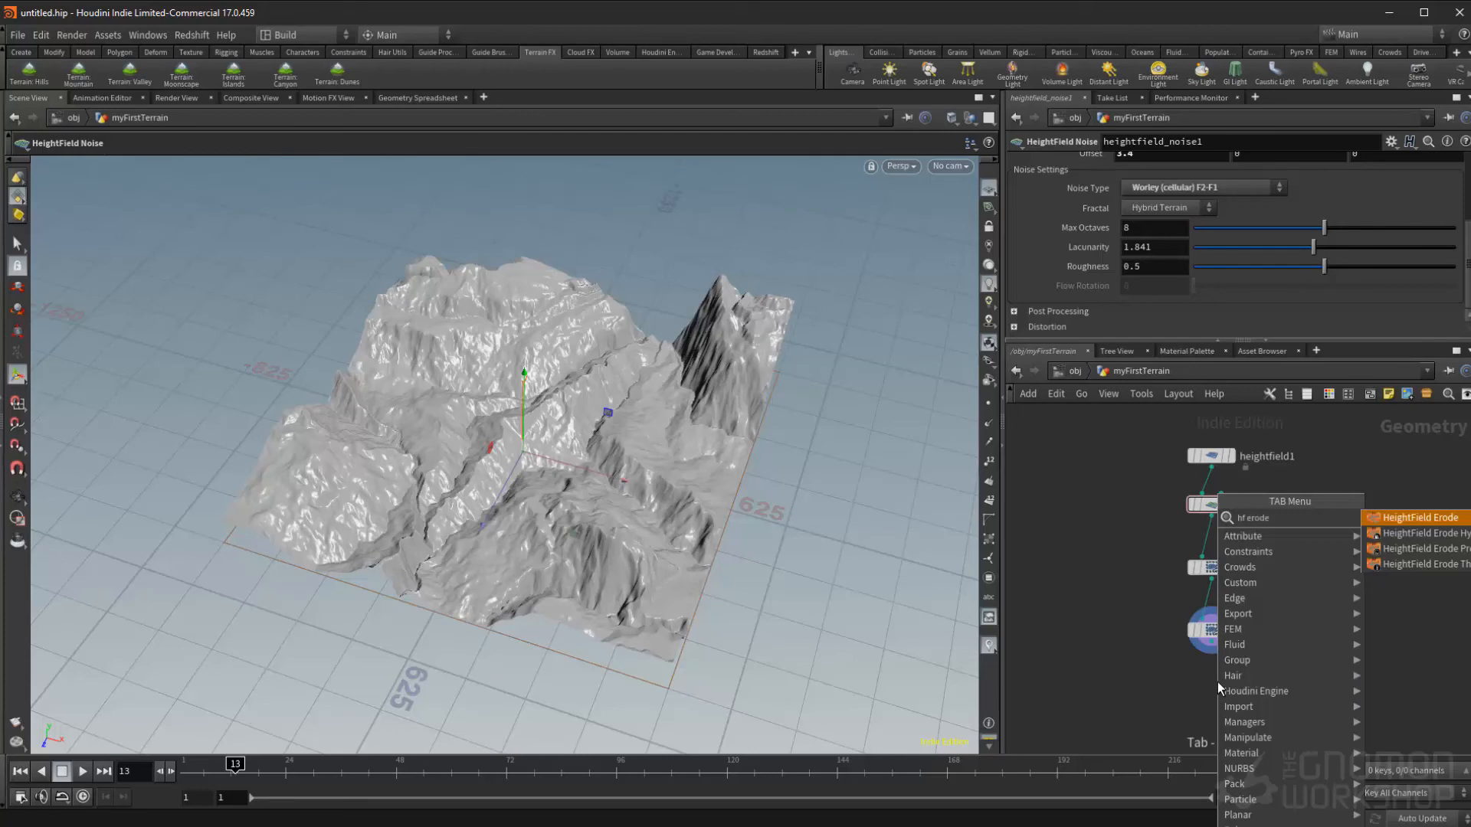
key(Return)
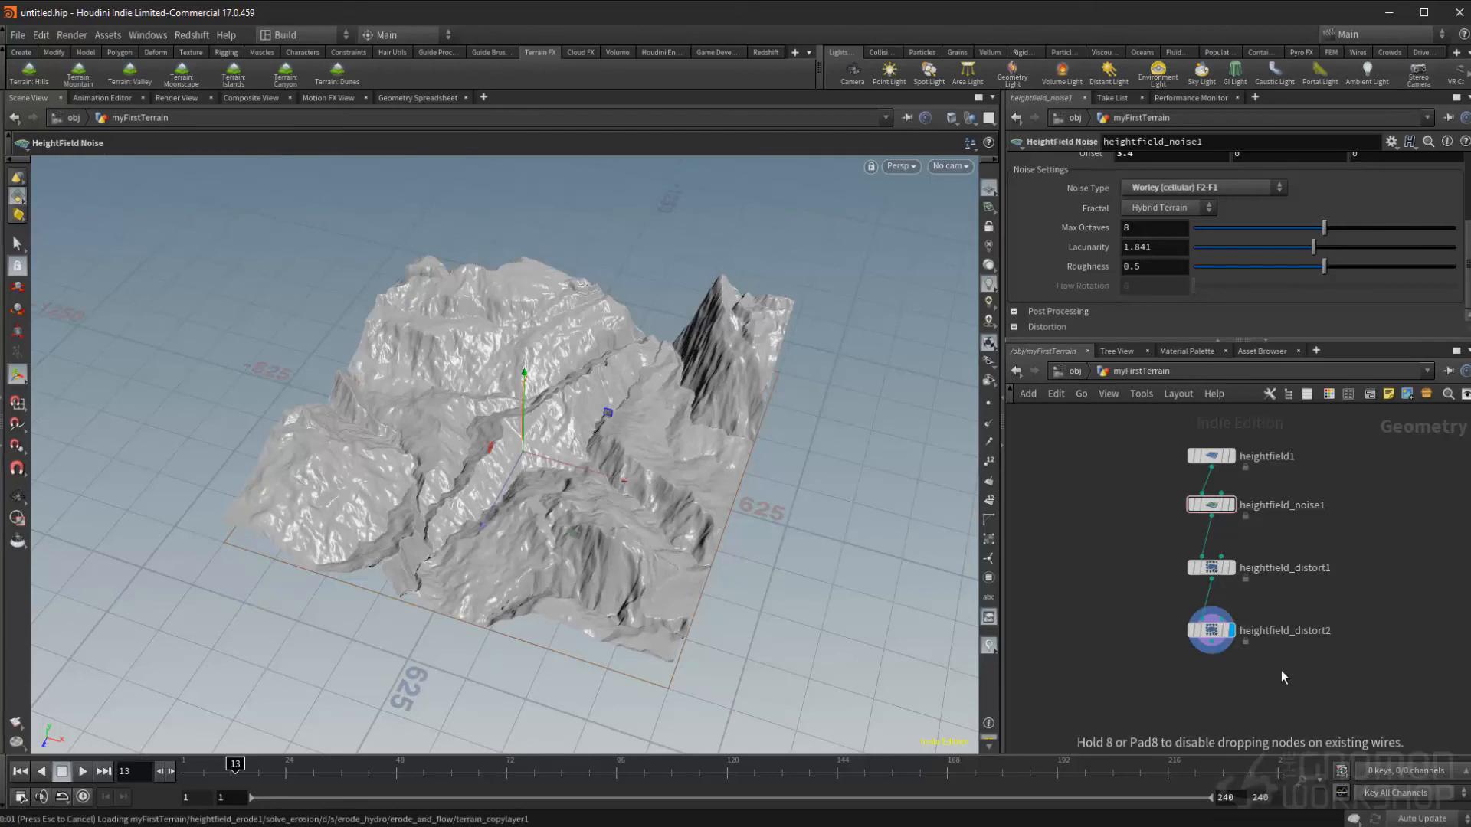
click(1261, 674)
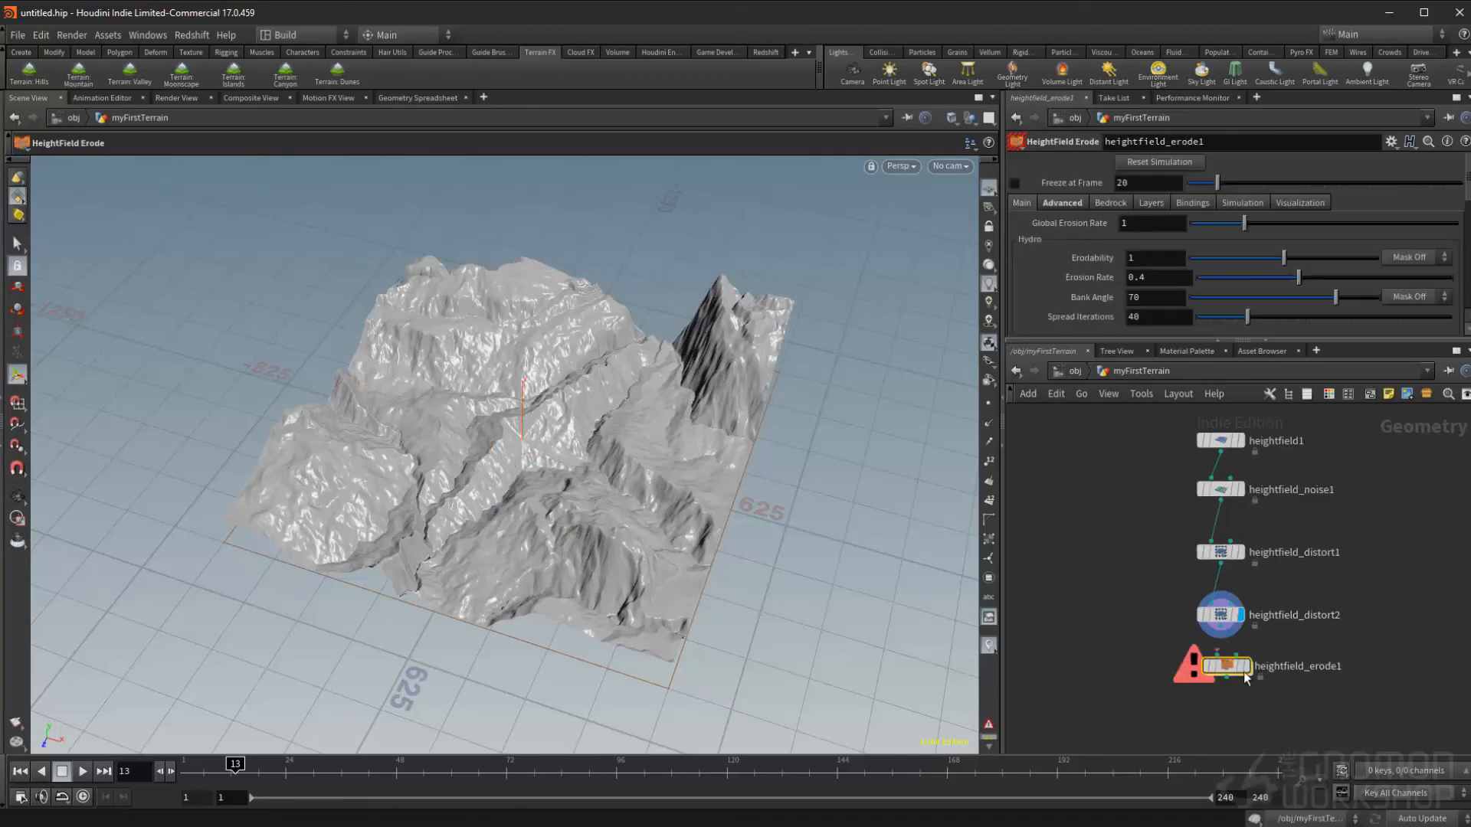
drag(1230, 669, 1226, 678)
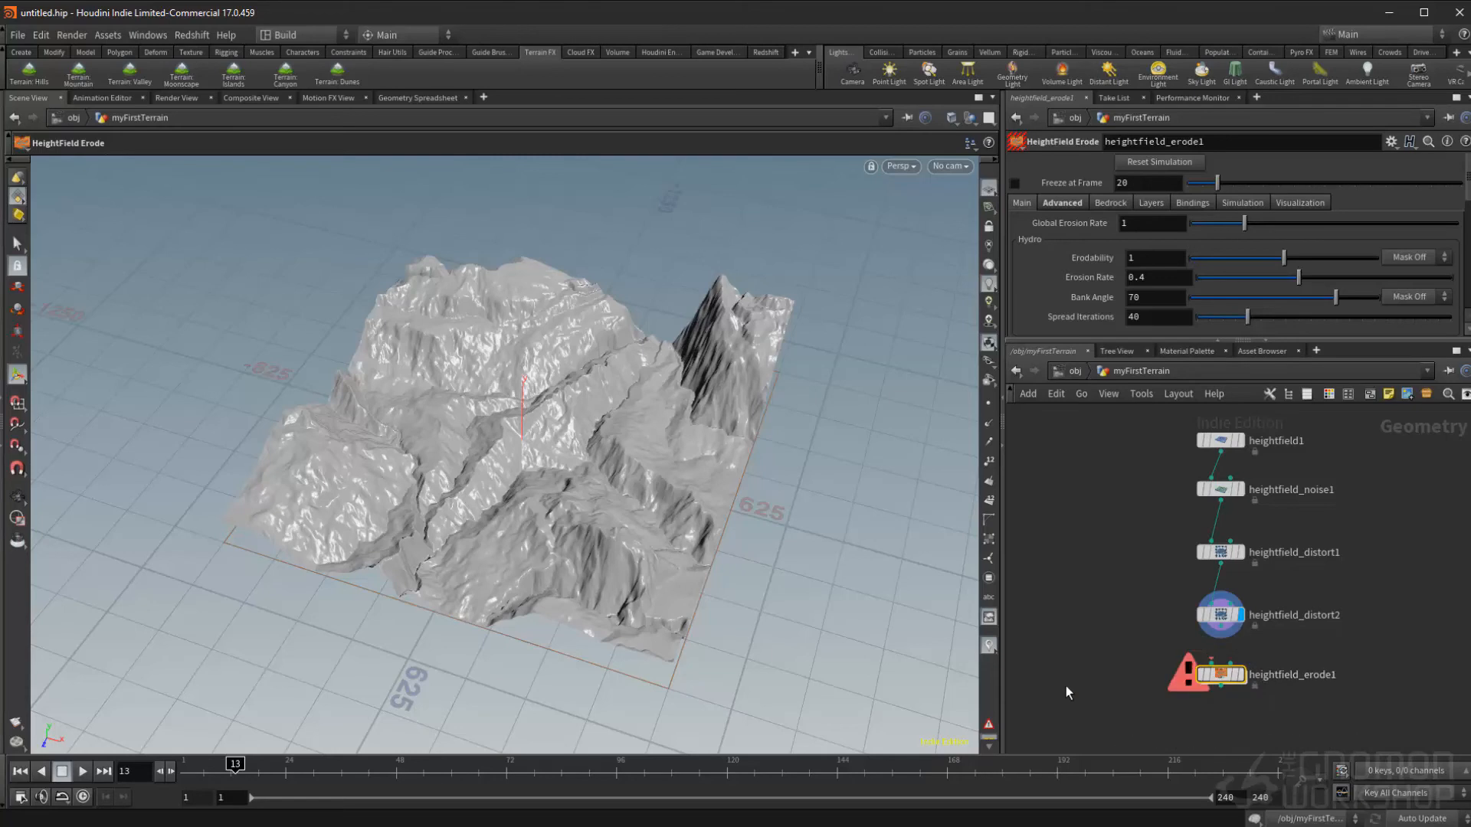
Return the timeline to frame 1, wire heightfield_distort2 into the erode node and display its result.
drag(720, 786, 836, 786)
click(1210, 661)
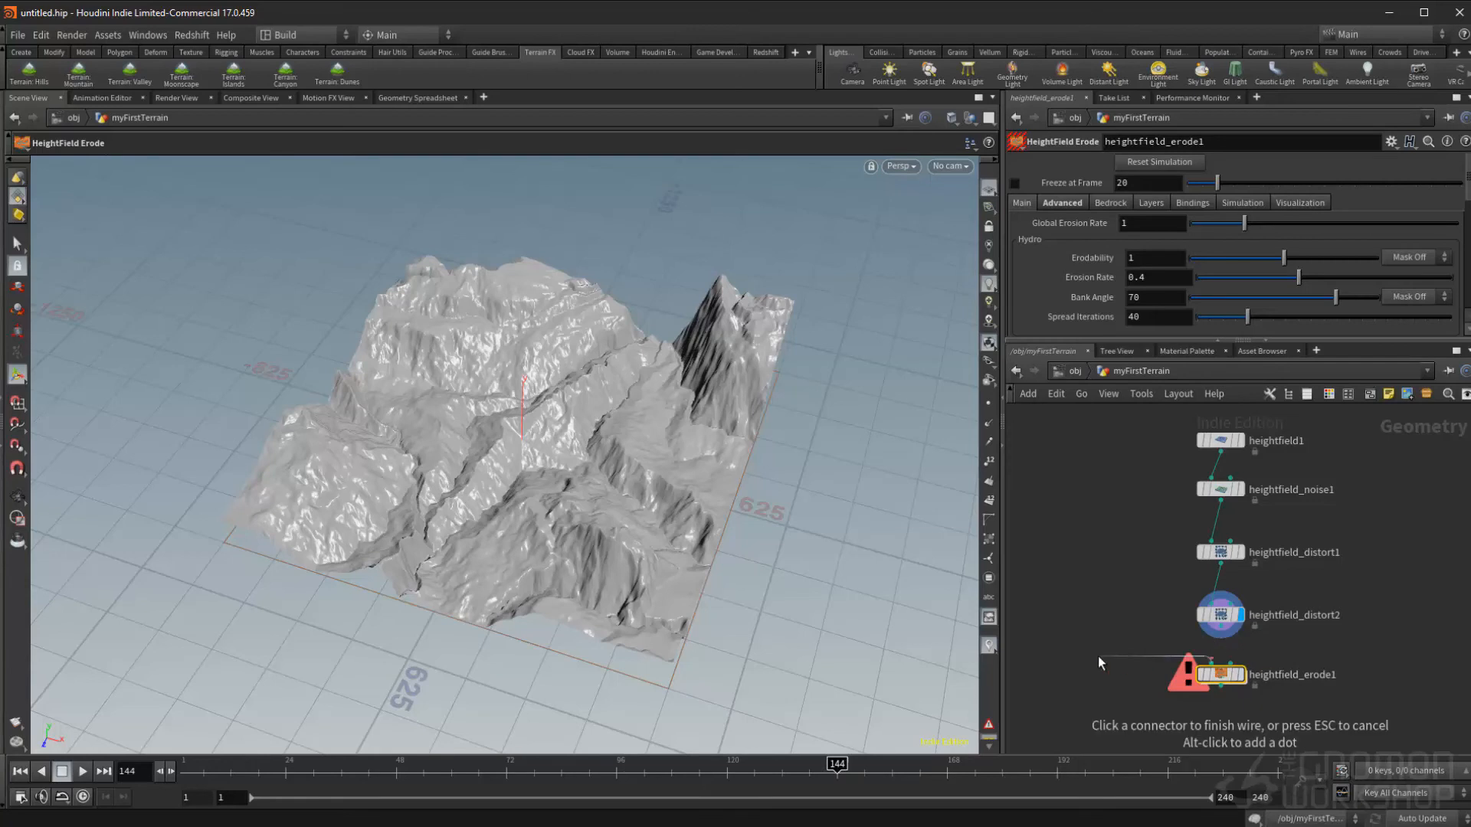
key(Escape)
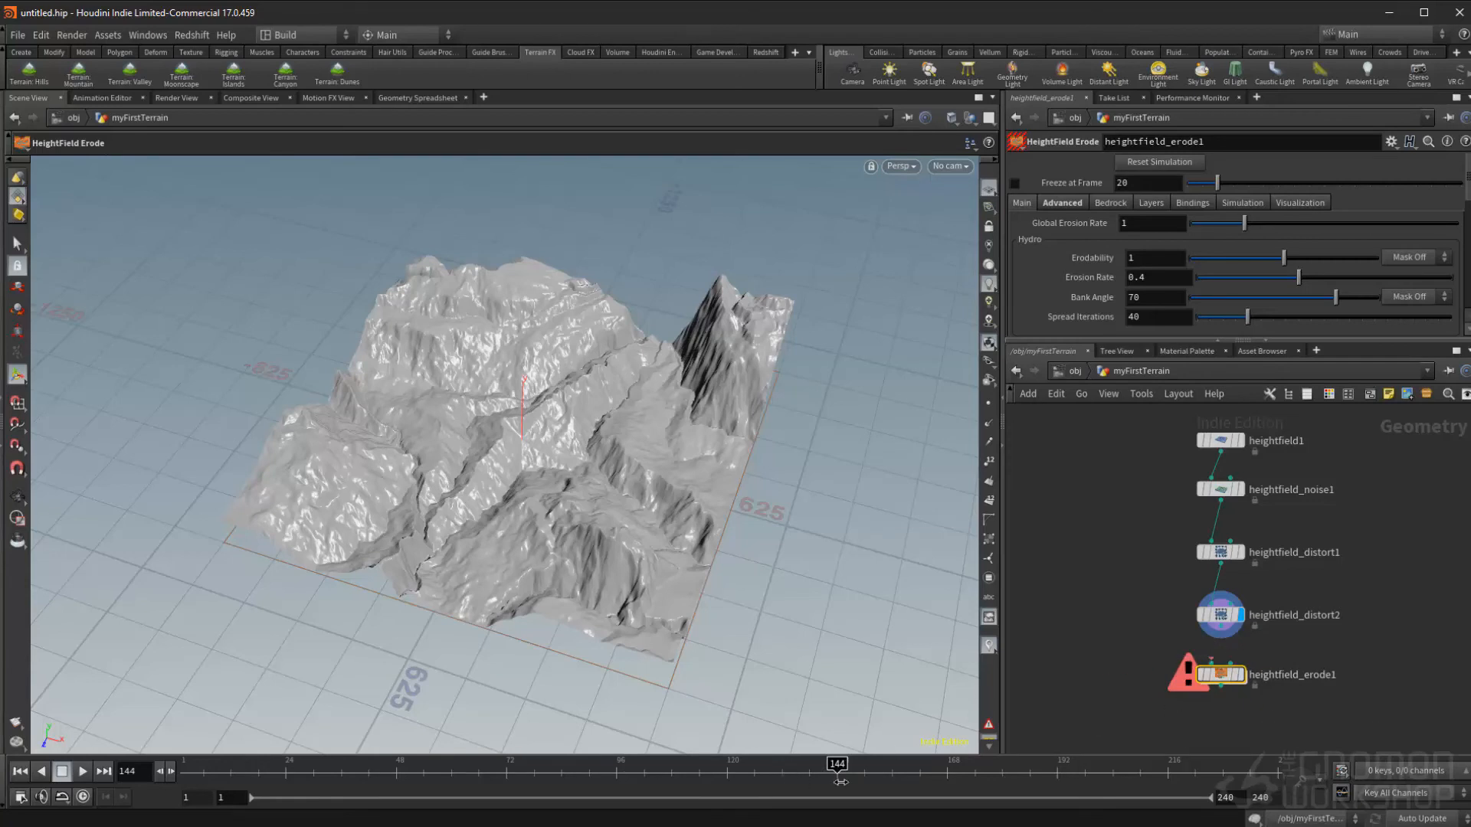
click(20, 772)
click(1212, 661)
key(Escape)
click(1242, 676)
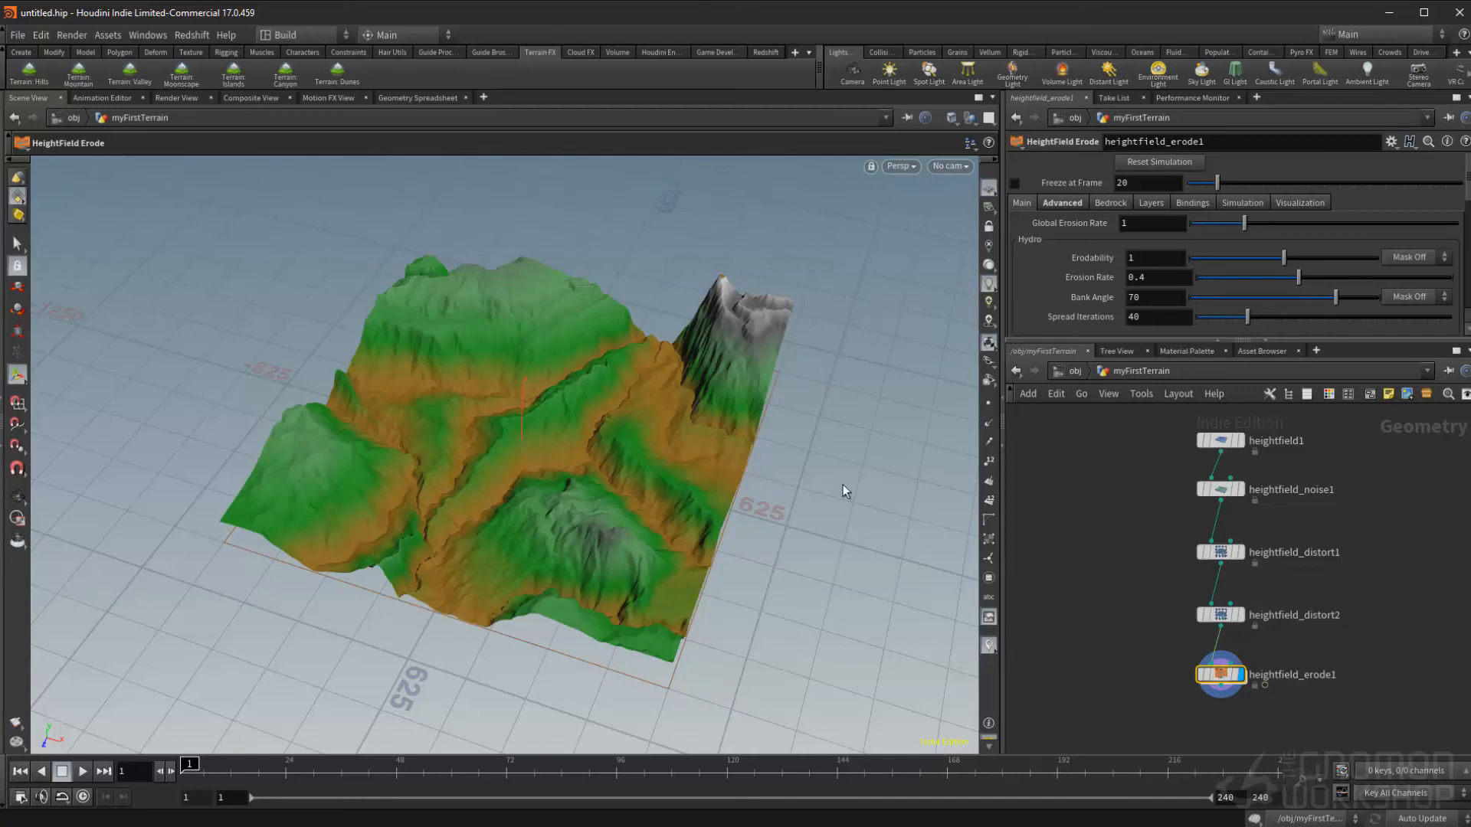
Compare the erode node's Visualize option on and off, leave it on, and compute the elevation range.
key(Escape)
drag(604, 420, 651, 365)
key(Return)
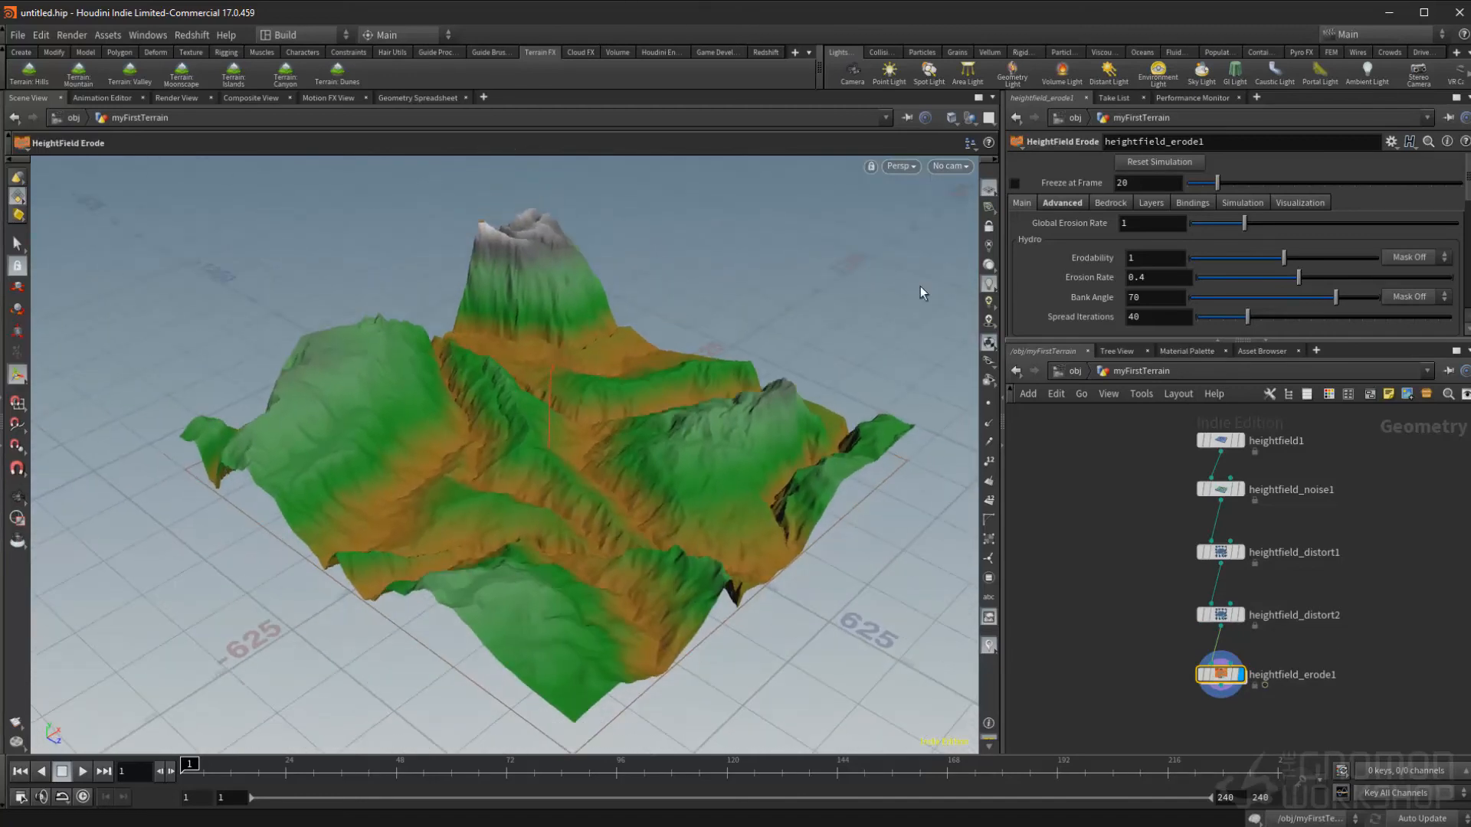
click(1301, 203)
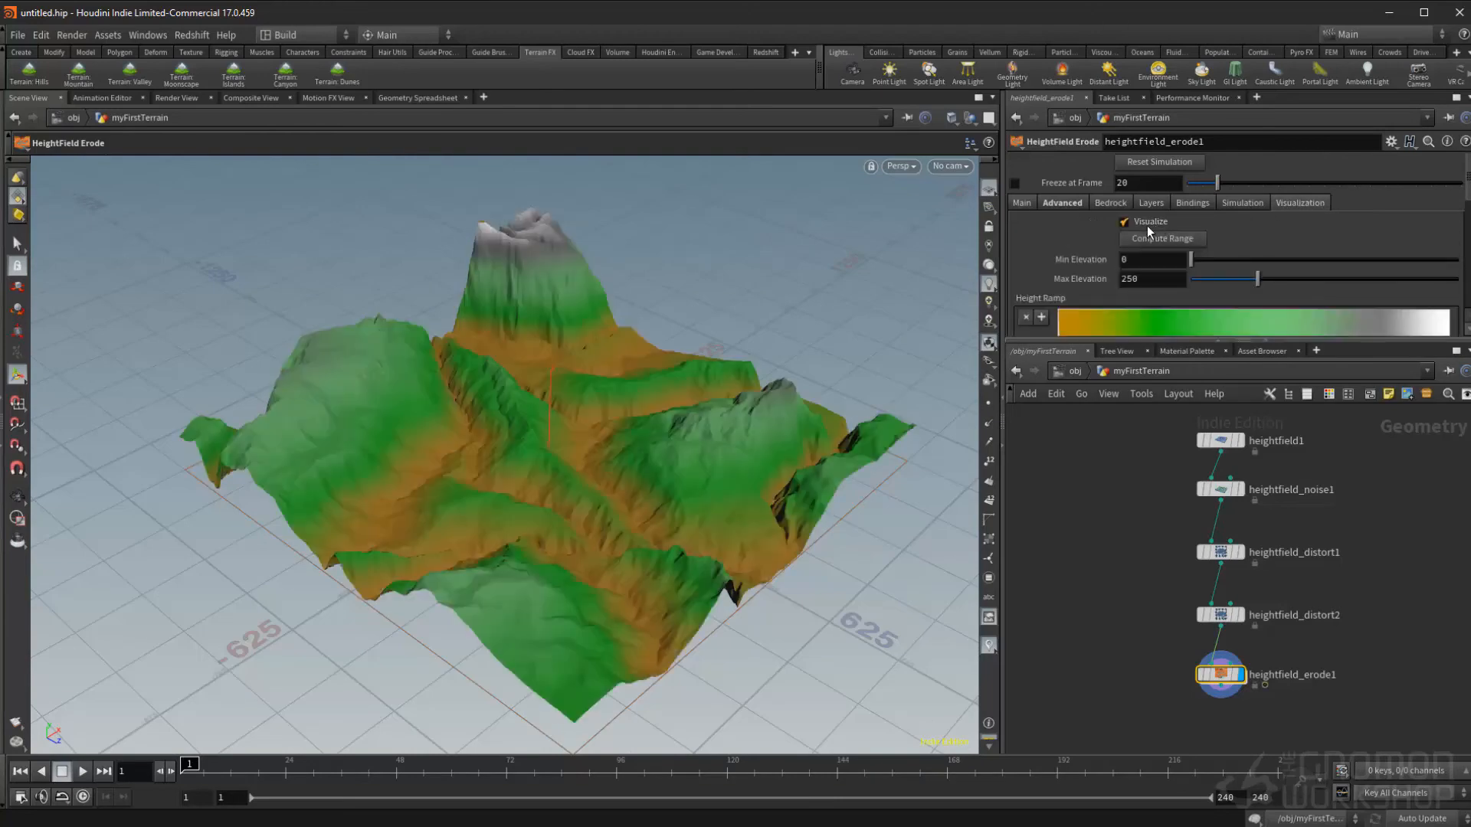
click(1148, 222)
click(1156, 222)
click(1155, 224)
click(1156, 224)
click(1151, 240)
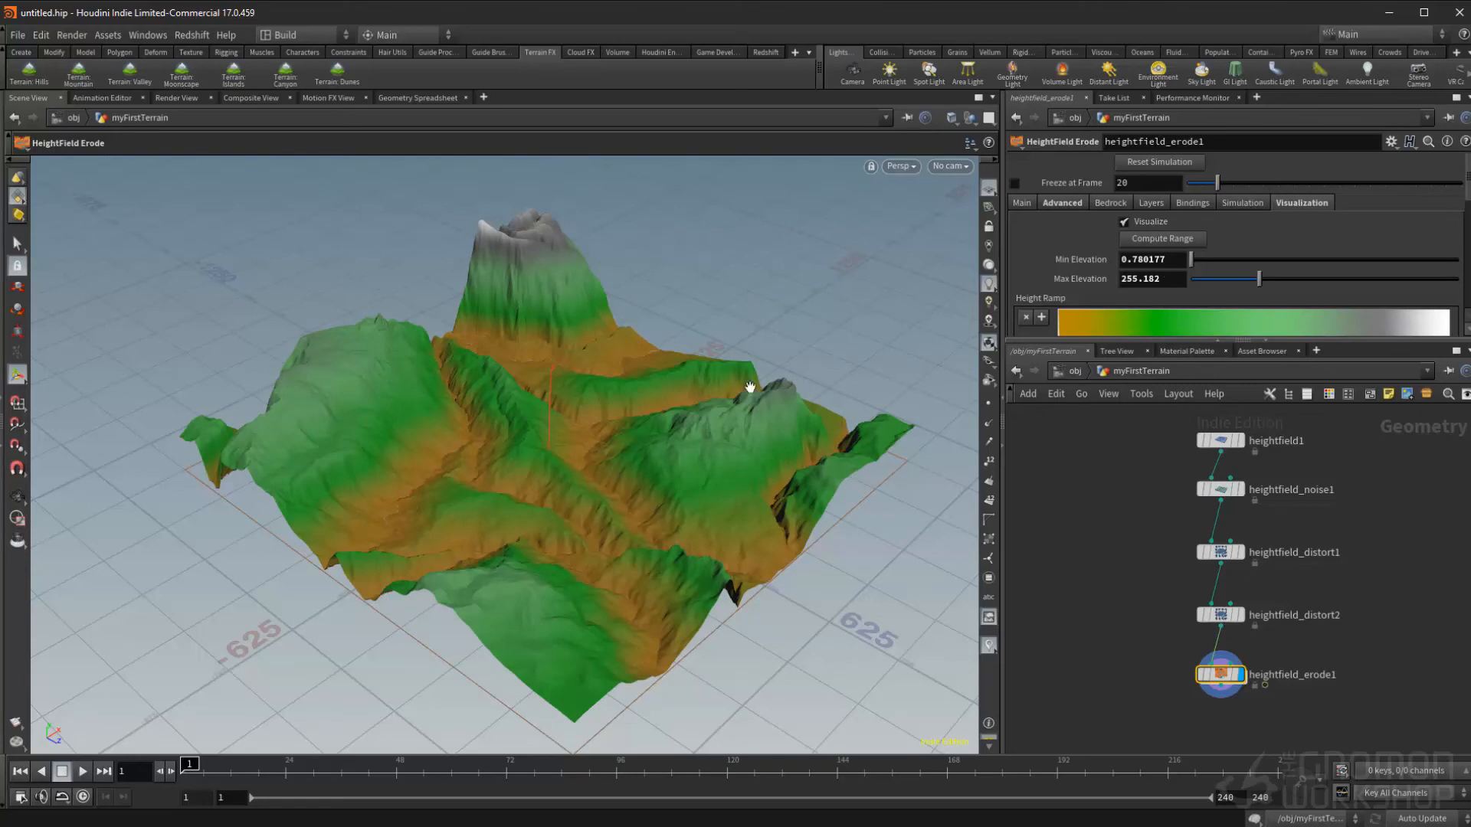
alt+drag(751, 392, 801, 366)
Enlarge the parameter area, try moving the Height Ramp's colour points, and undo the ramp change.
drag(1344, 341, 1339, 433)
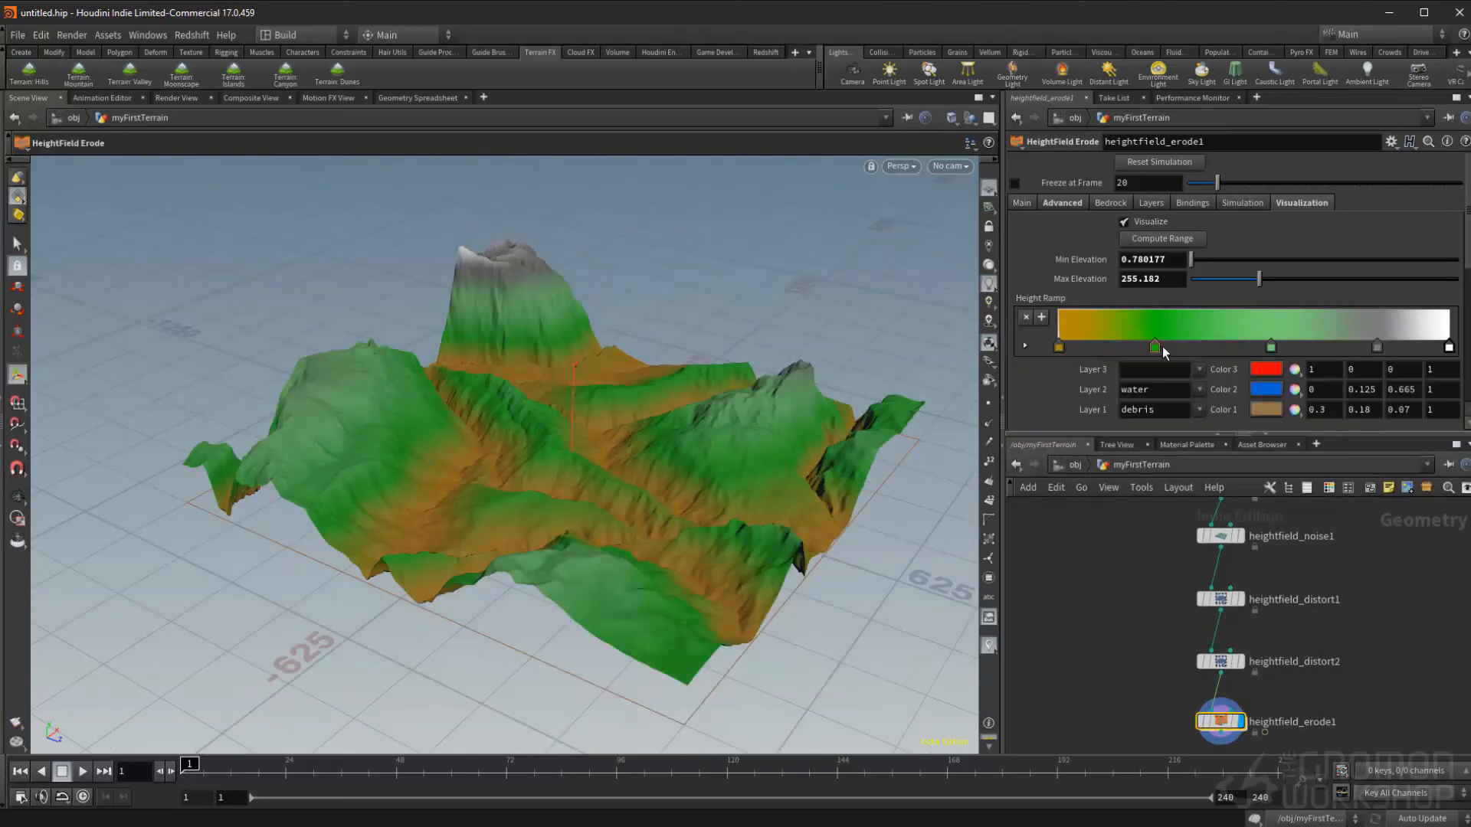
drag(1079, 344, 1130, 337)
drag(1271, 346, 1179, 349)
key(ctrl+z)
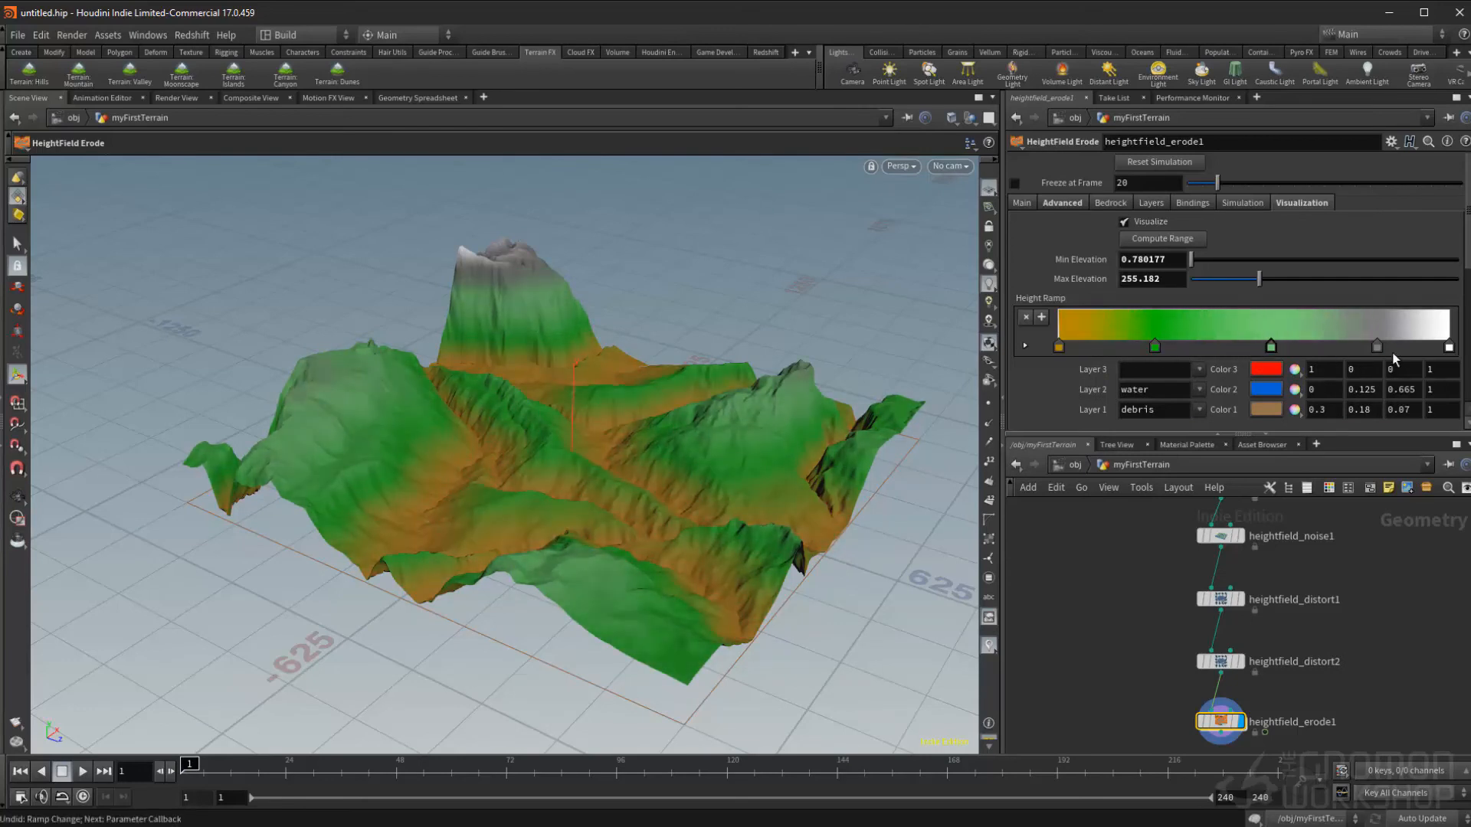
click(1377, 348)
click(1449, 347)
mouse_move(1352, 435)
mouse_down()
mouse_move(1342, 478)
mouse_move(1351, 443)
mouse_up()
middle_drag(1331, 621, 1330, 595)
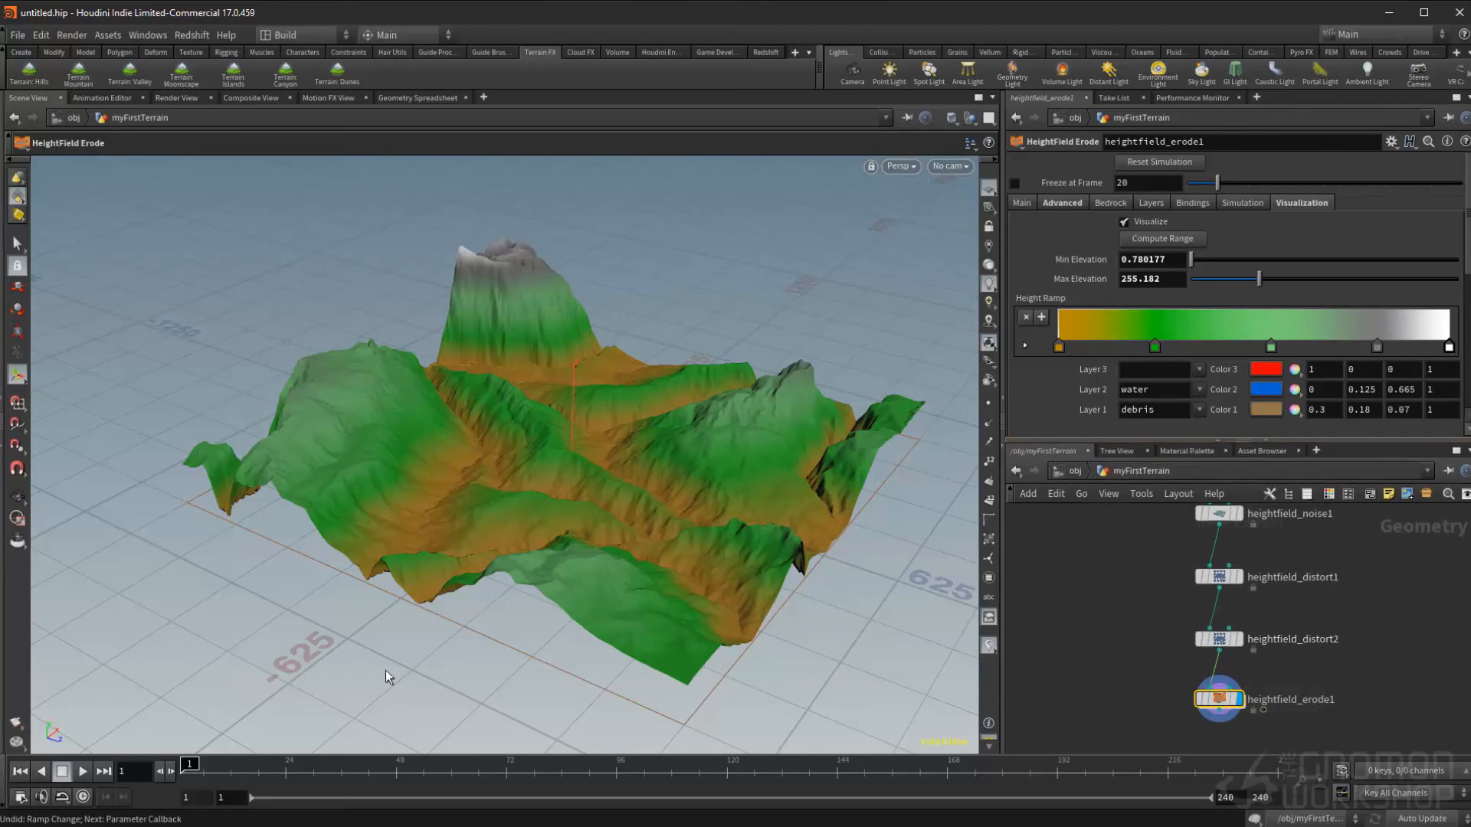
Play the erosion simulation from frame 1 to frame 21, and save the scene as "2 Basics - Heightfields.hiplc".
click(84, 773)
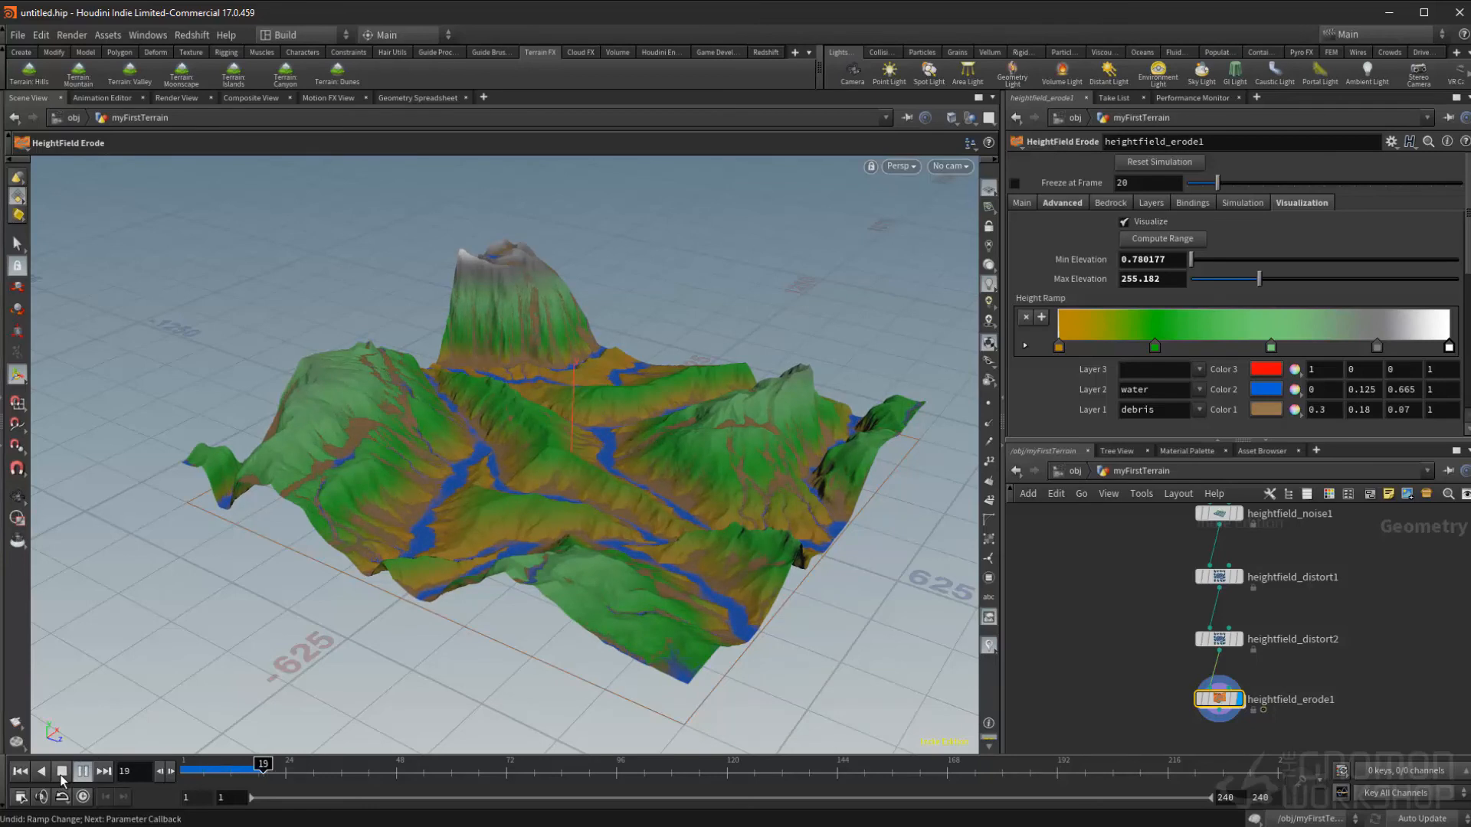
click(82, 772)
alt+drag(743, 353, 720, 480)
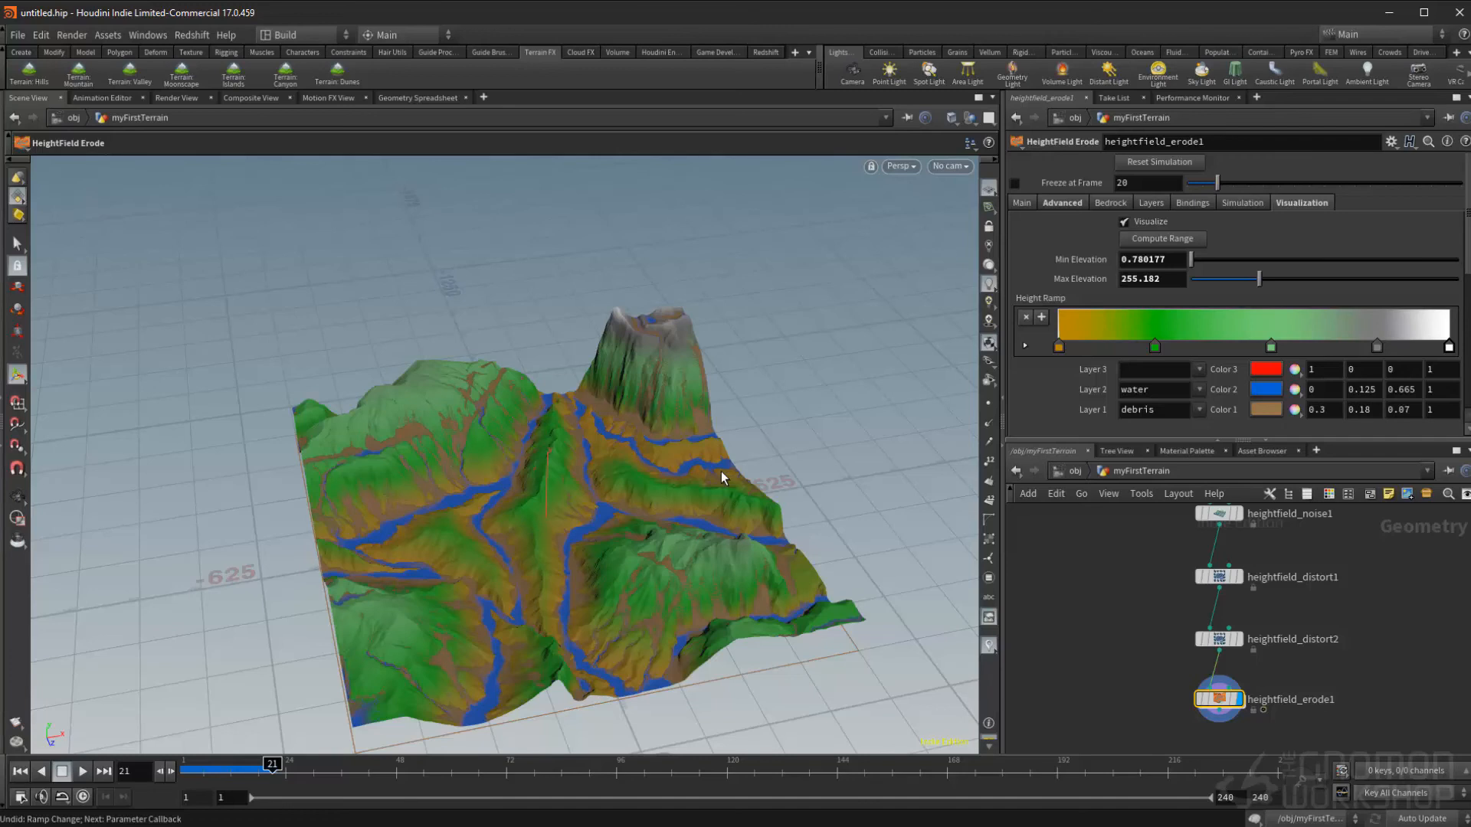
key(ctrl+s)
Add a ROP Geometry Output node to the network below heightfield_erode1.
middle_drag(1104, 659, 1081, 558)
middle_drag(1110, 620, 1074, 586)
click(1204, 614)
key(Tab)
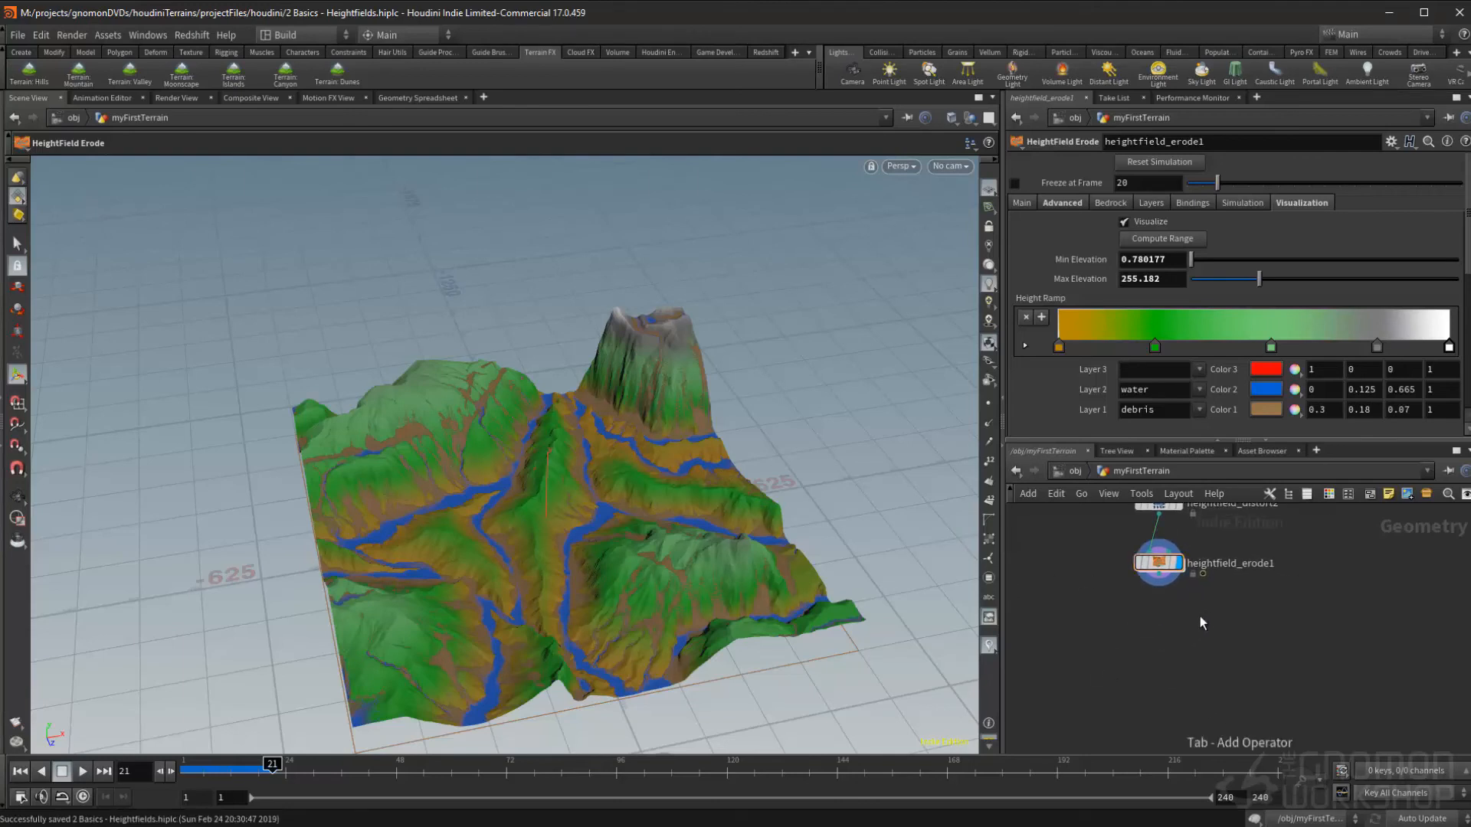
text(rop)
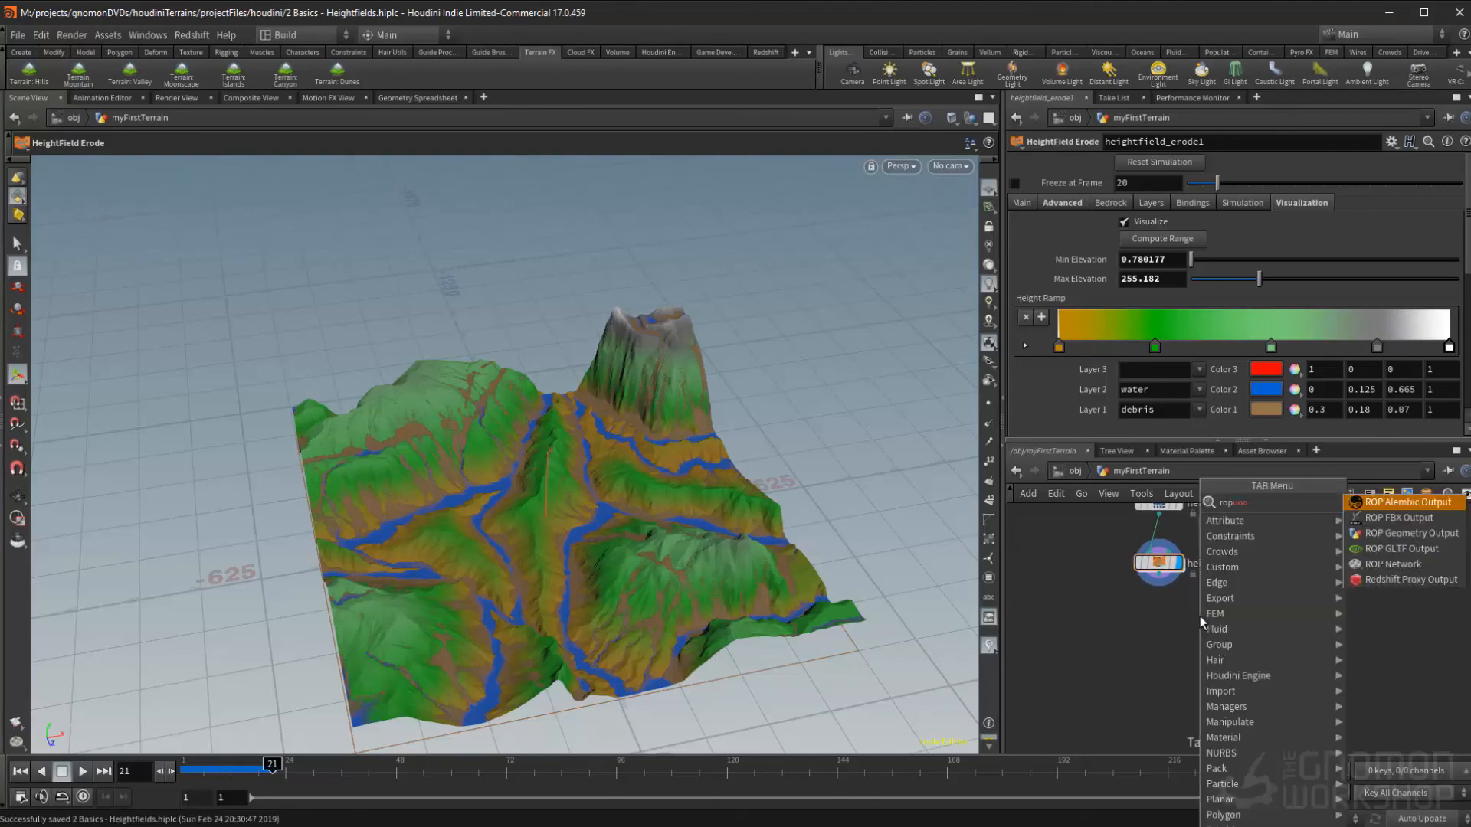
key(Down)
key(Down)
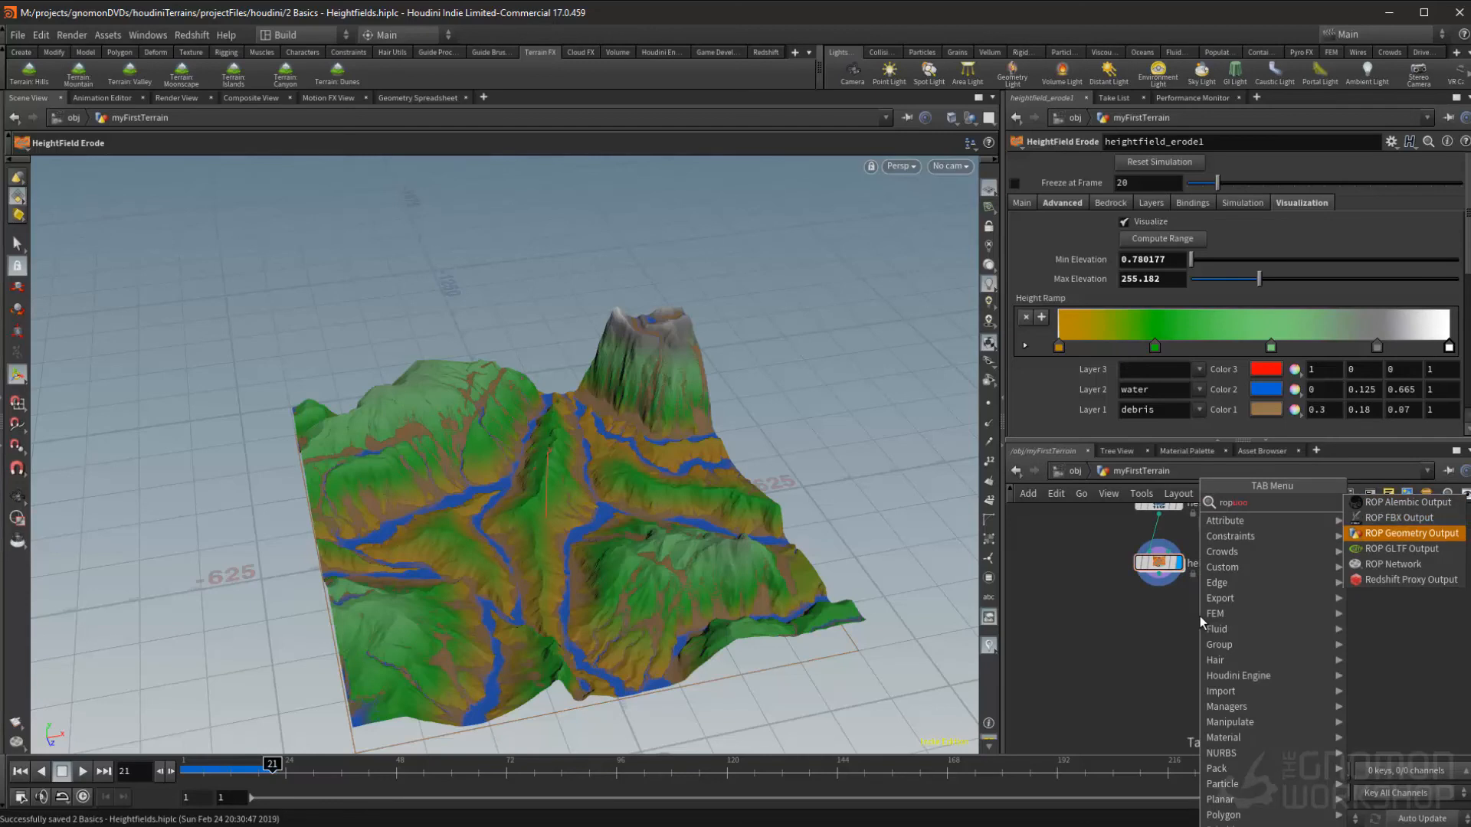
key(Return)
key(Return)
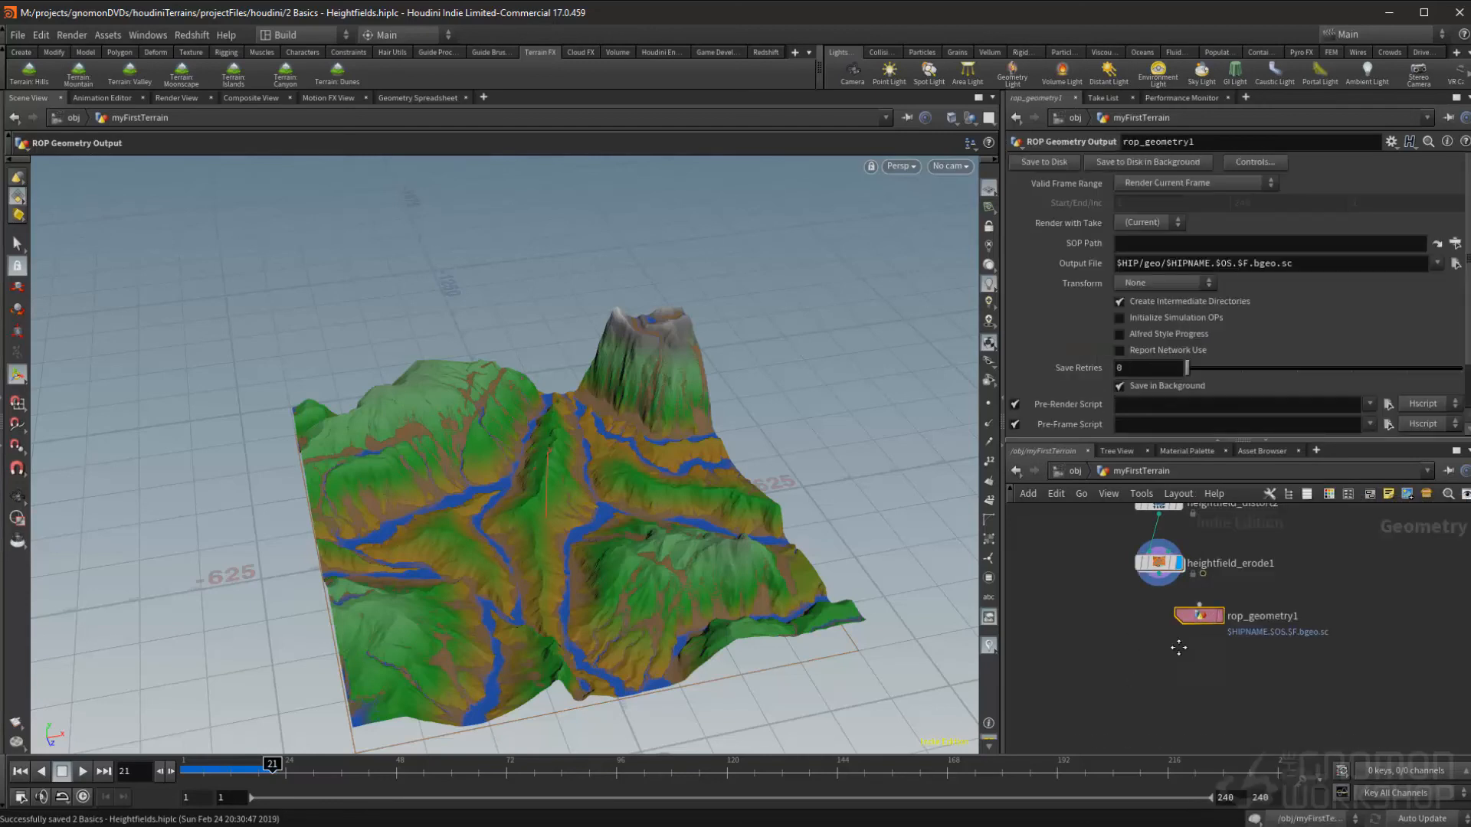
Align the geometry output node under heightfield_erode1 and wire the erode output into it.
middle_drag(1156, 643, 1204, 660)
scroll(1245, 640, up, 1)
drag(1245, 641, 1194, 651)
click(1198, 582)
click(1179, 624)
Rename the geometry output node as myFirstTerrain and save its geometry to disk.
double_click(1240, 644)
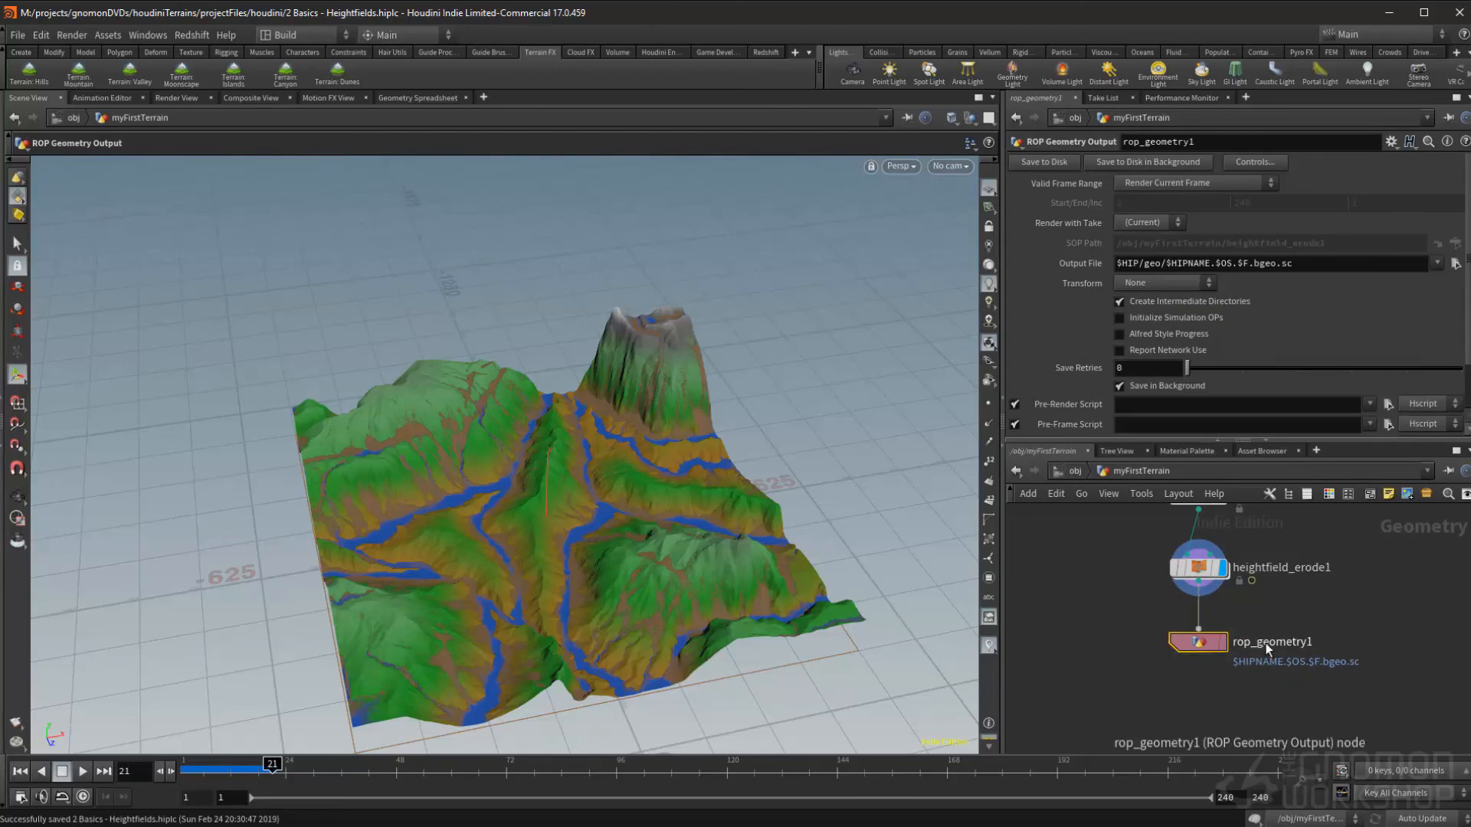
text(my)
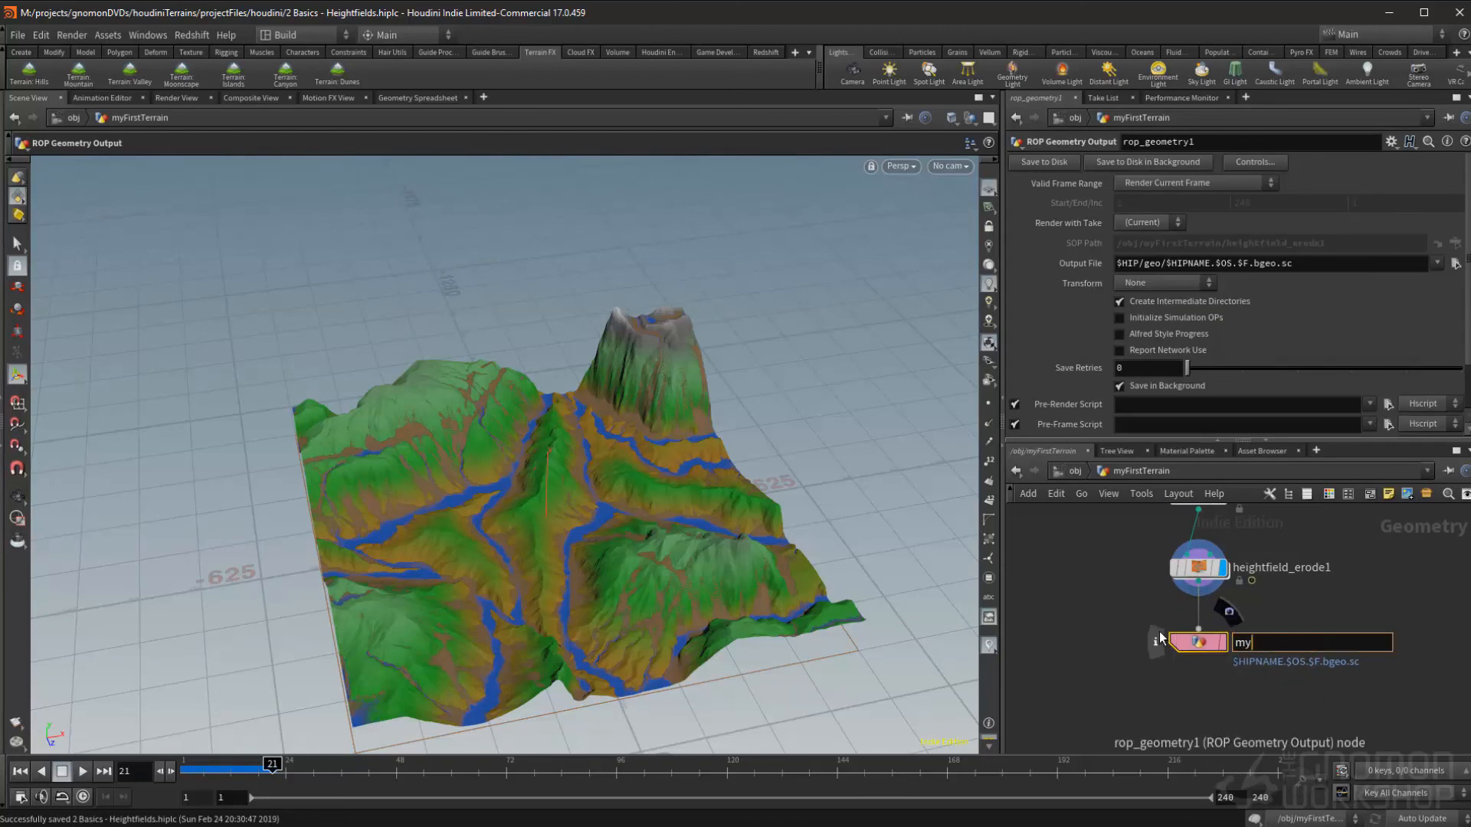
text(FirstTerrain)
key(Return)
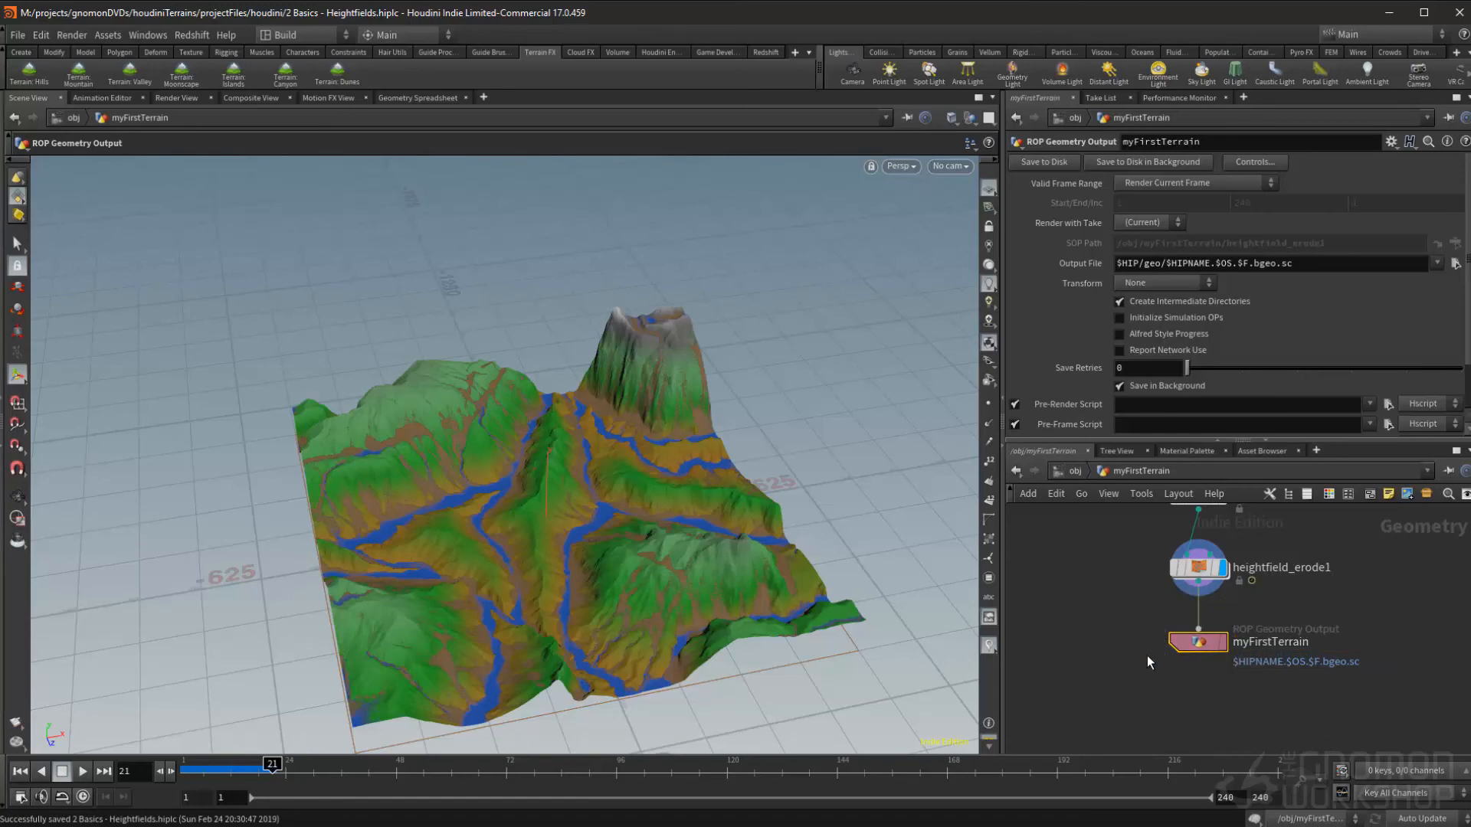
click(1060, 161)
Examine the file name portion of the myFirstTerrain output node's Output File path.
middle_drag(1228, 676, 1217, 622)
click(1200, 639)
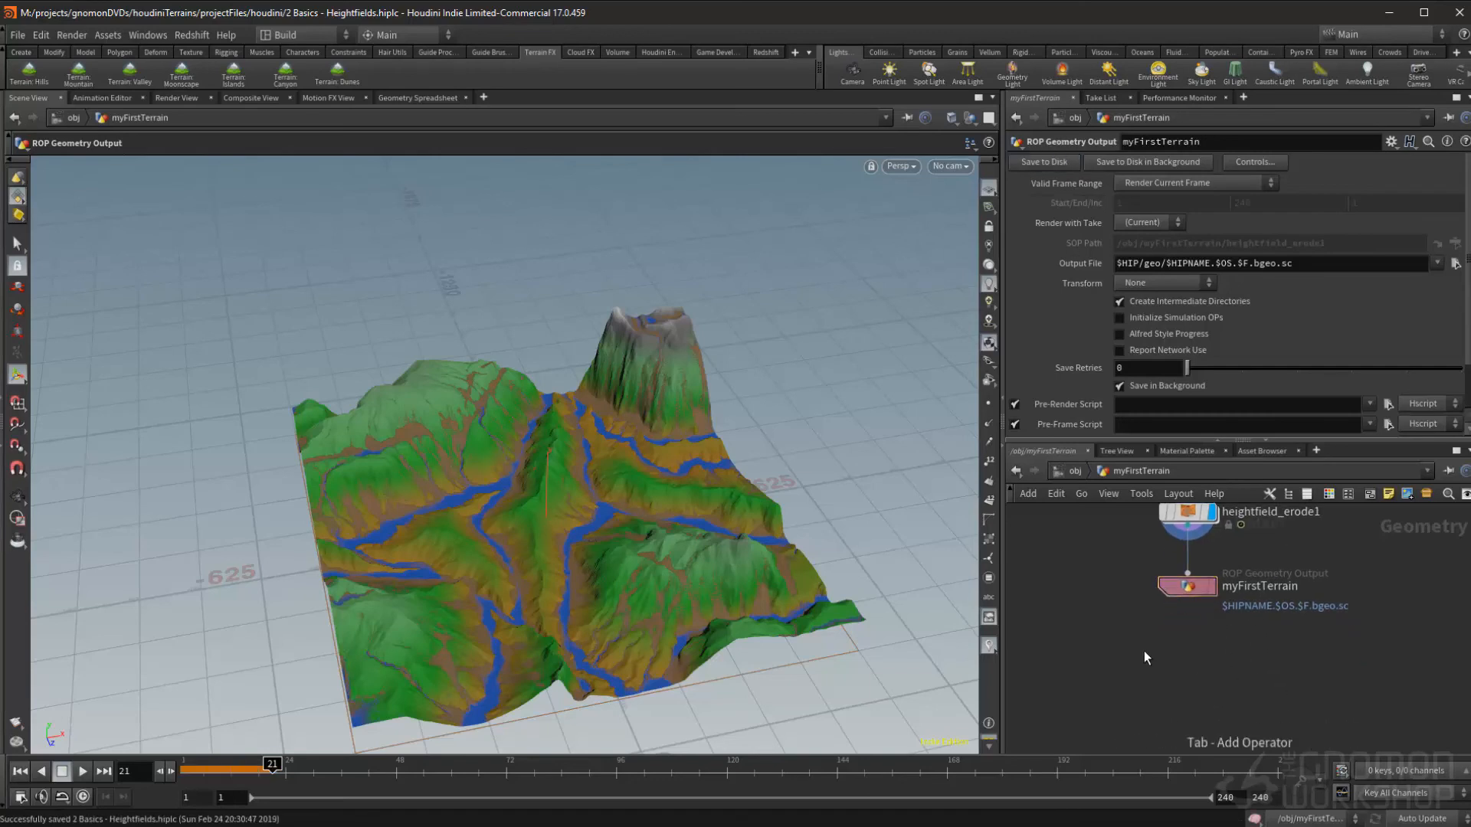
key(Tab)
click(1170, 588)
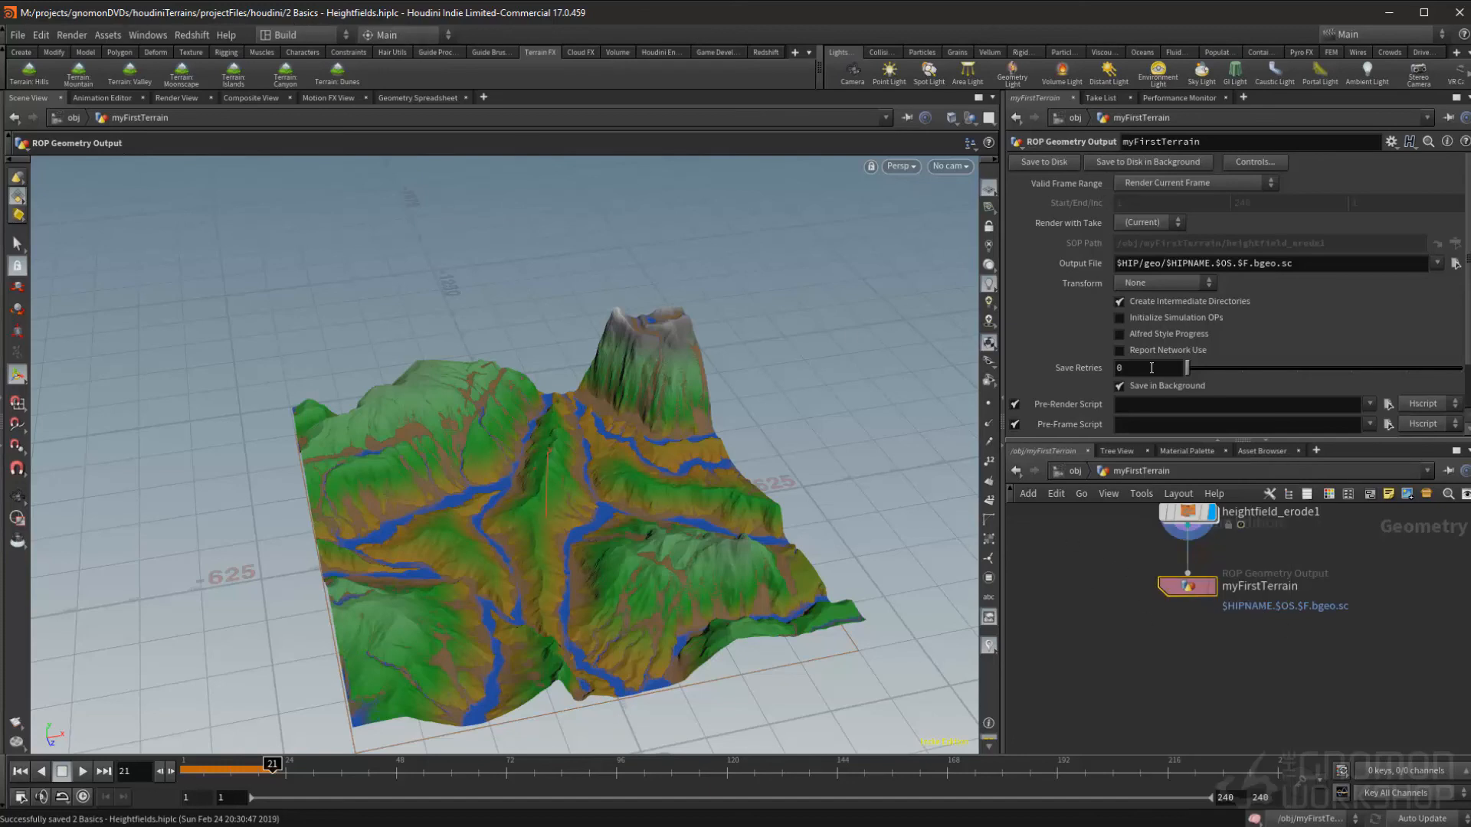
double_click(1144, 267)
drag(1143, 266, 1294, 266)
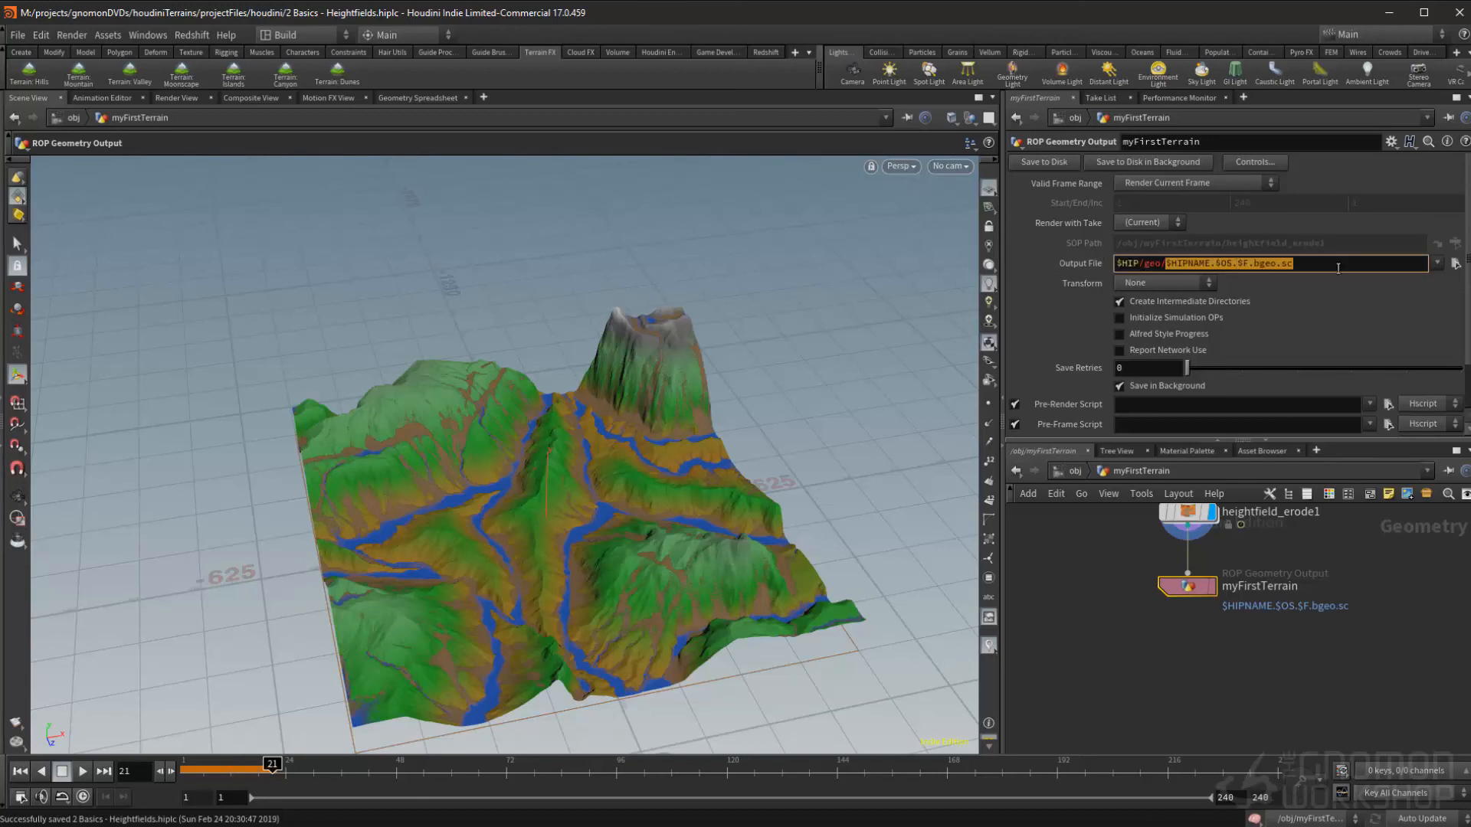
click(1179, 663)
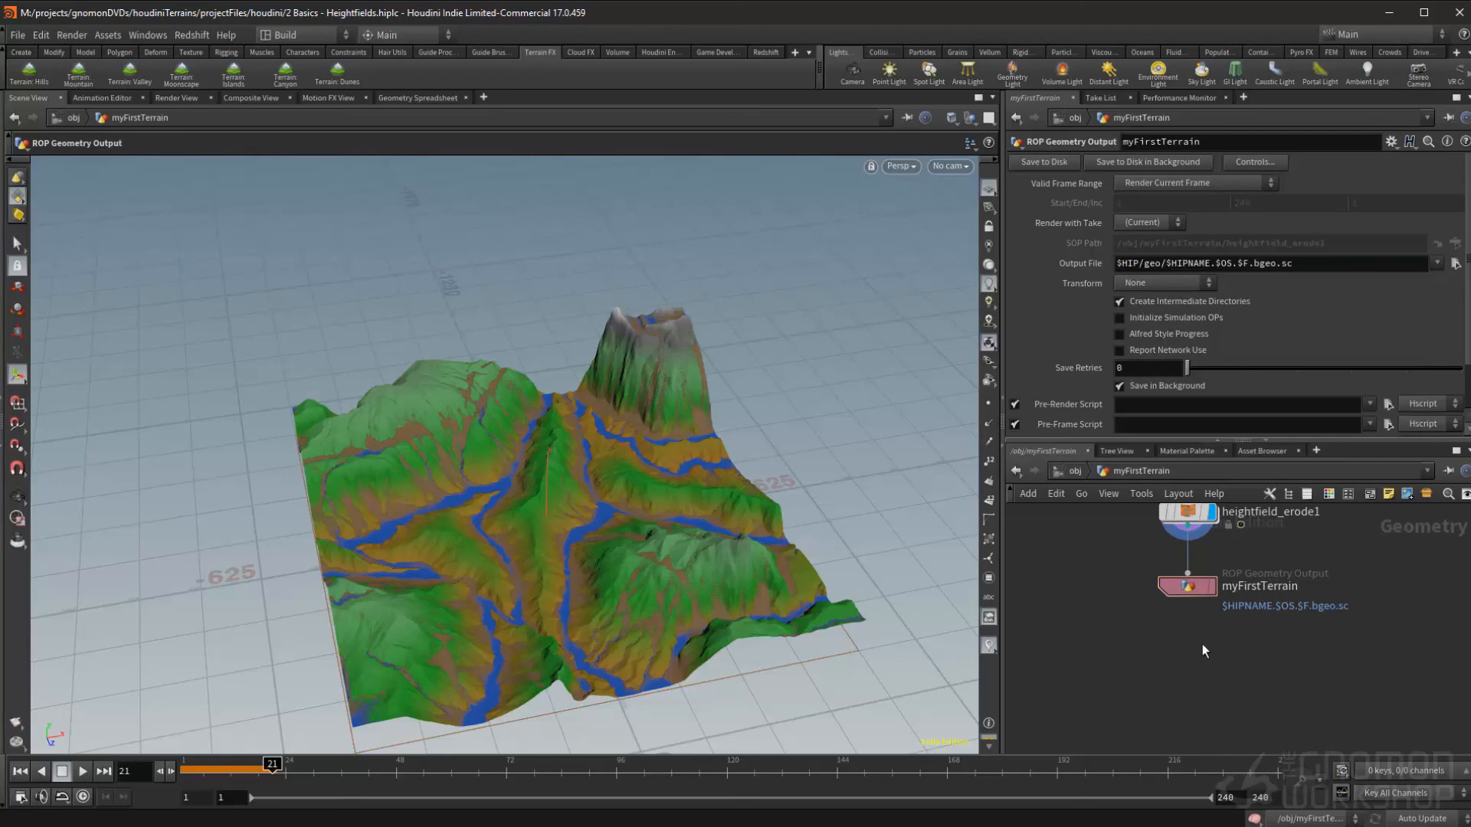
Add a File node directly below the myFirstTerrain output node.
key(Tab)
text(file)
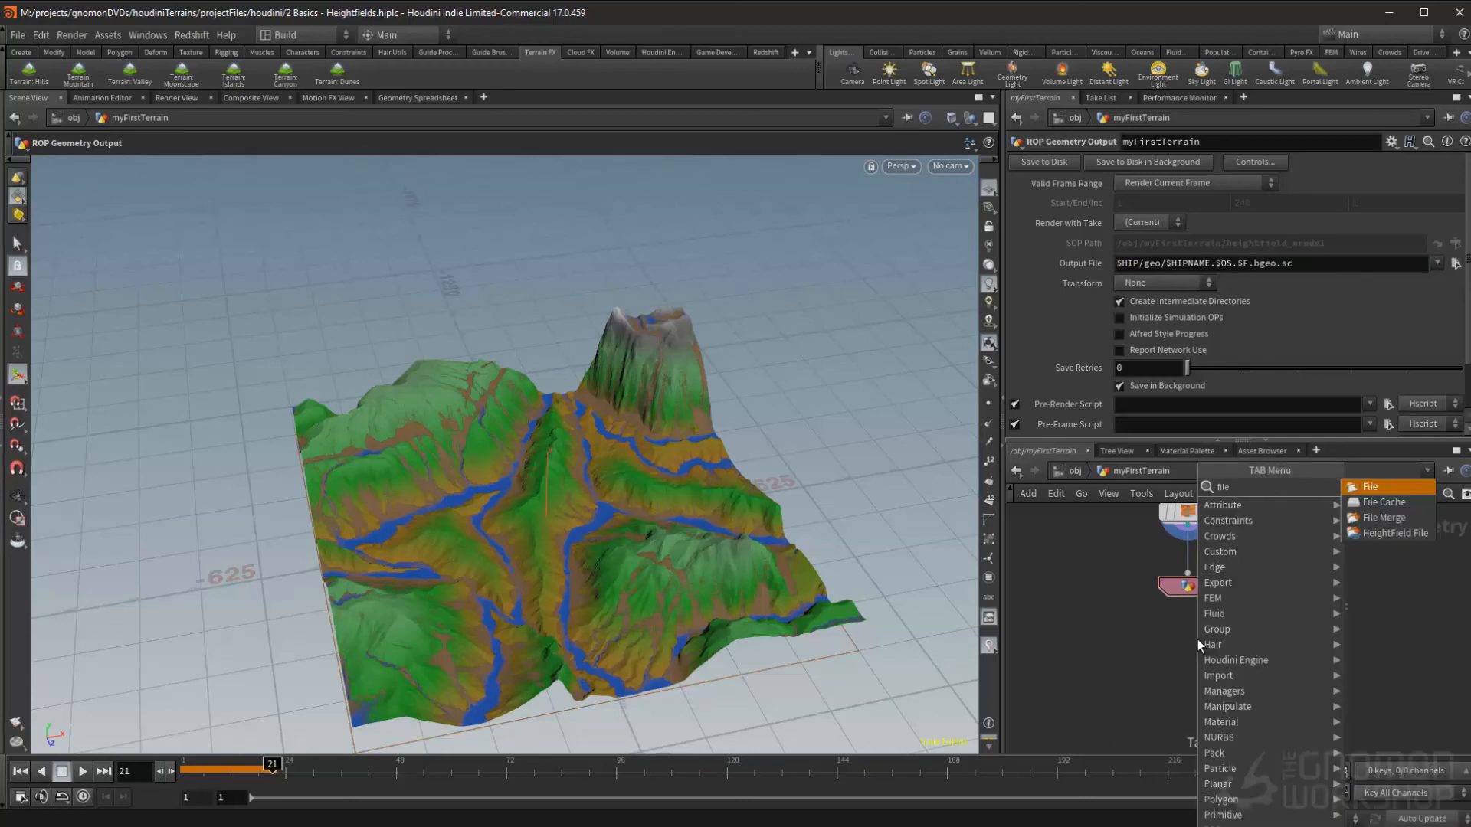
key(Return)
click(1197, 655)
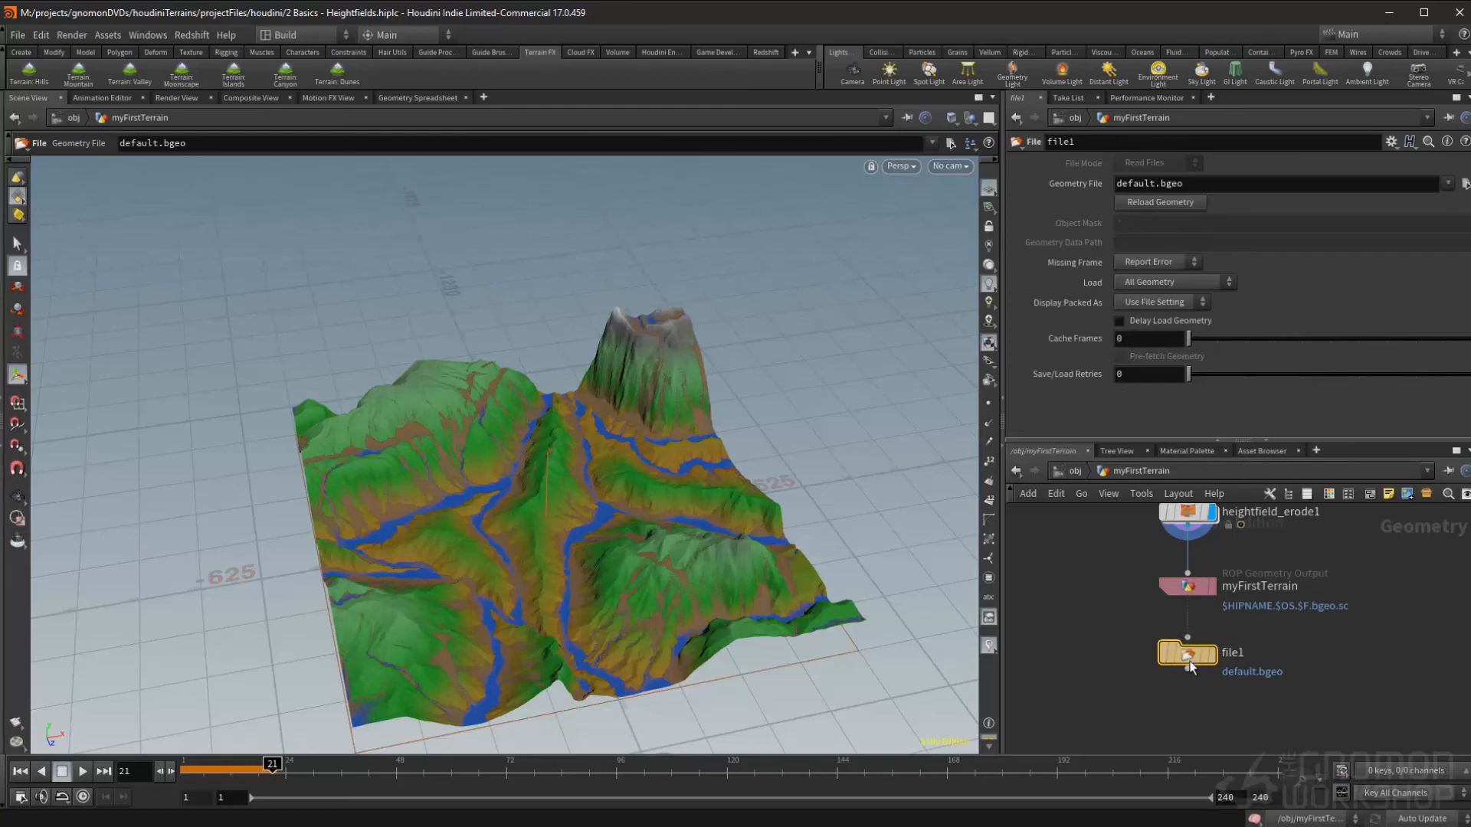
Load "2 Basics - Heightfields.myFirstTerrain.21.bgeo.sc" from $HIP/geo into the File node and display it.
click(1464, 184)
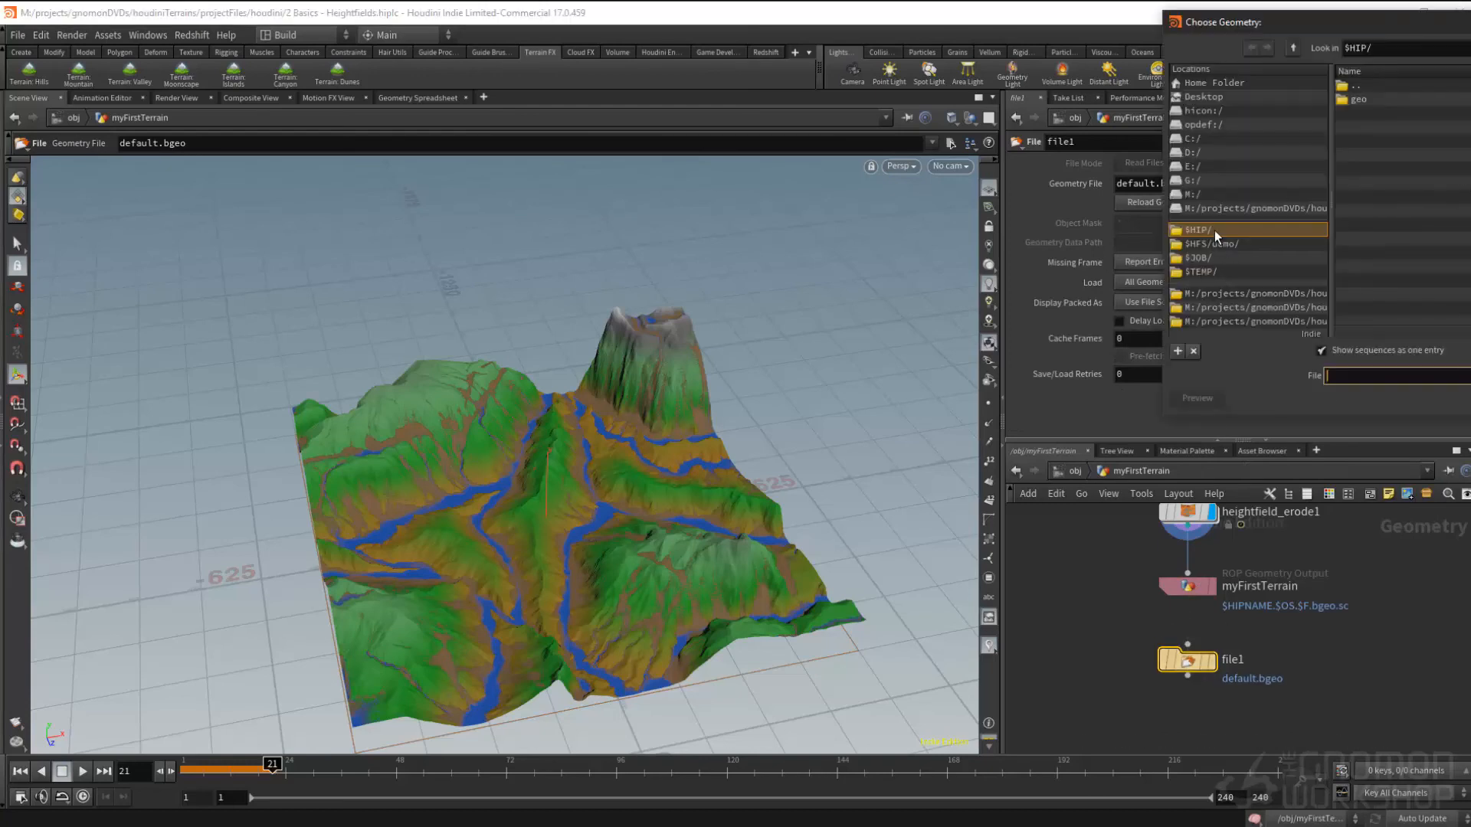
double_click(1354, 99)
drag(1235, 21, 765, 80)
click(941, 157)
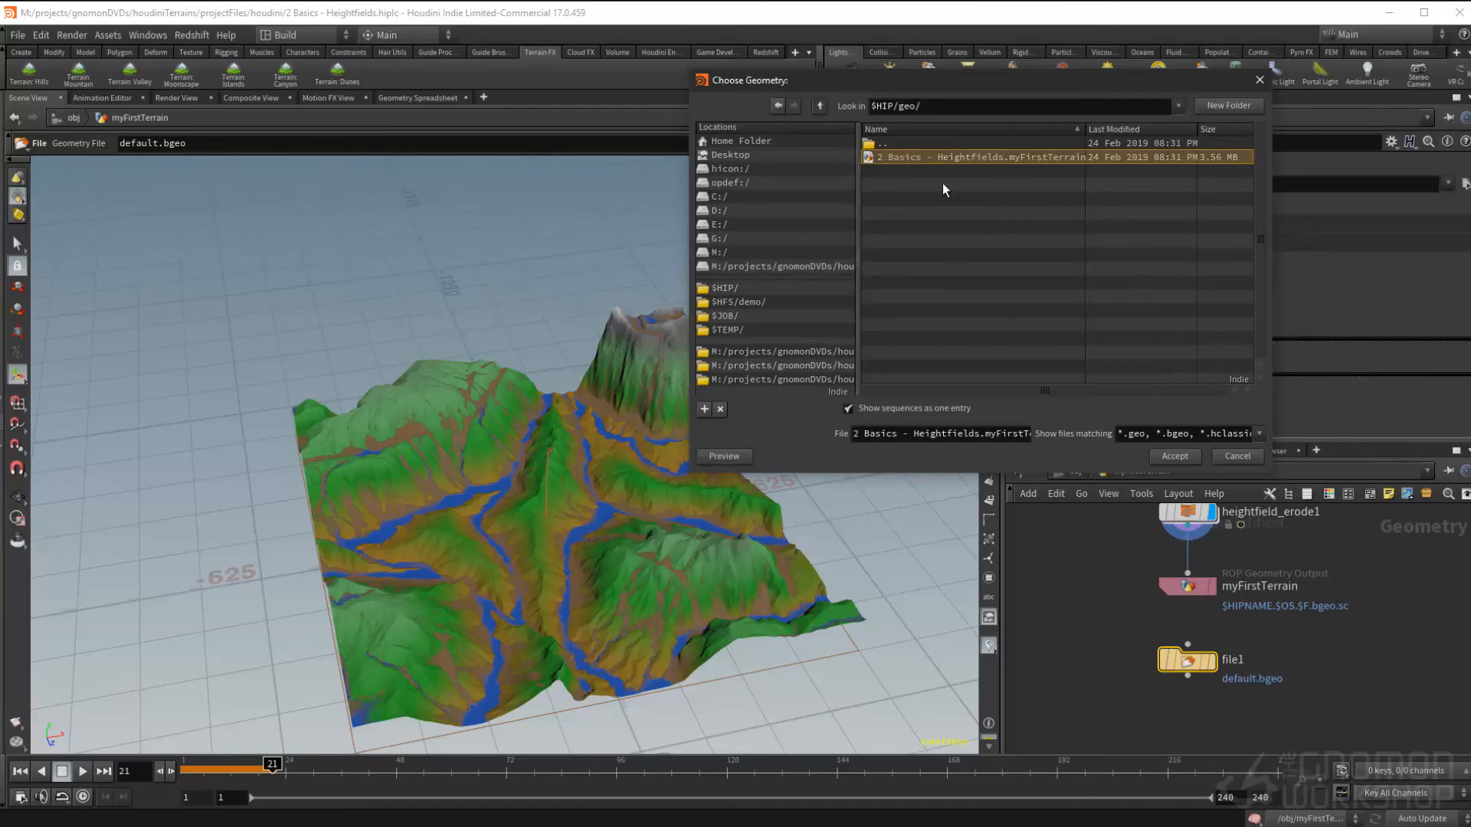
click(1181, 461)
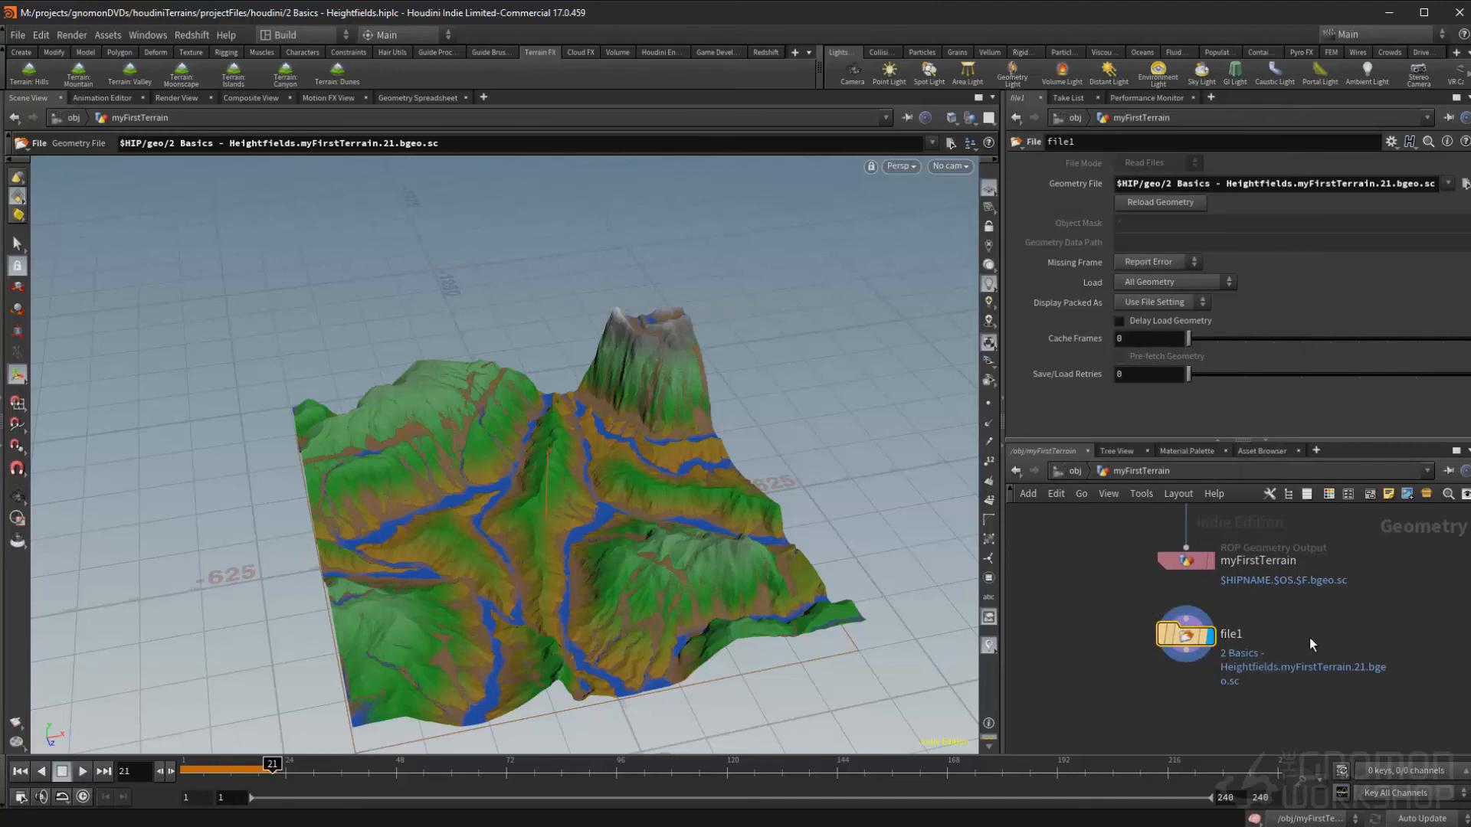
Scrub the timeline back to frame 1 and inspect the node chain above the File node.
mouse_move(389, 770)
mouse_down()
mouse_move(1025, 769)
mouse_move(184, 768)
mouse_up()
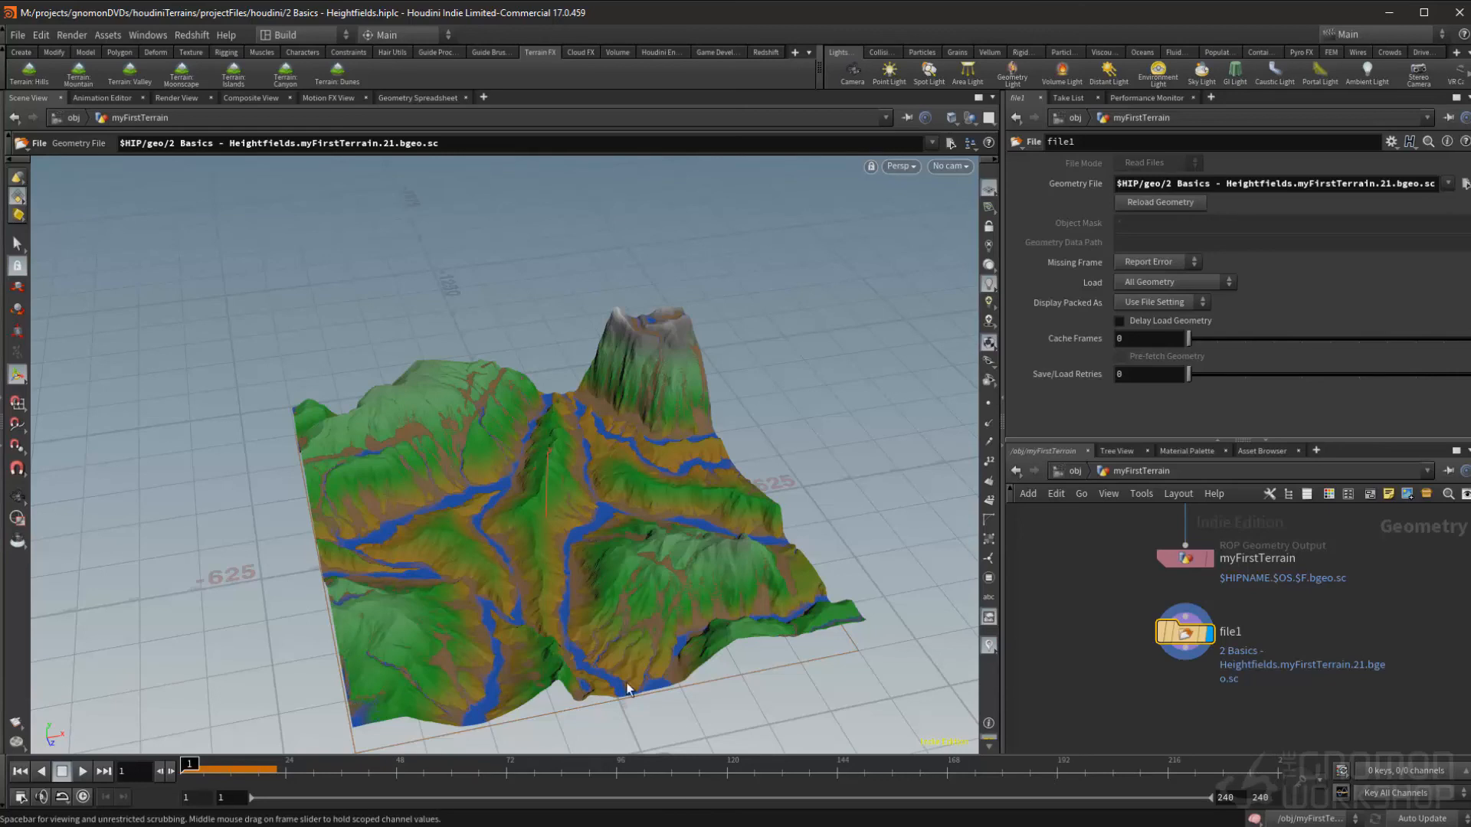
scroll(1300, 579, down, 3)
middle_drag(1305, 529, 1256, 602)
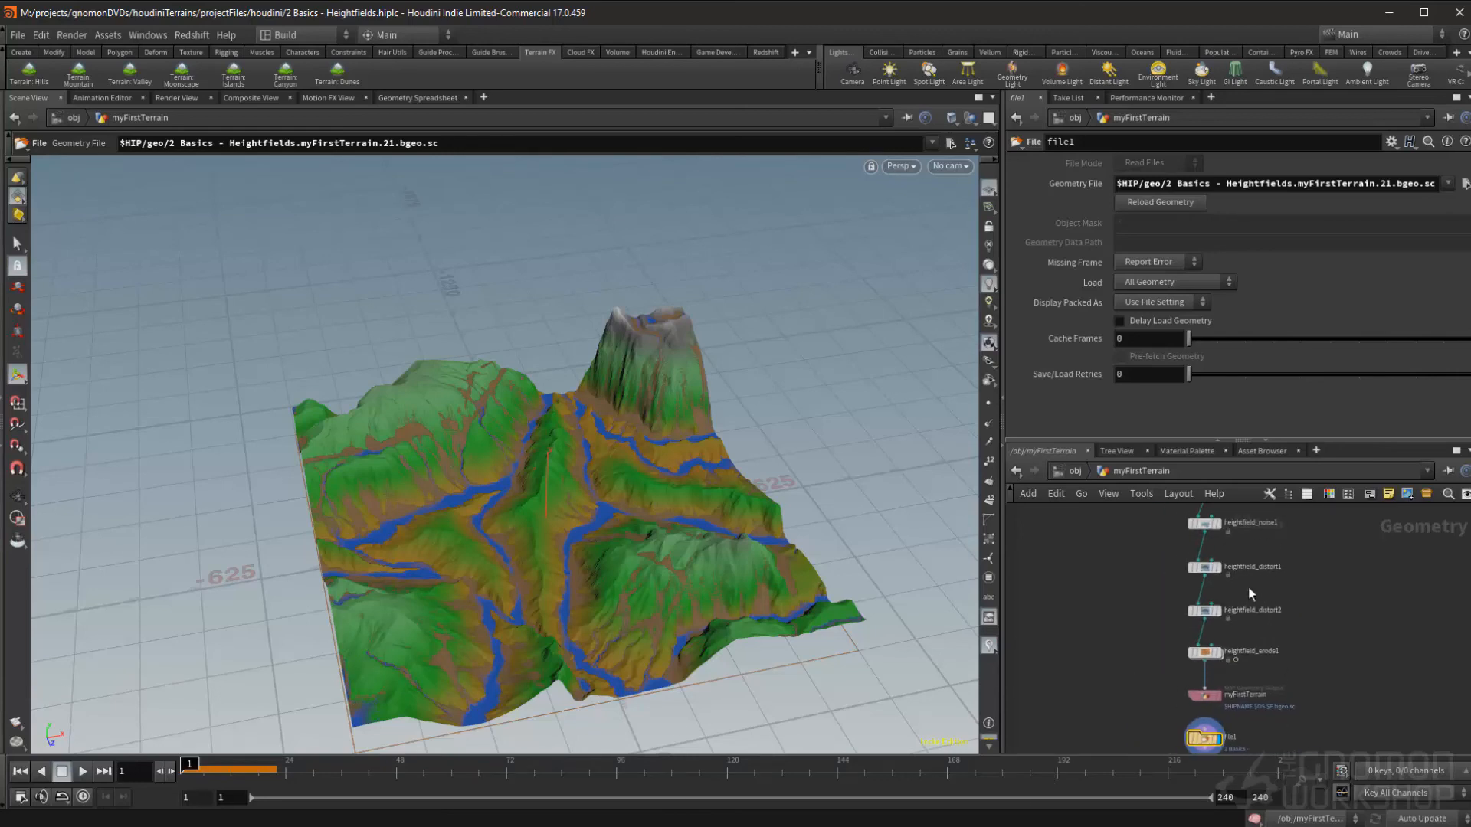
middle_drag(1273, 542, 1263, 580)
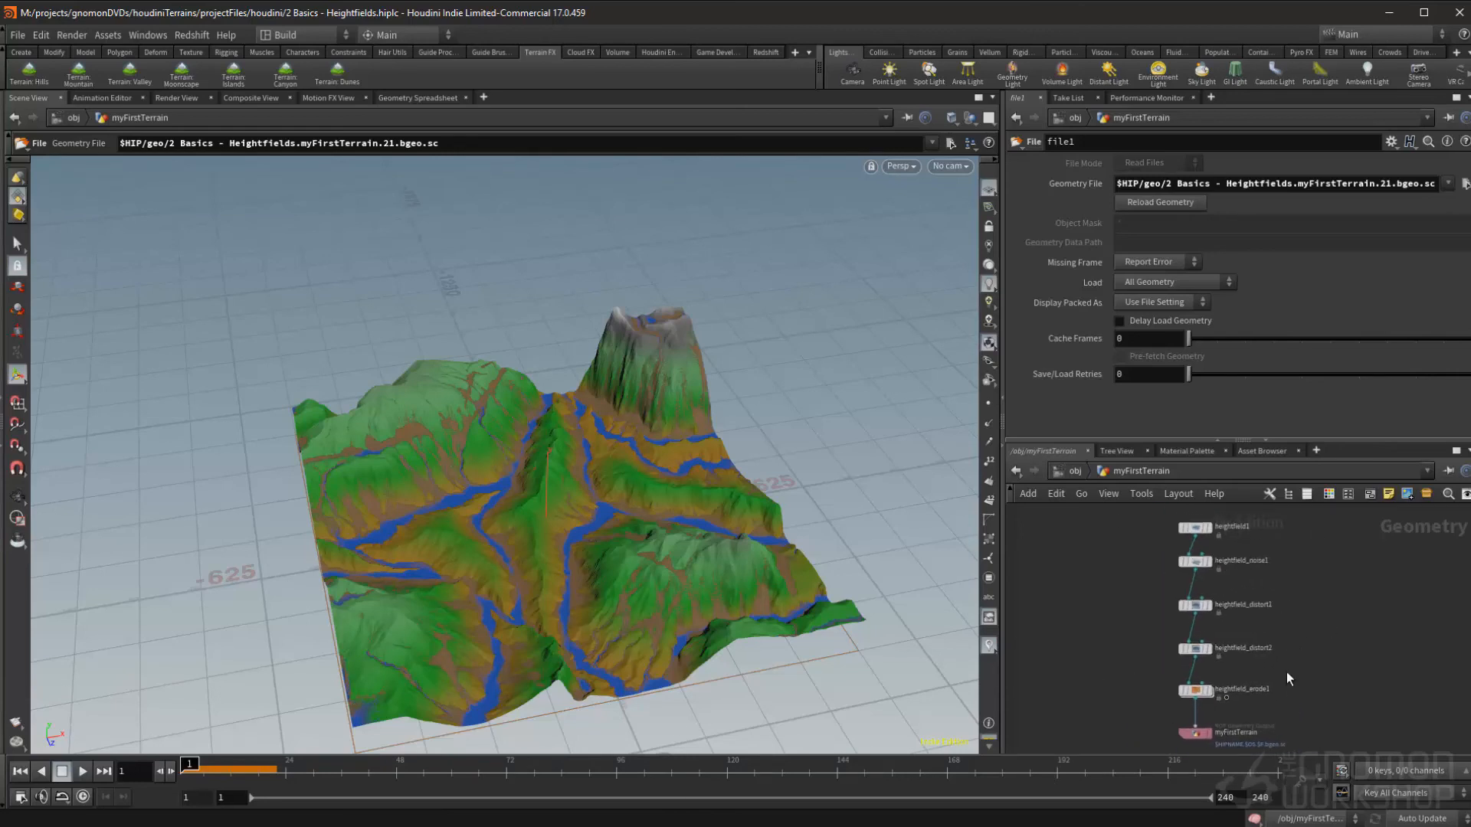
drag(1105, 693, 1248, 457)
middle_drag(1293, 697, 1291, 645)
click(1293, 651)
scroll(1291, 645, up, 3)
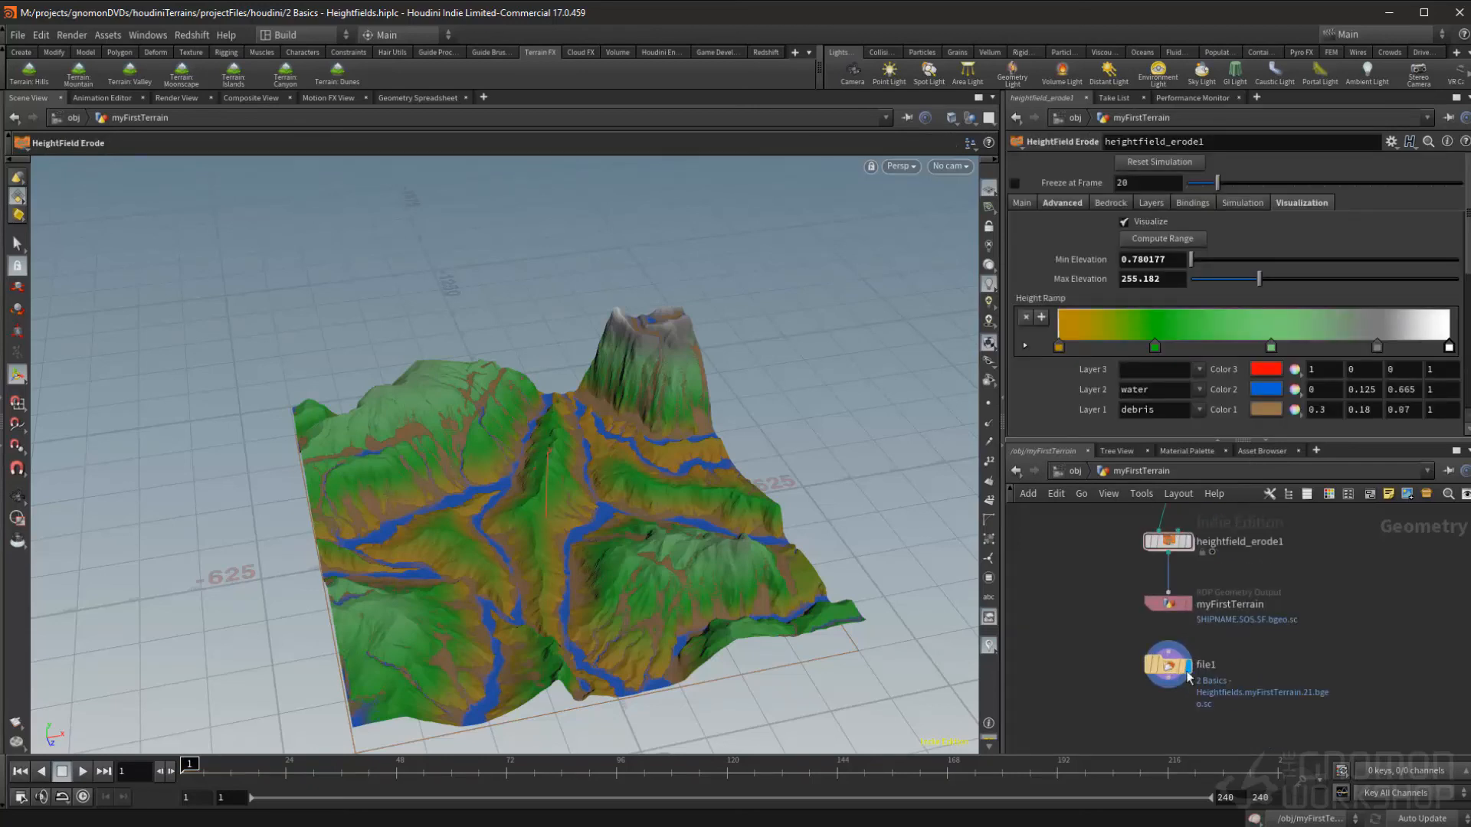
Move the four nodes above heightfield_erode1 farther up to open a gap, and display heightfield_distort2.
click(1166, 672)
middle_drag(1272, 629, 1301, 685)
scroll(1323, 607, down, 1)
middle_drag(1330, 518, 1312, 653)
scroll(1323, 607, down, 1)
drag(1301, 537, 1231, 636)
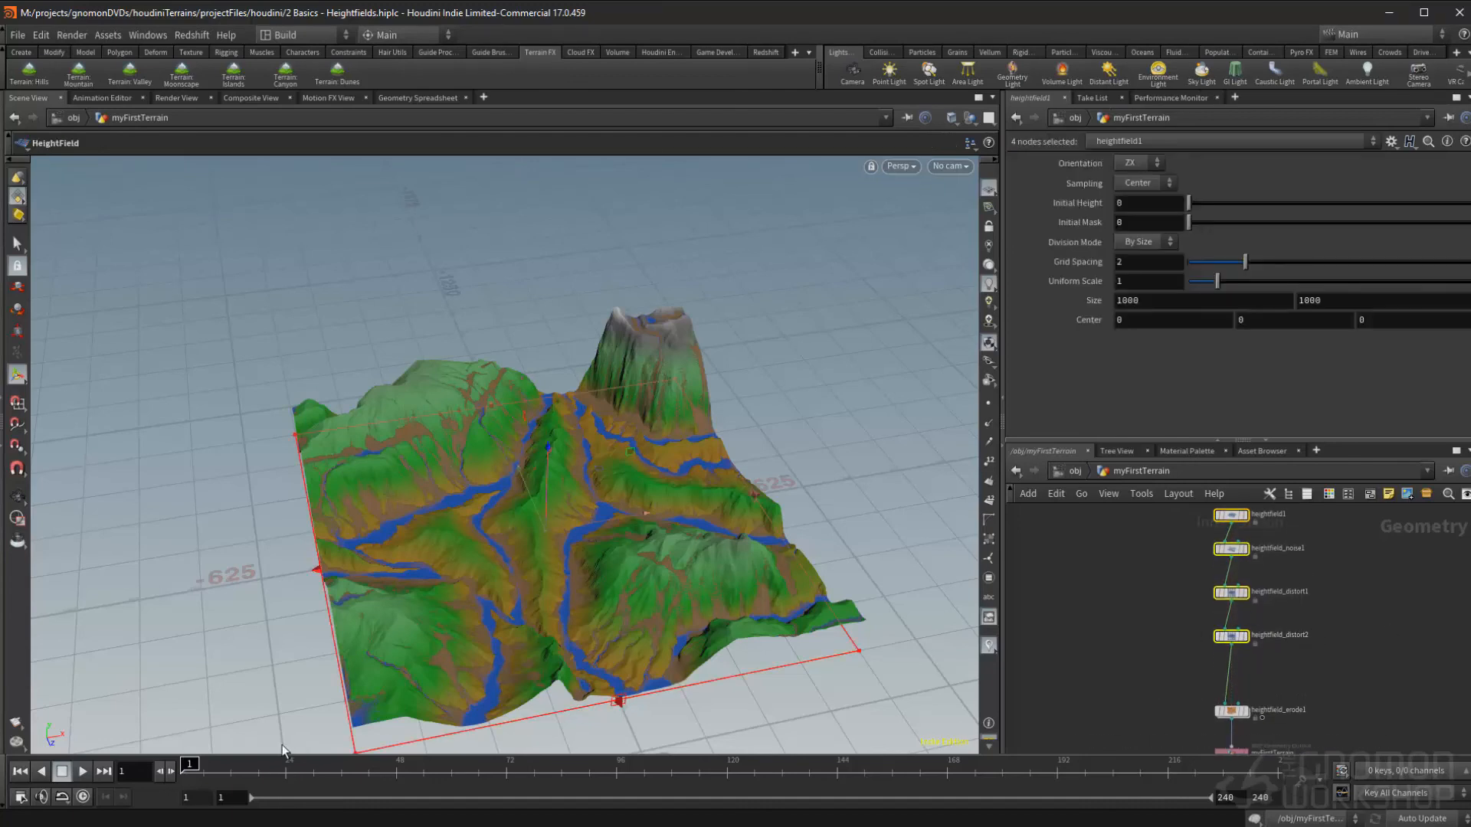
click(1245, 636)
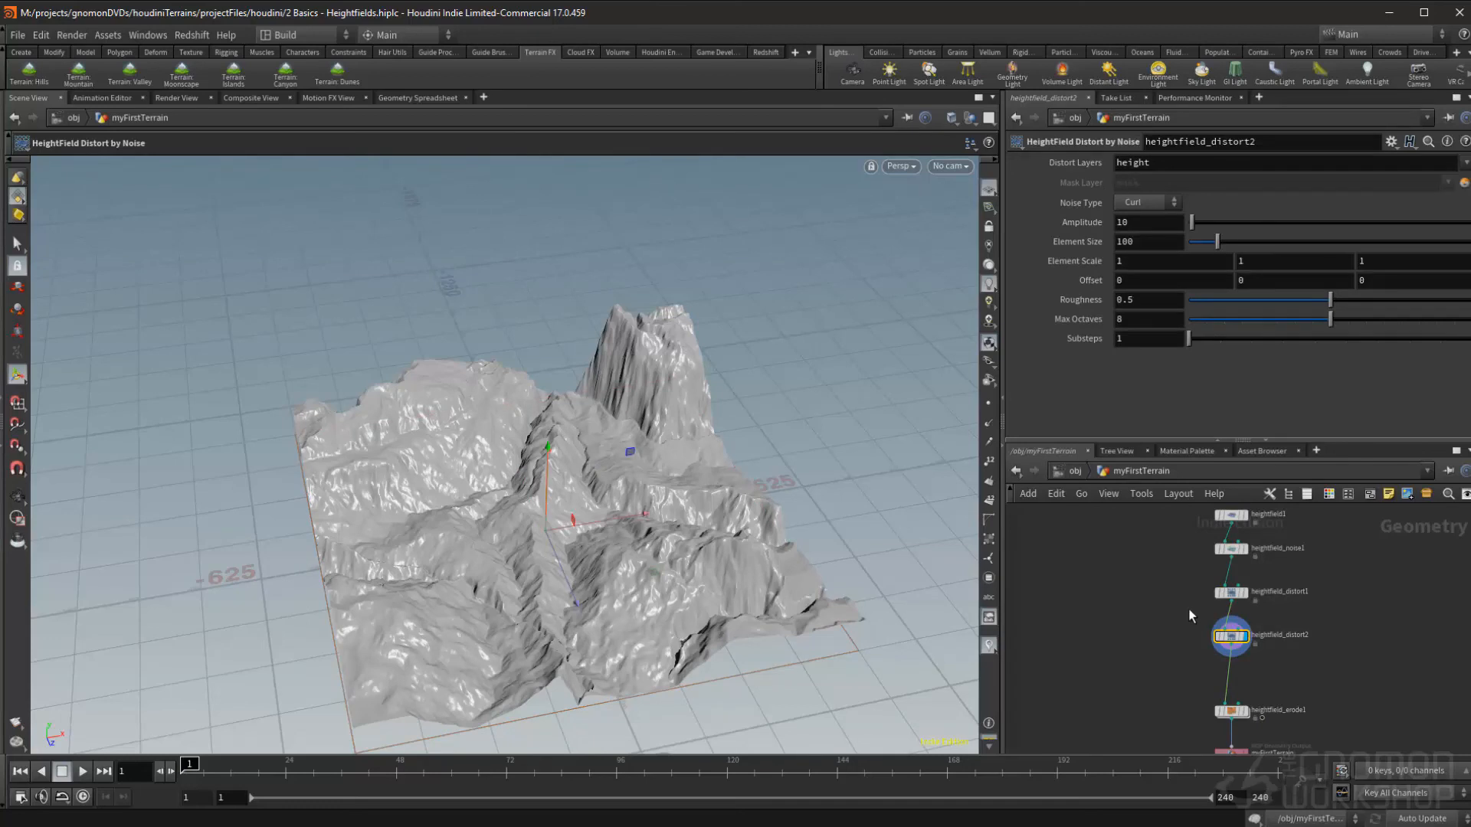
Offset heightfield1 up and to the side of the node chain to make room for a second branch.
middle_drag(1265, 594, 1273, 616)
drag(1236, 541, 1179, 552)
key(l)
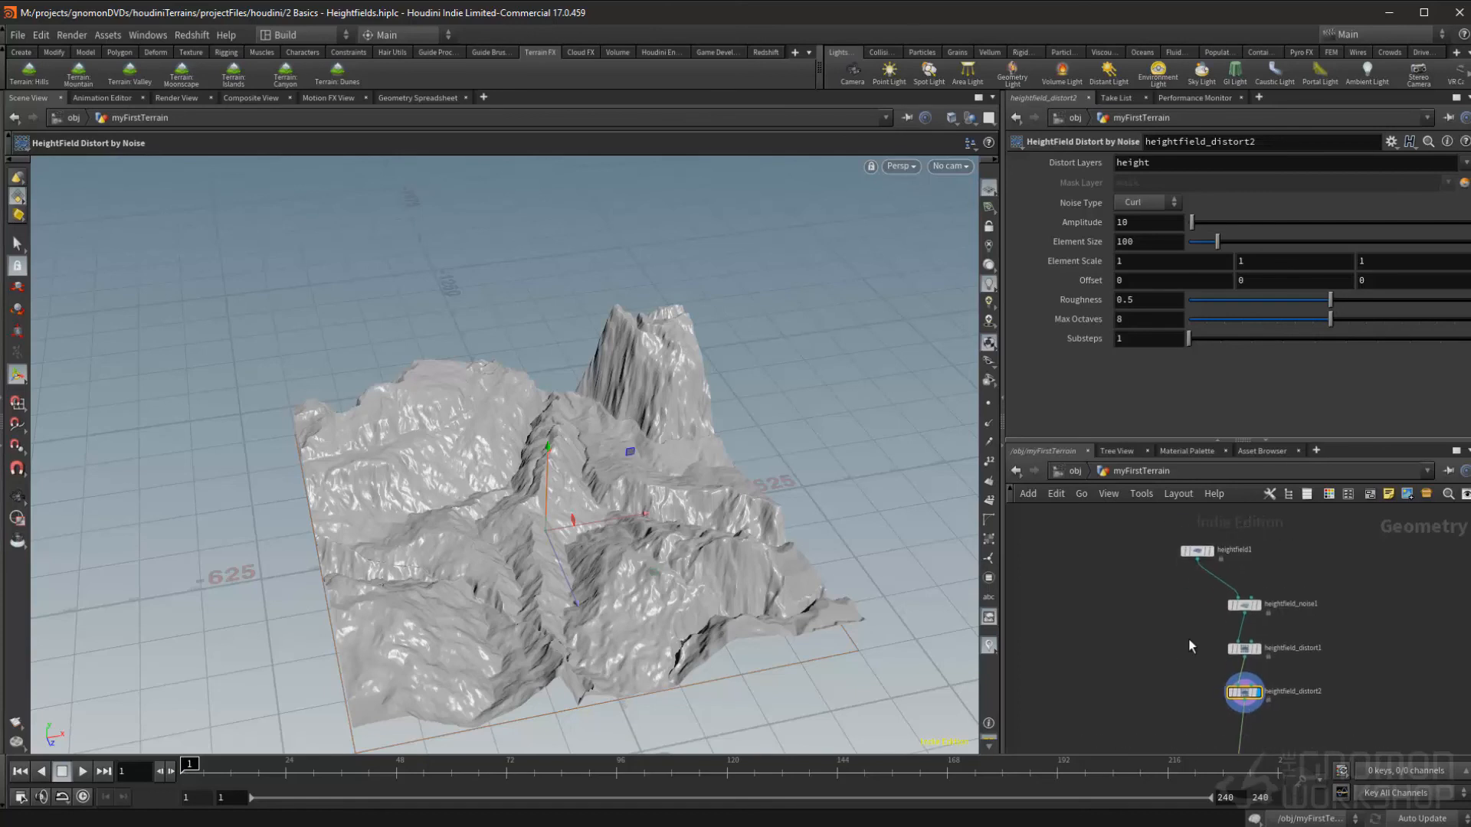
Add a second HeightField Noise node beside heightfield_noise1.
key(Tab)
text(noise)
key(BackSpace)
key(BackSpace)
key(BackSpace)
key(BackSpace)
key(BackSpace)
text(hf n)
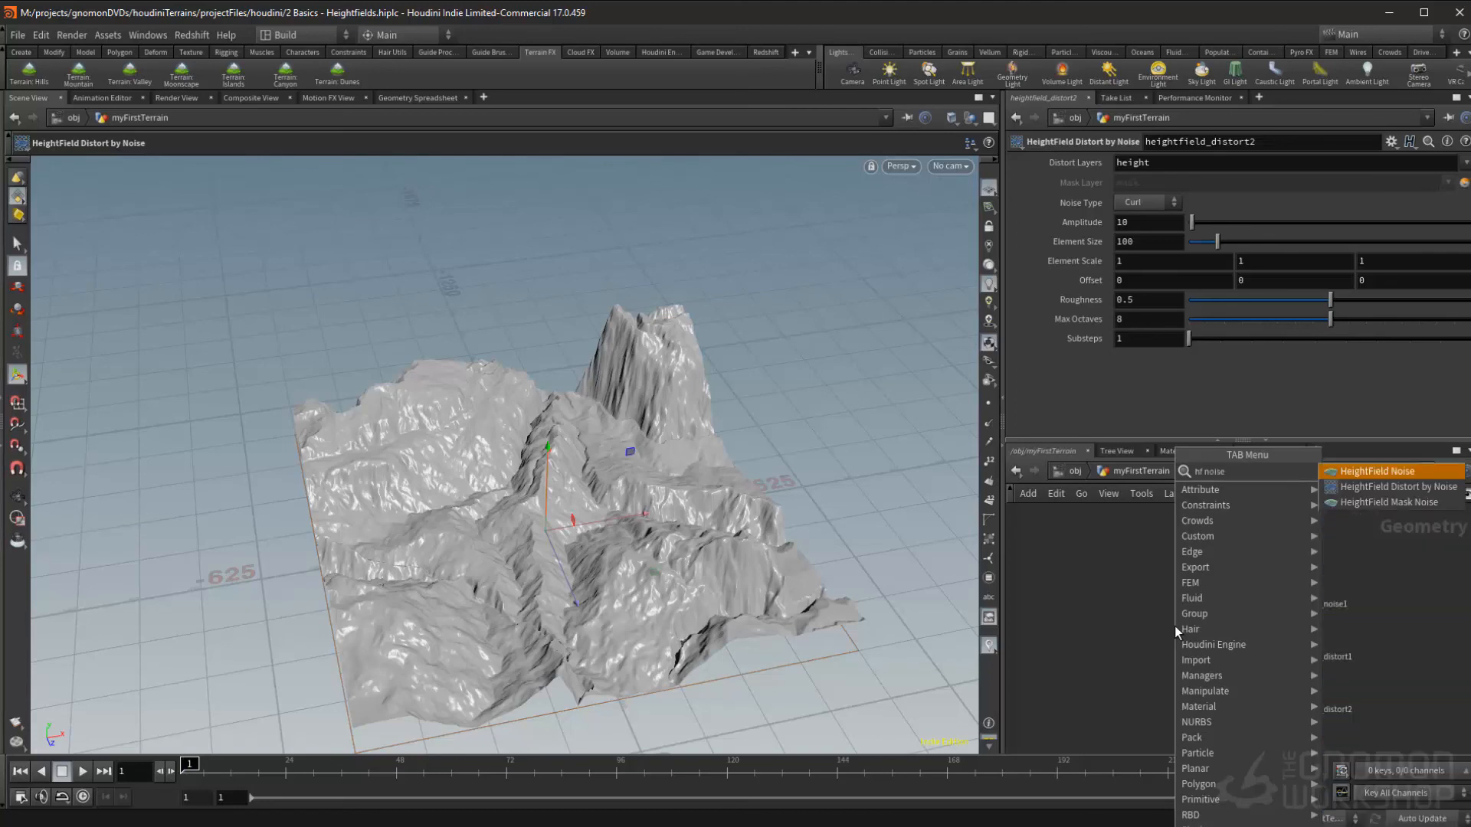
key(Return)
click(1175, 627)
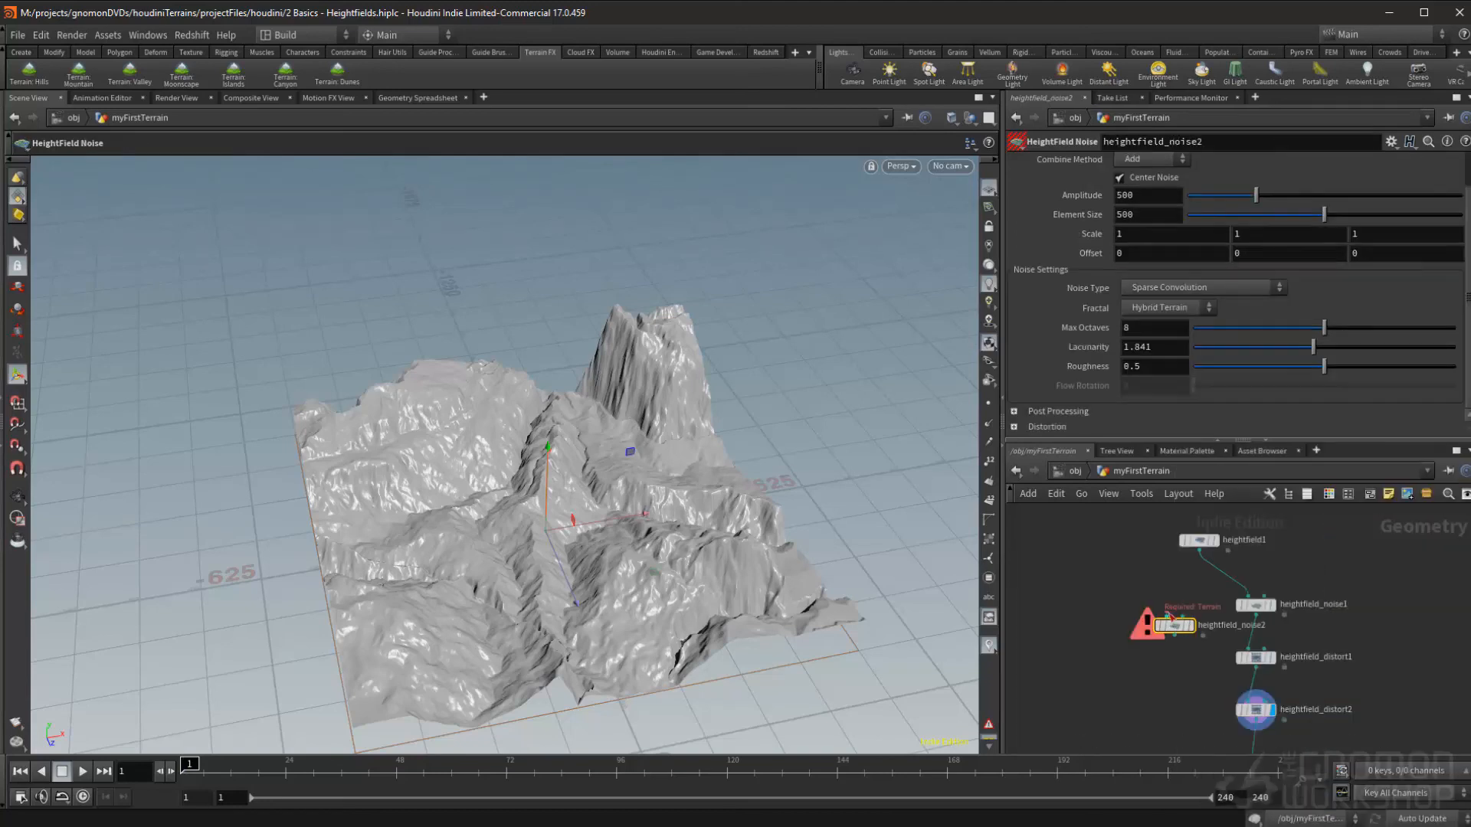
Wire heightfield1 into heightfield_noise2 and display the new noise in the viewport.
click(1201, 565)
click(1199, 621)
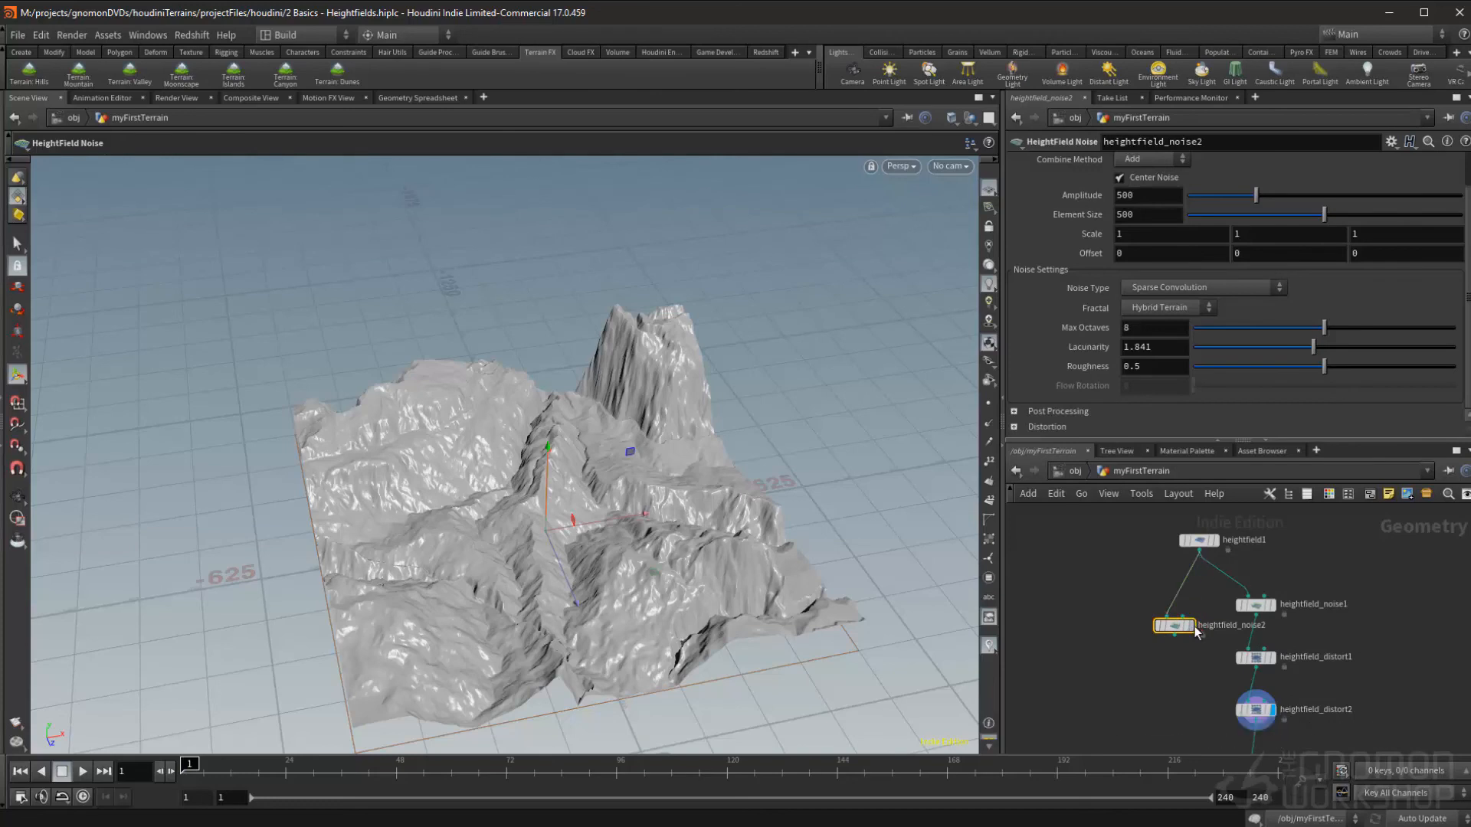
click(1192, 626)
middle_drag(1193, 666, 1188, 646)
drag(1190, 663, 1153, 585)
key(space)
drag(651, 487, 755, 490)
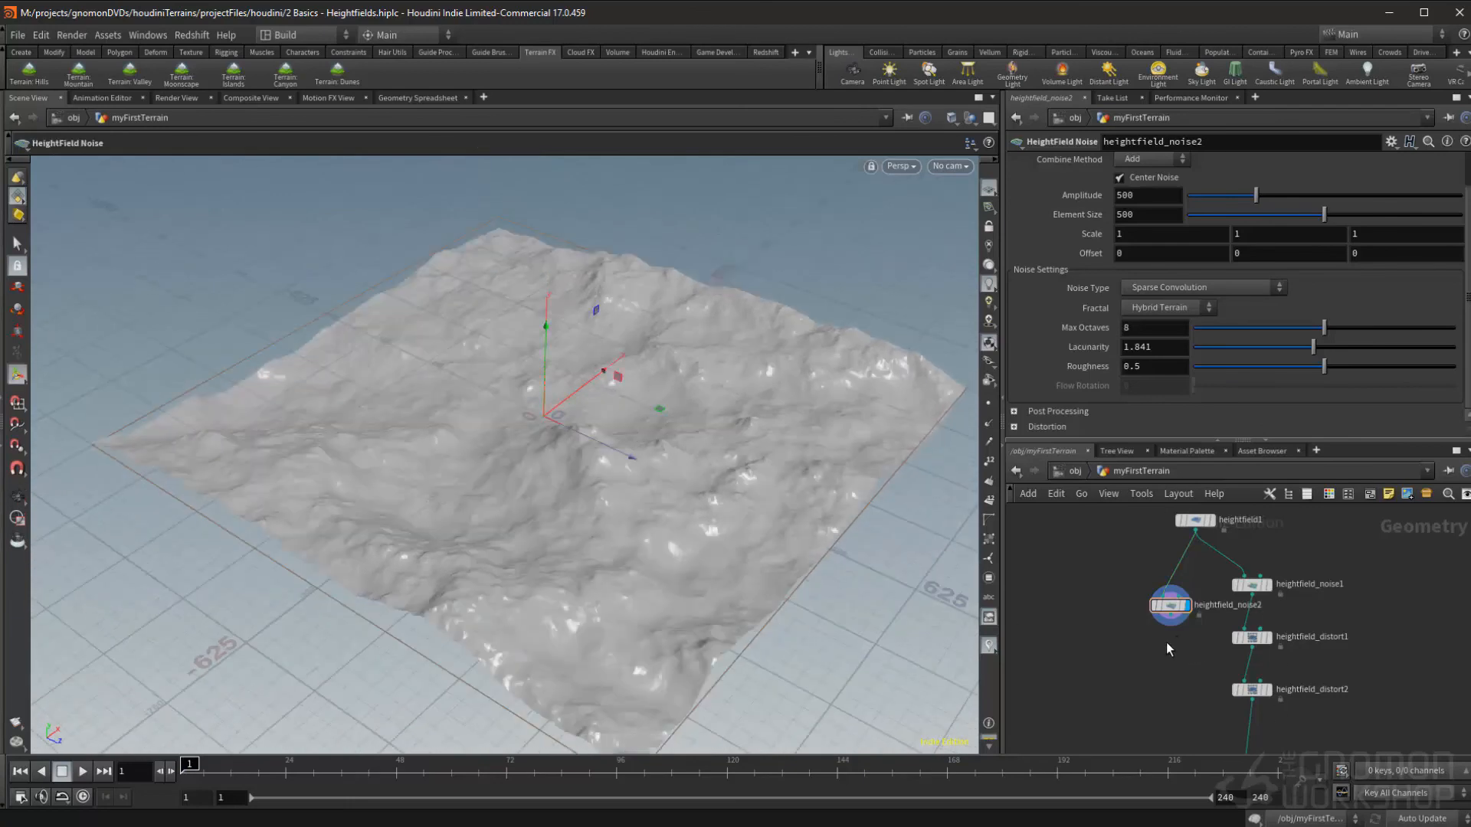
Add a HeightField Clip node below heightfield_noise2, wire the noise output into it, and display the clipped result.
key(Tab)
text(hf clip)
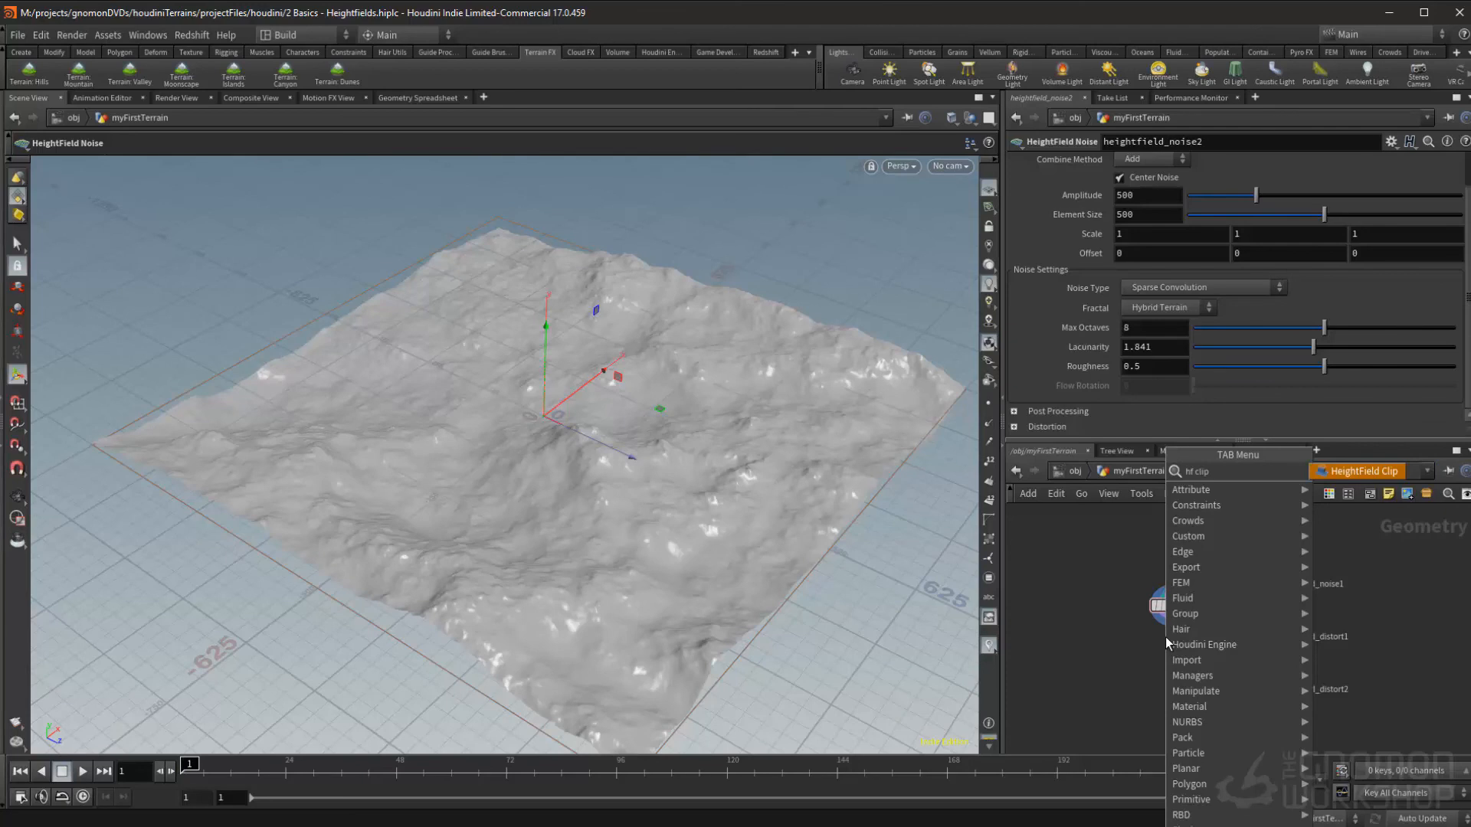
key(Return)
click(1158, 642)
drag(1157, 639, 1157, 651)
click(1157, 642)
click(1171, 615)
click(1183, 652)
alt+drag(698, 423, 671, 416)
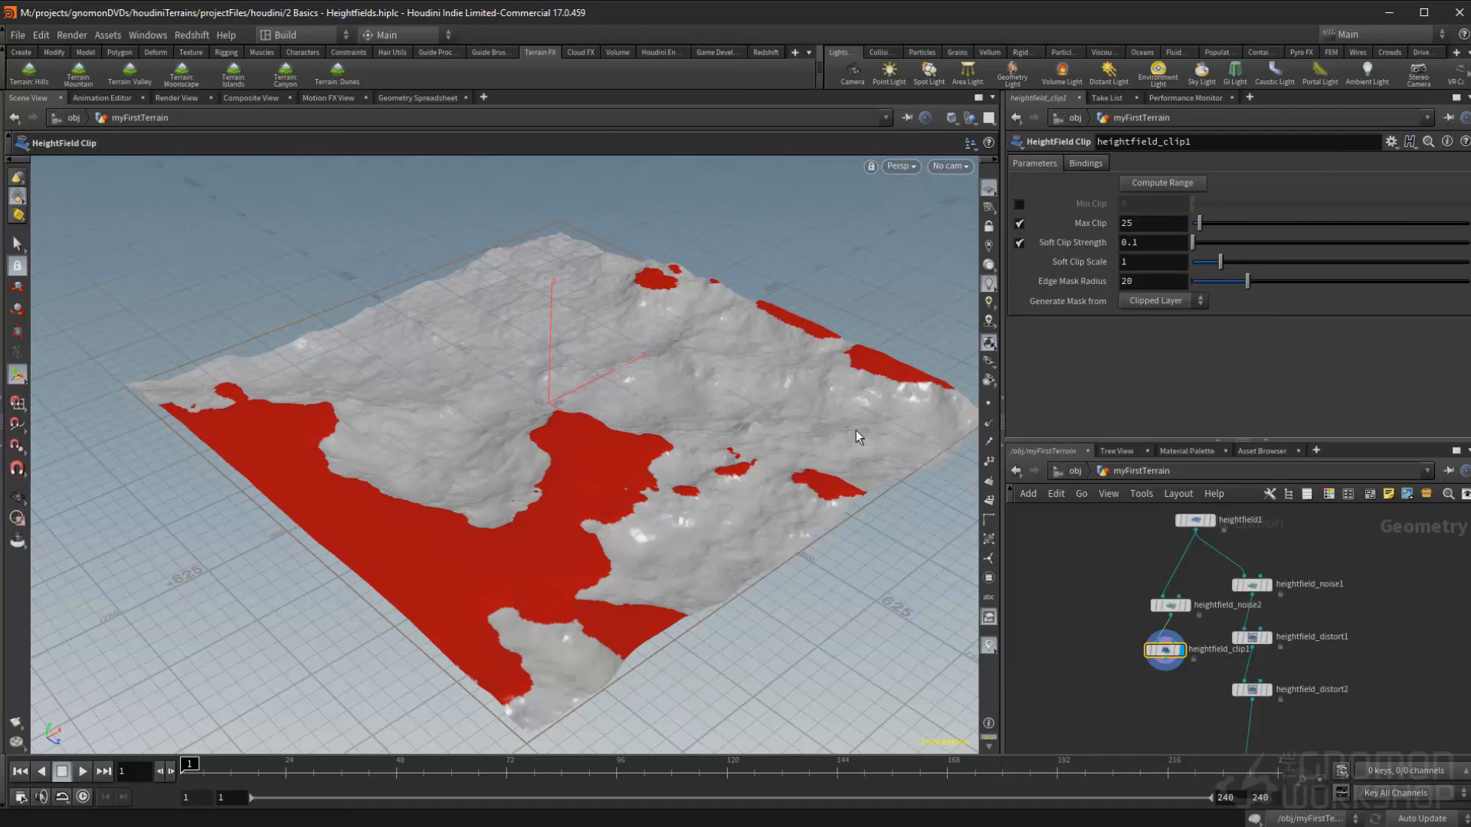
Enable Min Clip at 0 and disable Max Clip on heightfield_clip1.
click(1019, 204)
mouse_move(584, 404)
alt+mouse_down()
mouse_move(675, 360)
mouse_move(815, 332)
mouse_move(613, 386)
mouse_move(660, 384)
mouse_move(519, 398)
mouse_move(774, 378)
mouse_move(633, 348)
mouse_move(601, 388)
alt+mouse_up()
scroll(613, 385, up, 10)
key(Return)
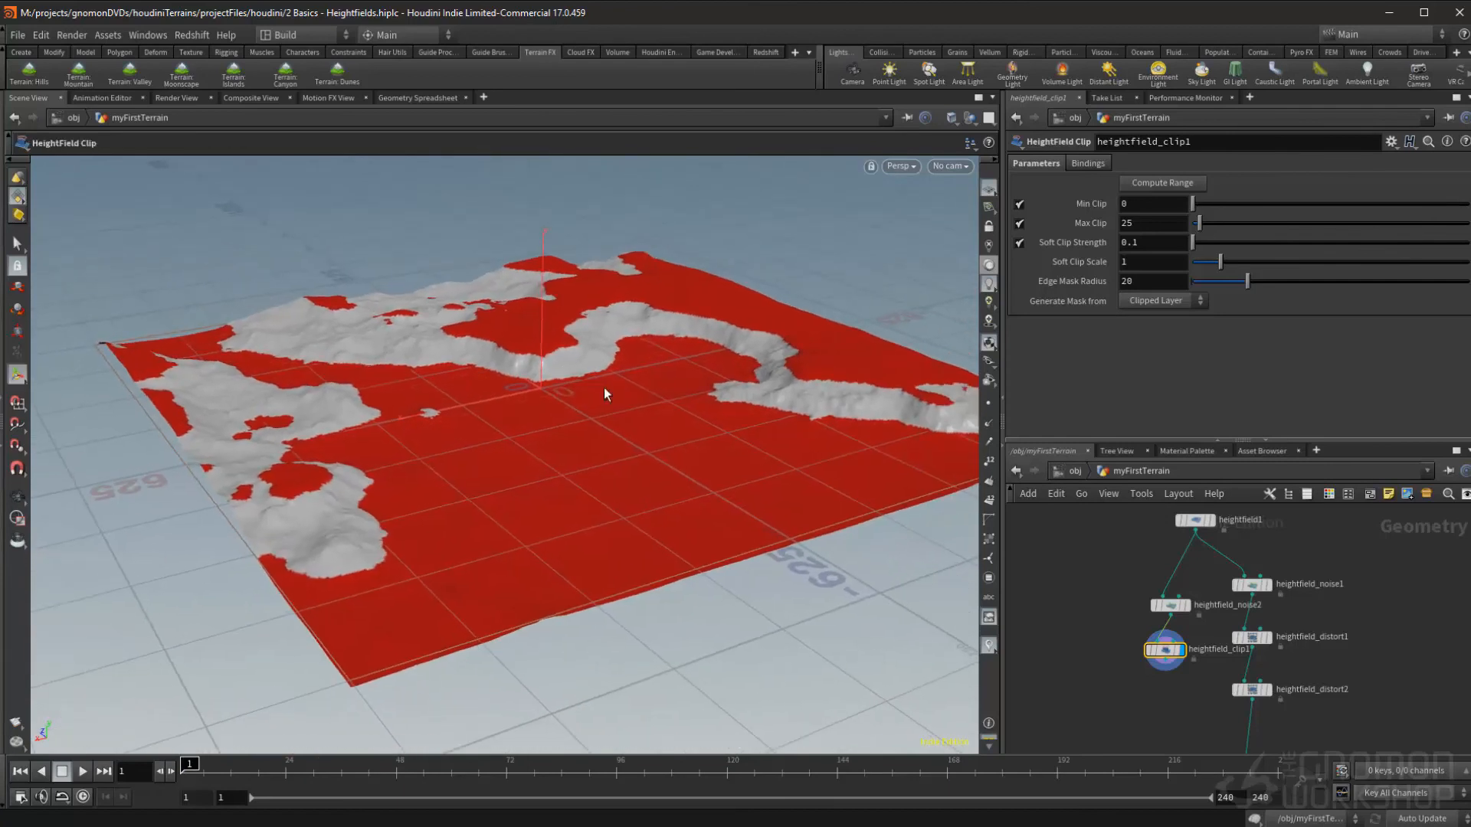
click(1019, 225)
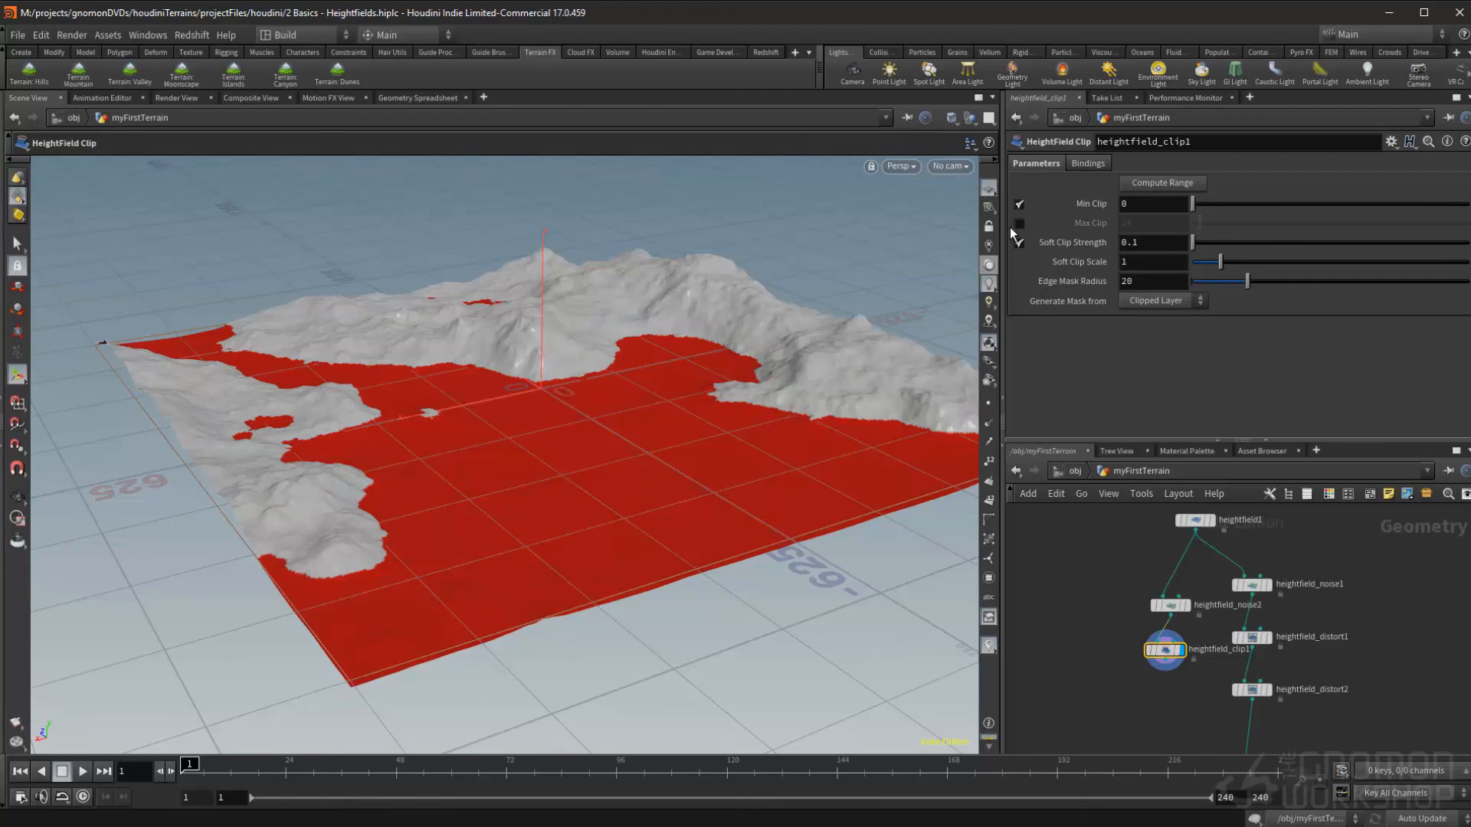
Align heightfield_noise2 above the clip node and set its Amplitude to 90 and Element Size to 68.
drag(1180, 606, 1174, 606)
click(1166, 606)
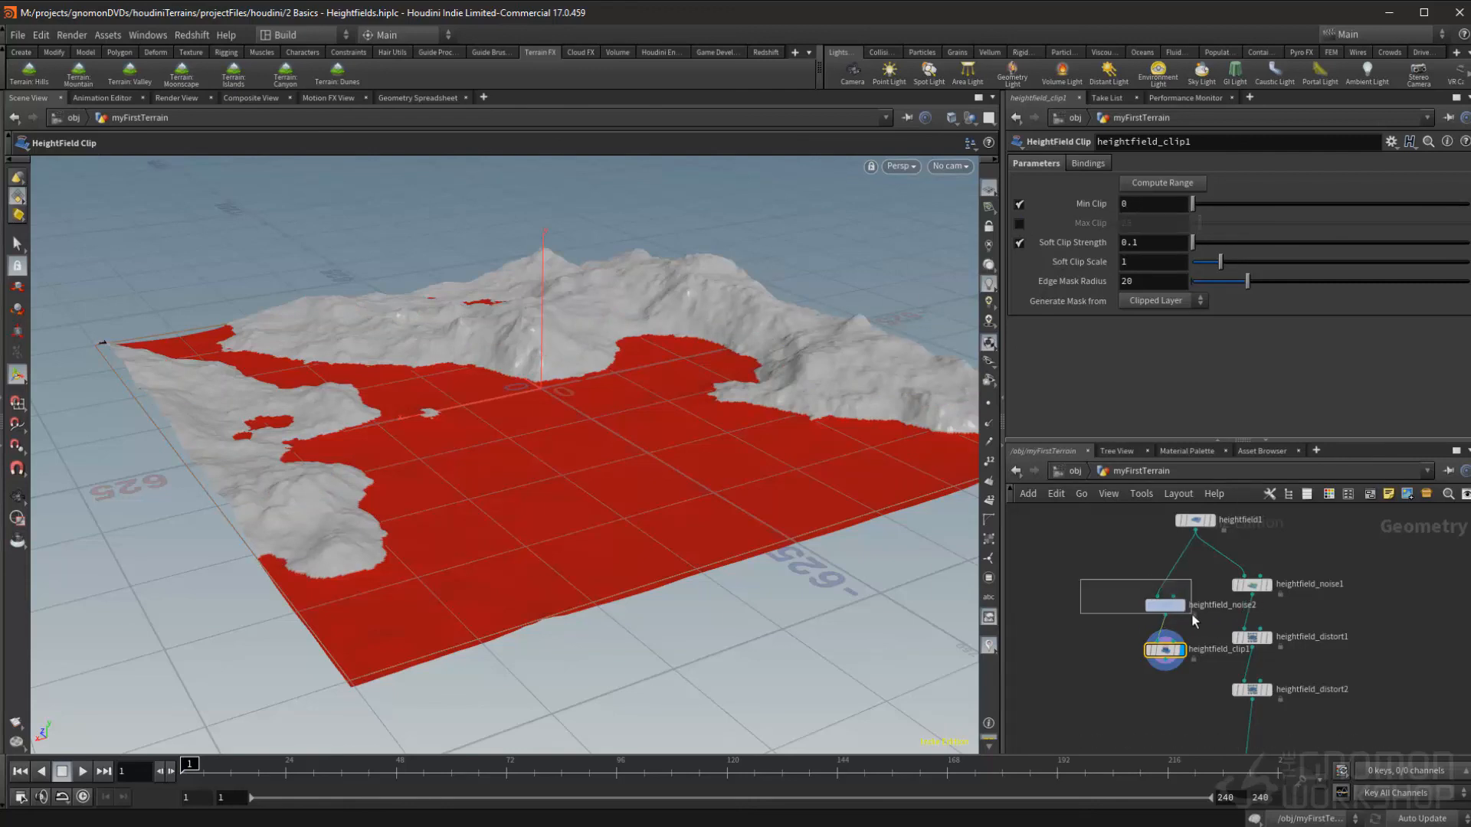
drag(1323, 217, 1200, 201)
scroll(1114, 637, up, 2)
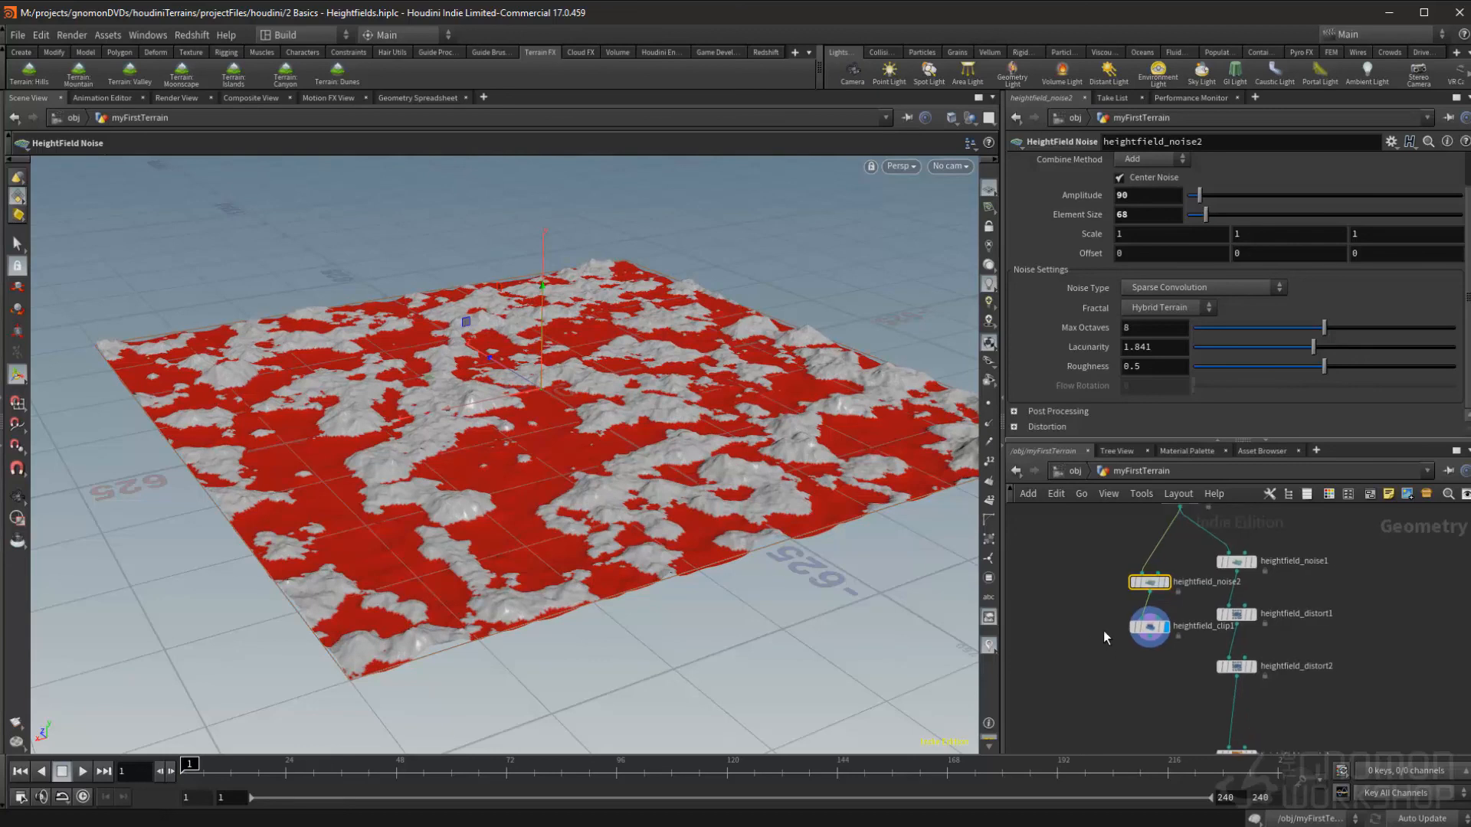
Set the Soft Clip Scale of heightfield_clip1 to 0 while viewing the clipped edges up close.
click(1151, 626)
scroll(1183, 667, up, 1)
middle_drag(1175, 661, 1173, 636)
alt+drag(614, 397, 898, 449)
alt+drag(682, 352, 784, 206)
alt+right_drag(785, 207, 749, 329)
alt+drag(748, 329, 660, 347)
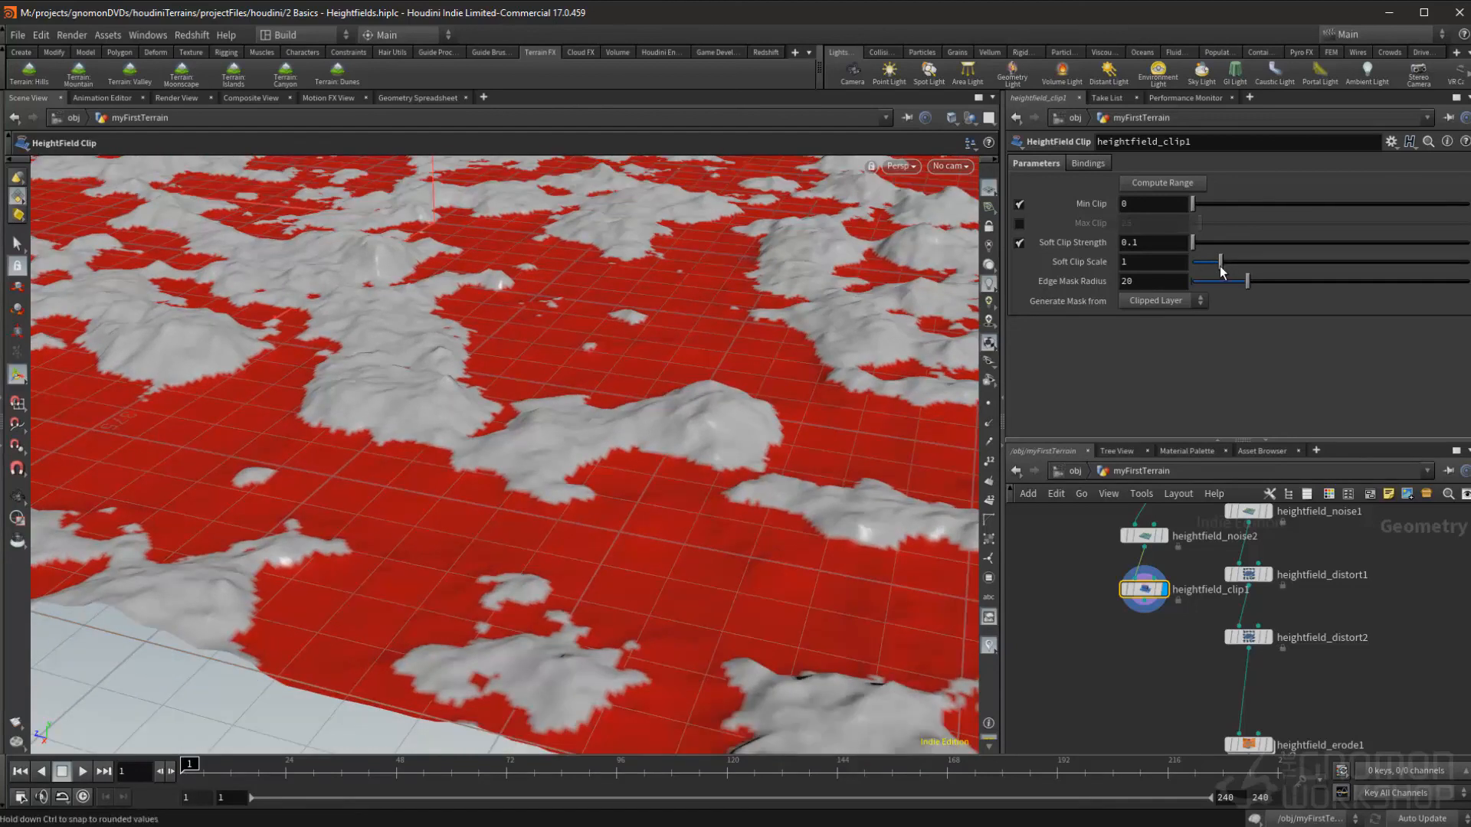
drag(1220, 262, 1185, 268)
key(space)
drag(670, 319, 528, 387)
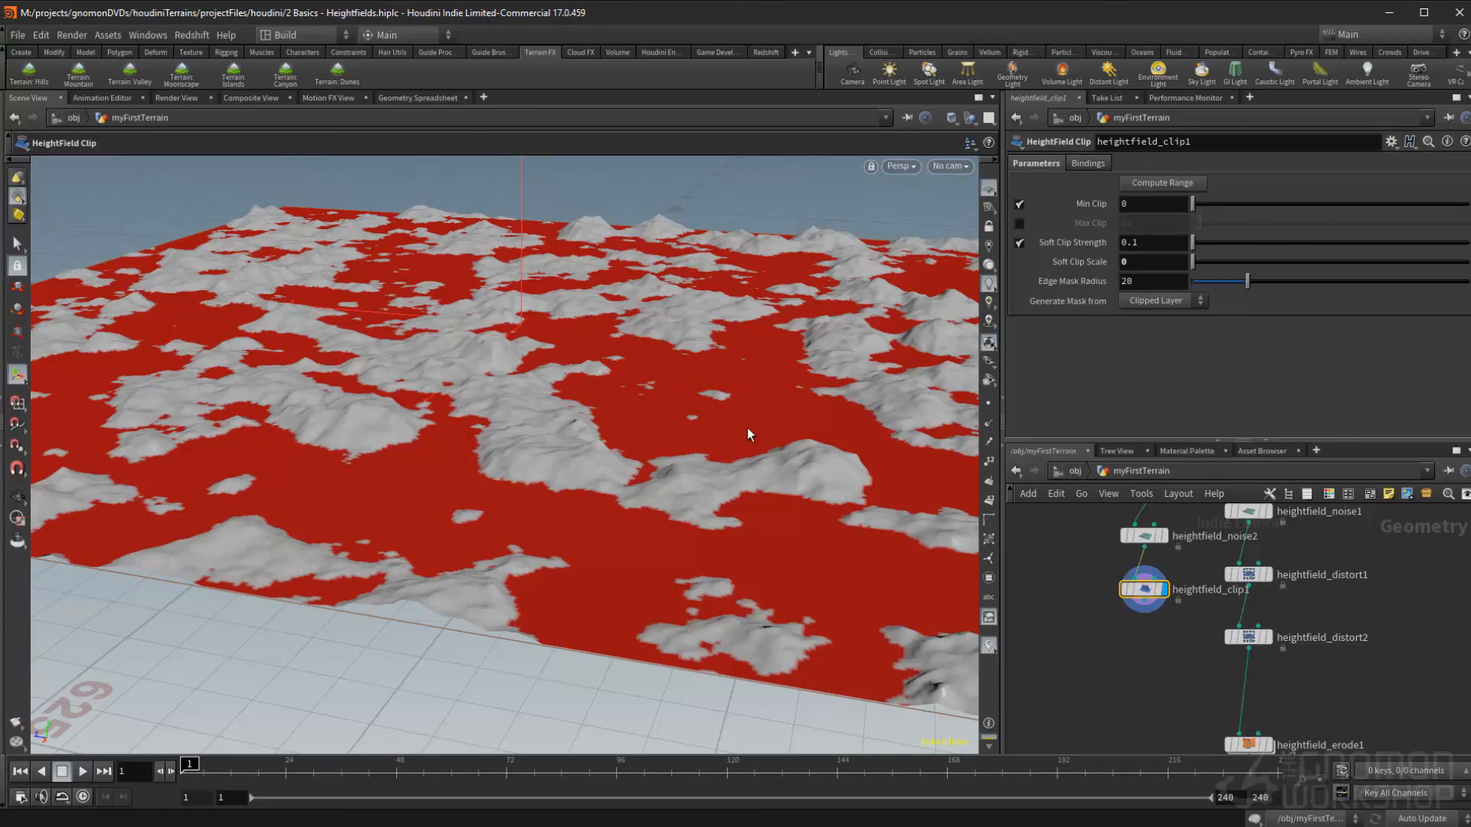
Compare the two branches by alternating the display between heightfield_distort2 and heightfield_clip1.
middle_drag(1087, 592, 1078, 607)
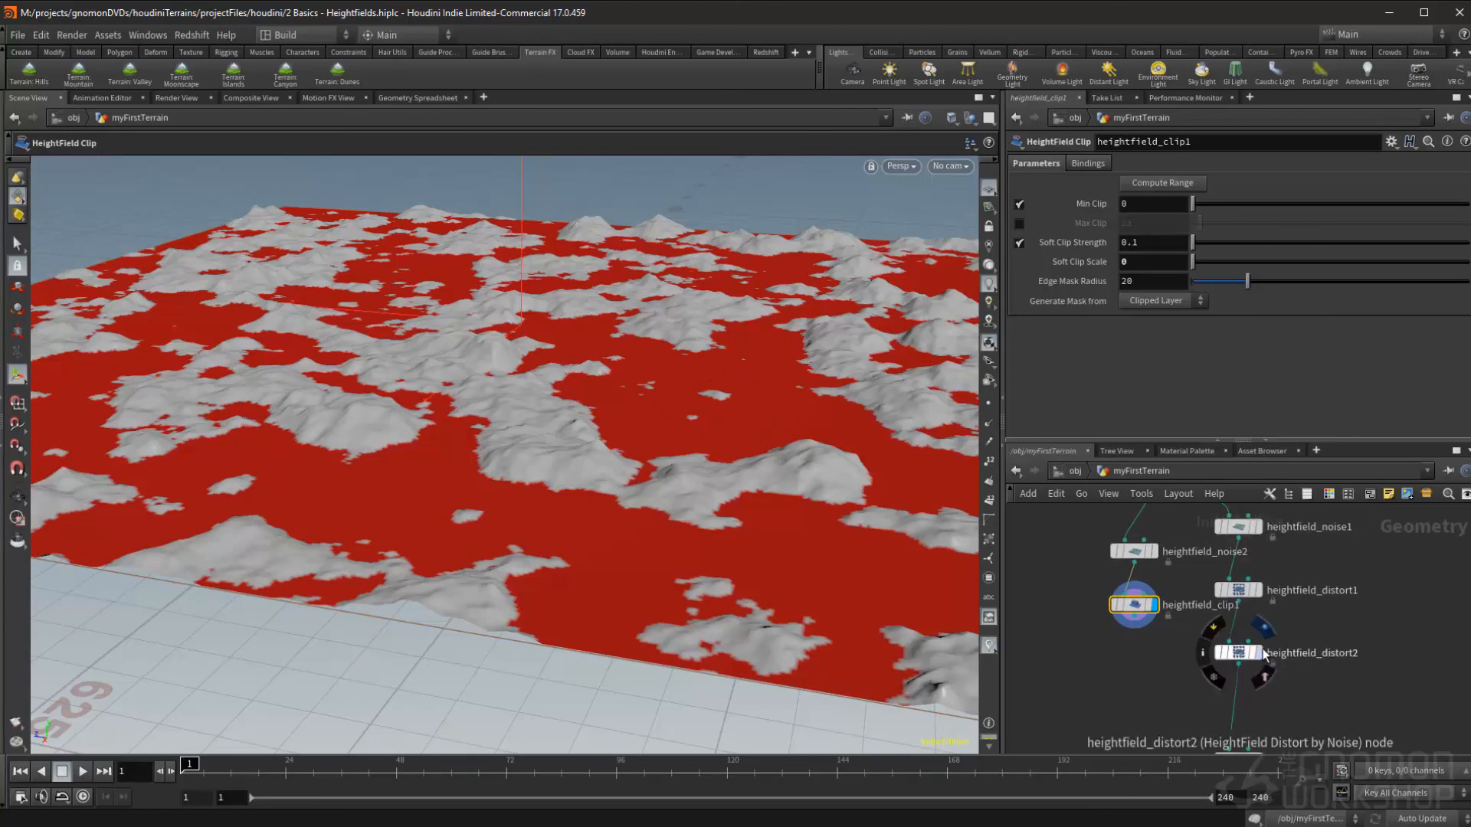
click(1260, 656)
click(1156, 606)
click(1260, 654)
click(1155, 605)
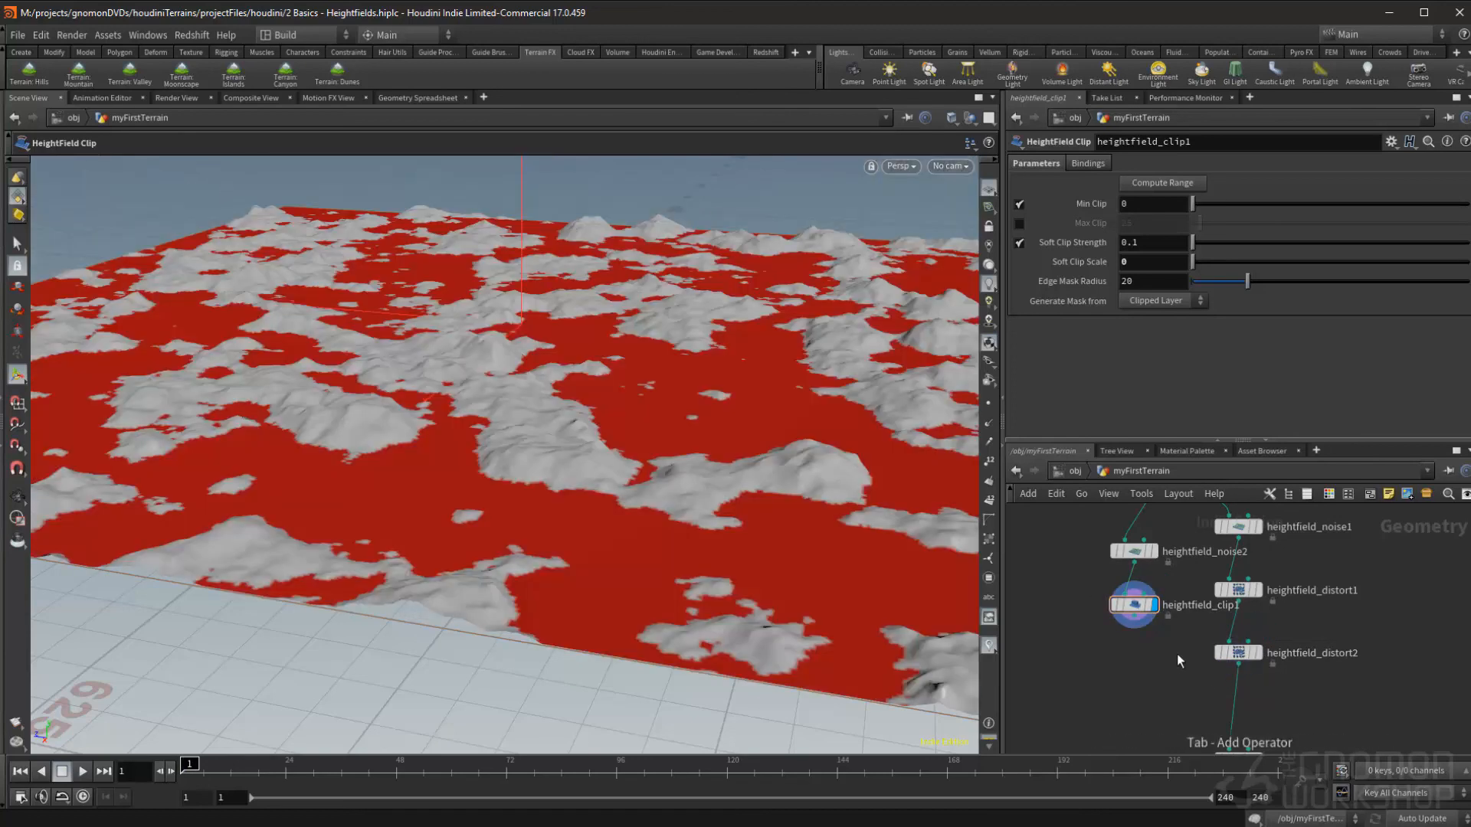
Add a HeightField Layer node below heightfield_clip1, between the two branches.
key(Tab)
text(h)
text(yer)
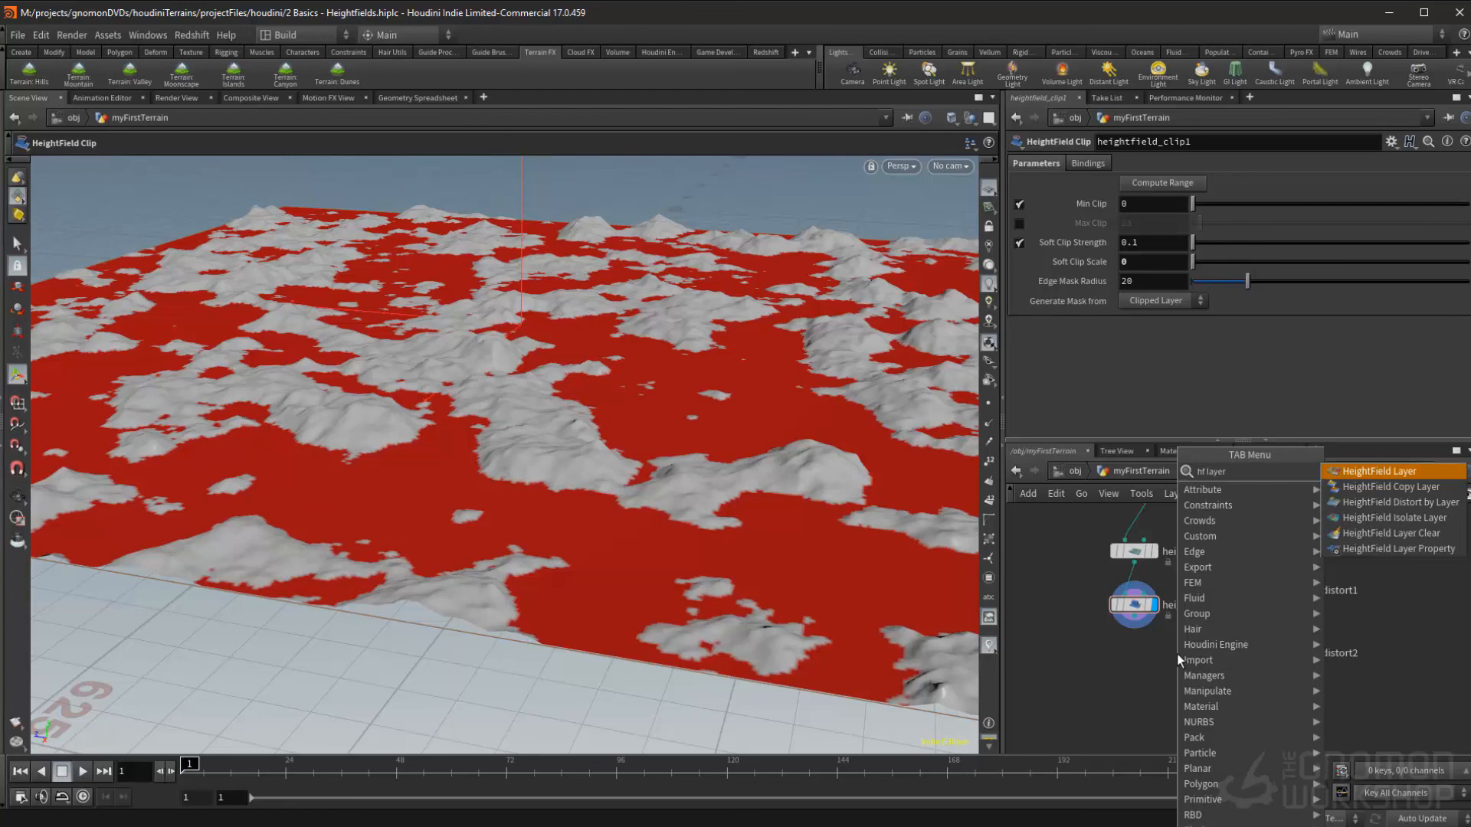
key(Return)
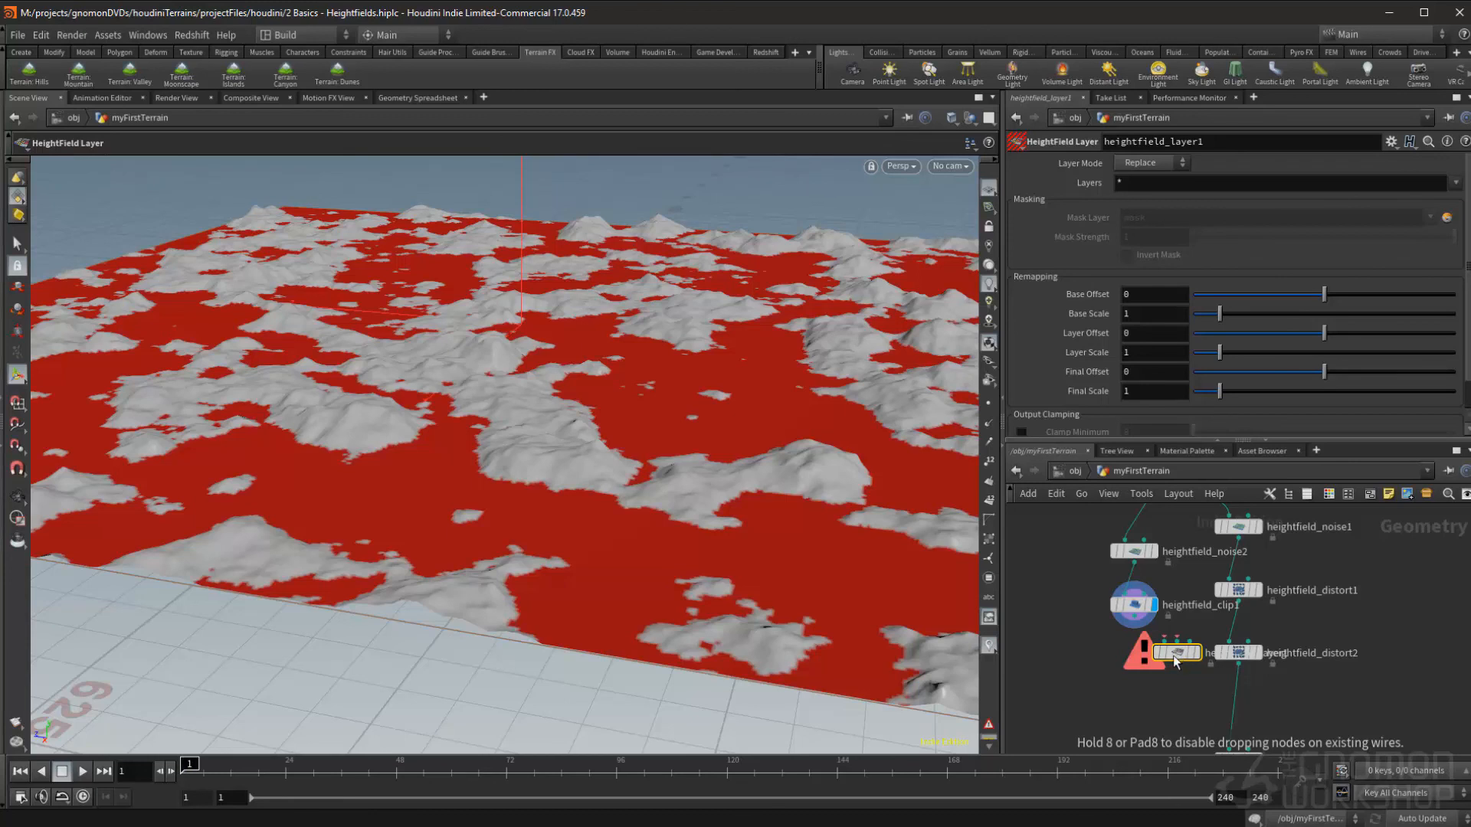
Wire heightfield_clip1 and heightfield_distort2 into heightfield_layer1 and display the layered terrain.
click(1177, 705)
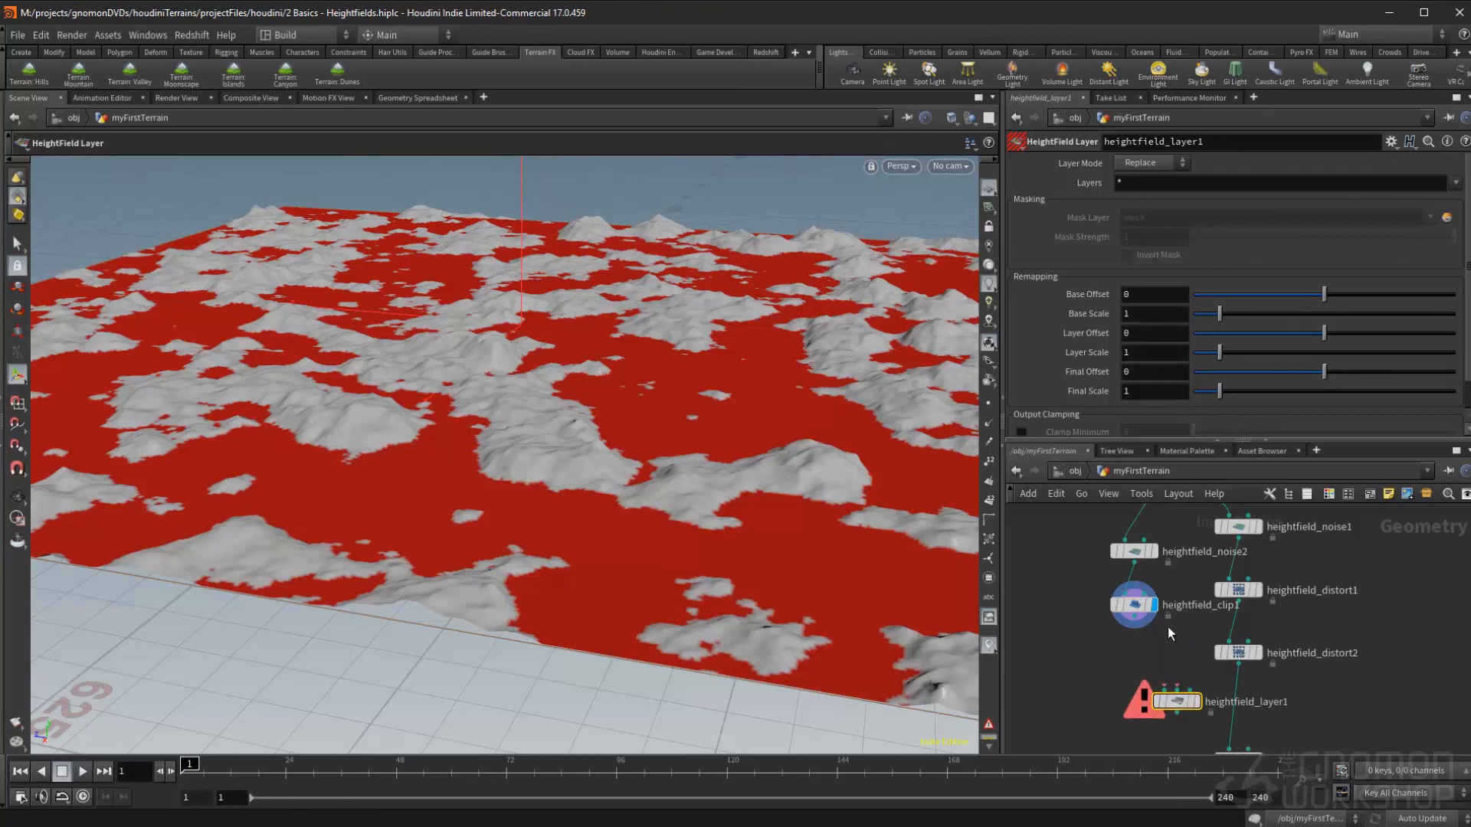
scroll(1180, 659, down, 2)
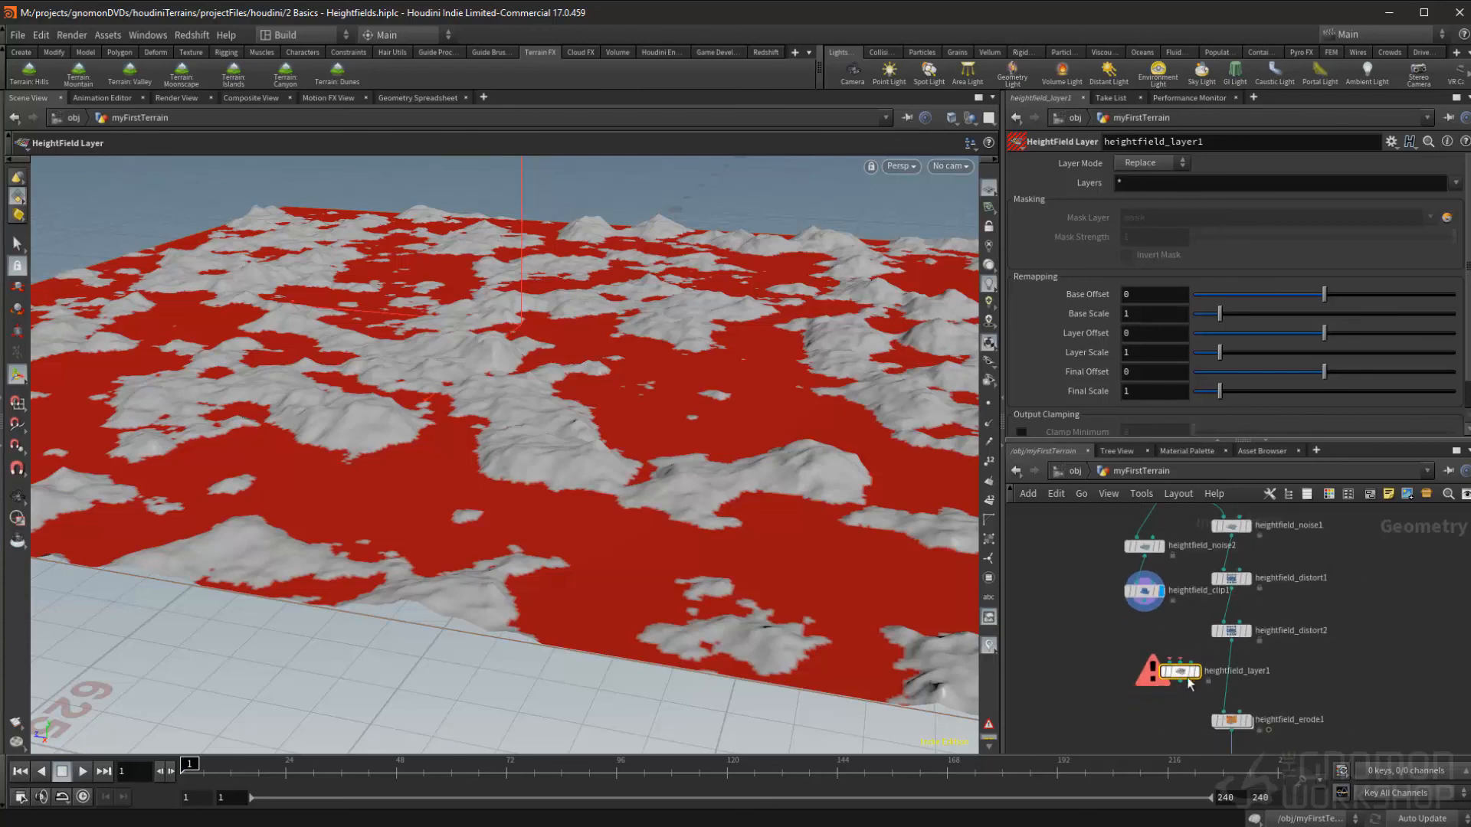
scroll(1191, 675, up, 1)
click(1138, 594)
click(1174, 664)
click(1187, 663)
click(1244, 642)
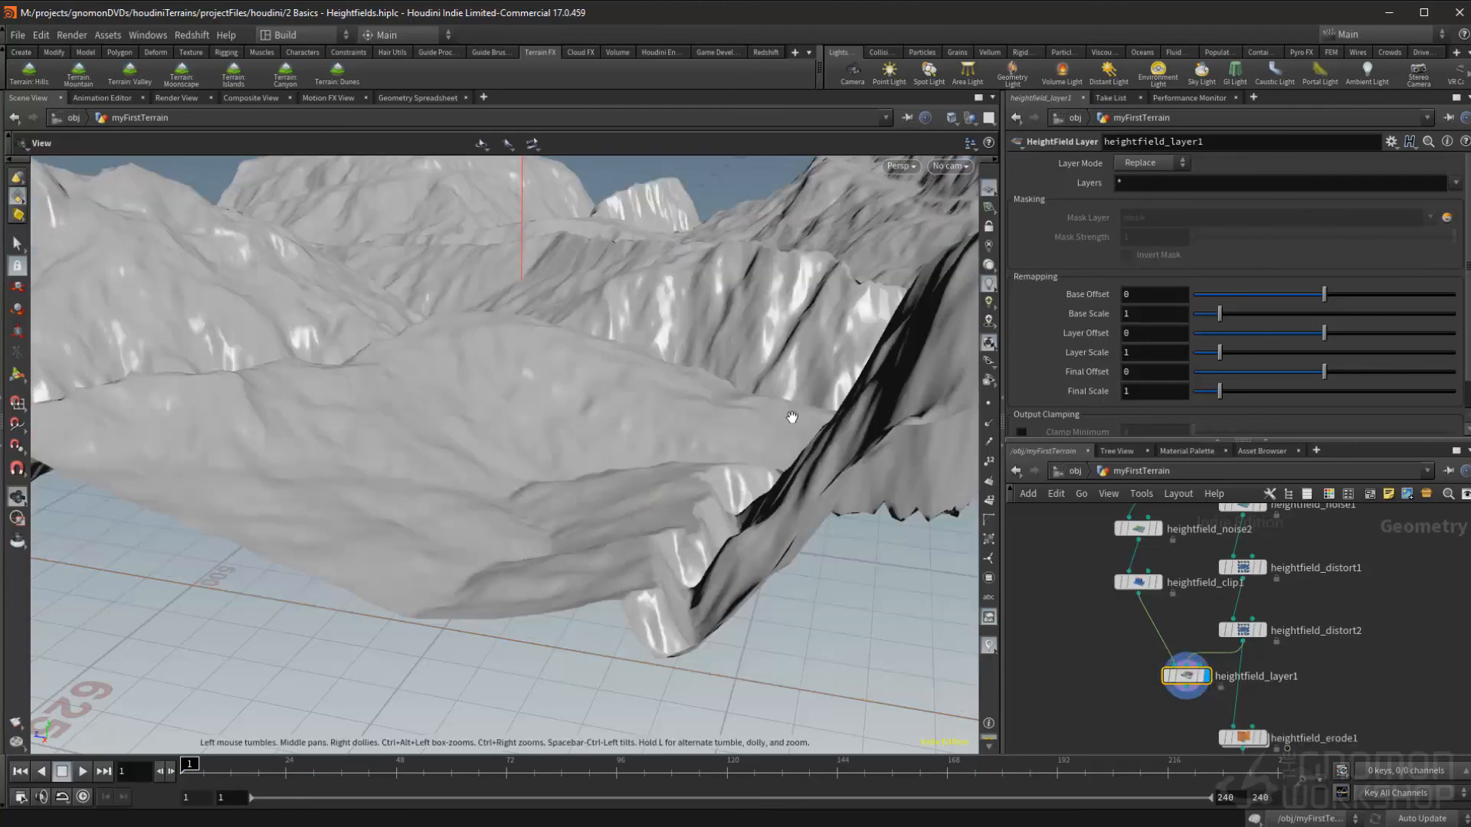
alt+right_drag(785, 424, 657, 383)
alt+drag(656, 384, 697, 532)
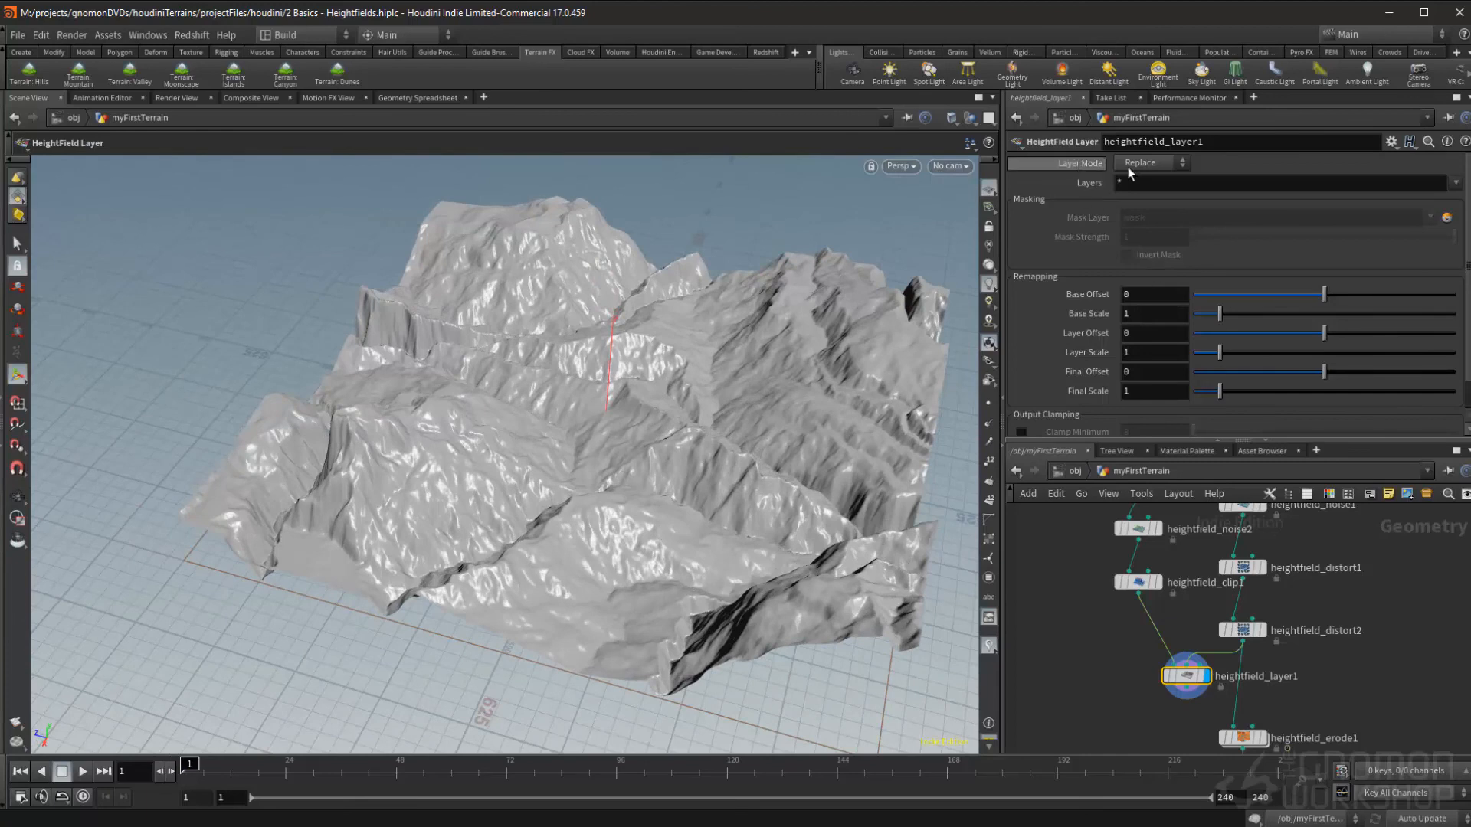
Set the Layer Mode to Add, trying Subtract and Difference as well, and compare the result with heightfield_layer1 bypassed.
click(1149, 164)
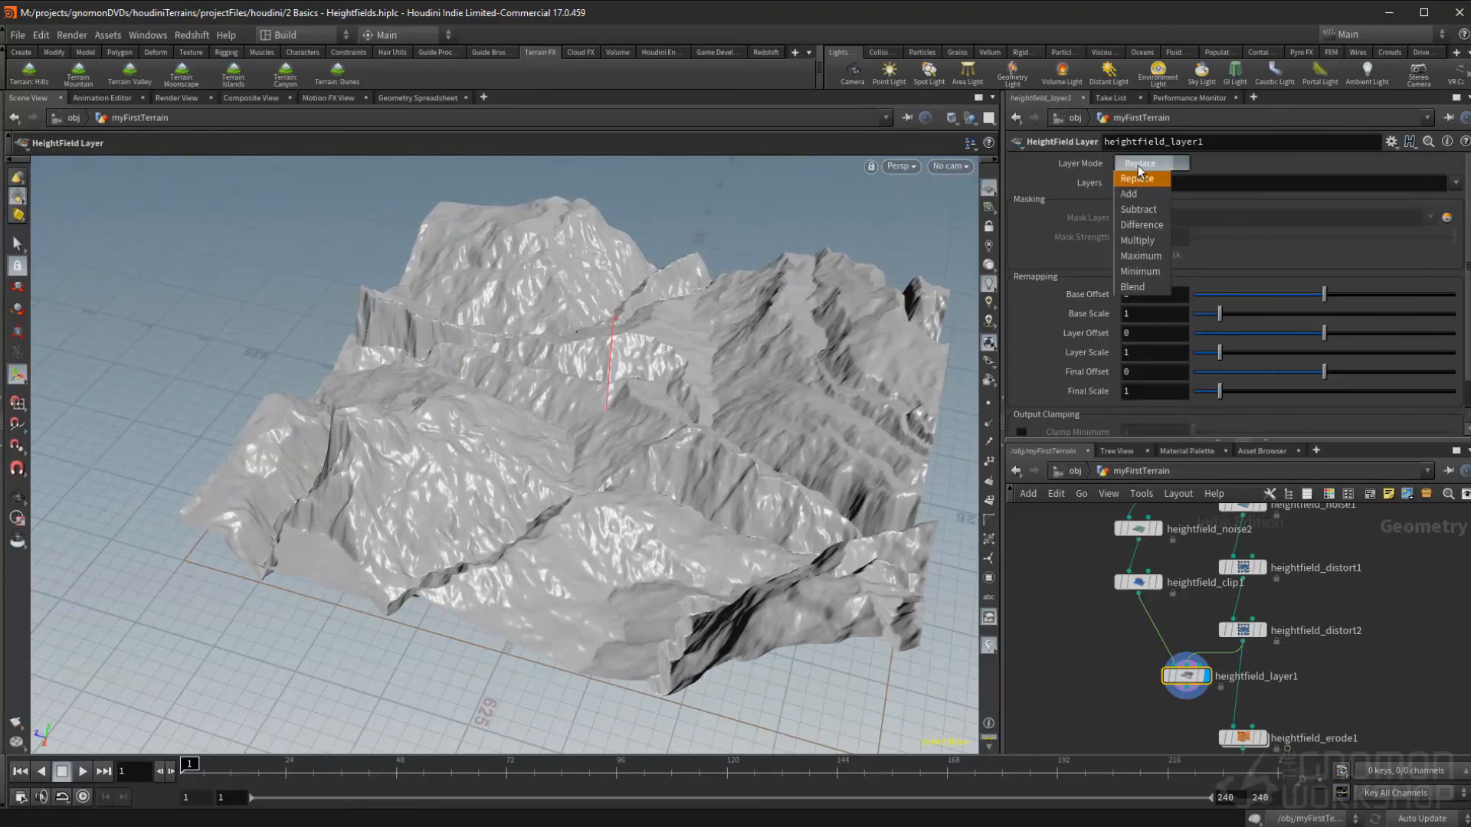
click(1131, 195)
click(1159, 163)
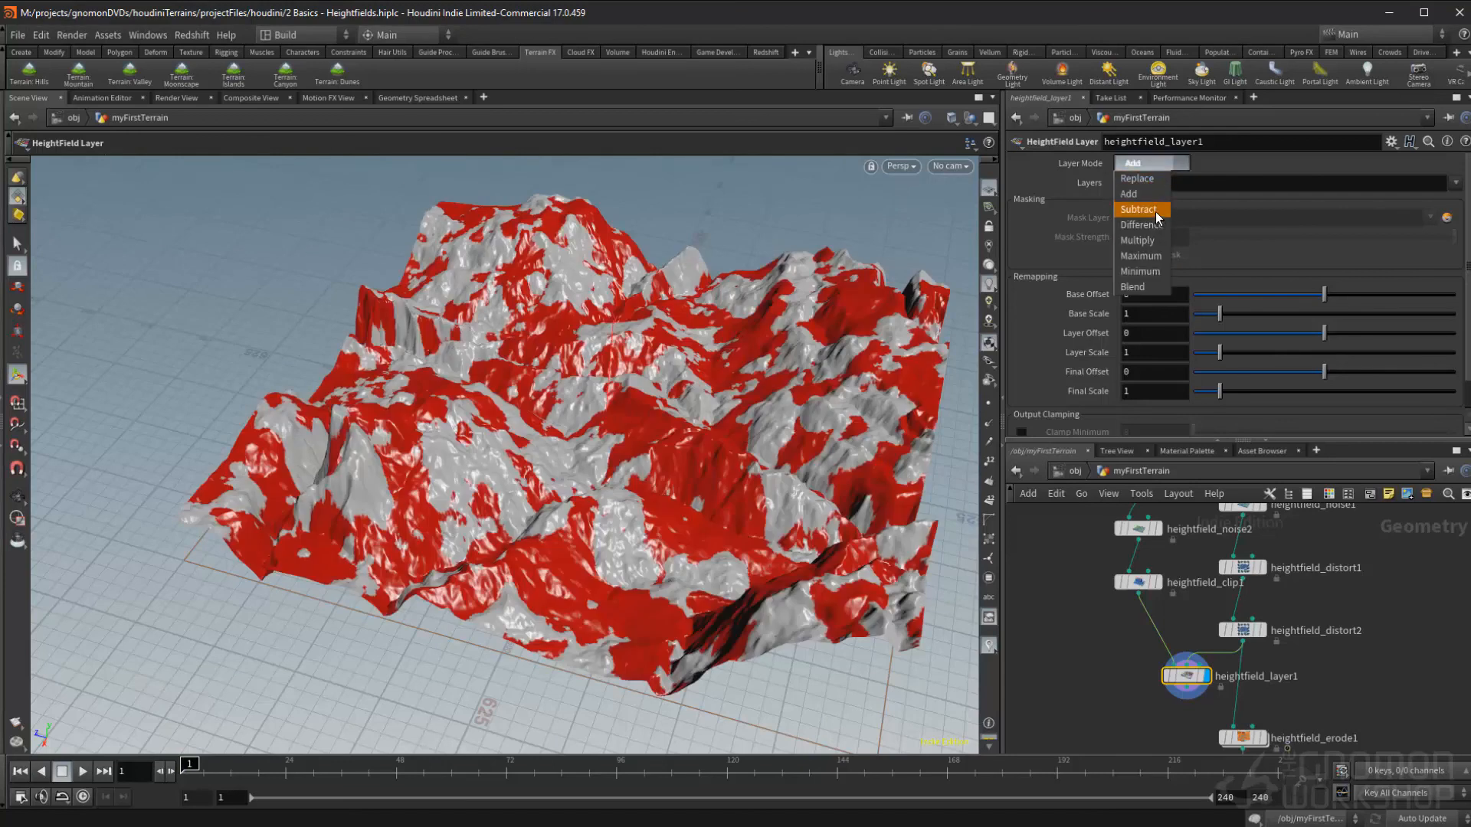
click(1155, 209)
click(1163, 164)
click(1152, 229)
click(1164, 164)
click(1152, 196)
key(Escape)
drag(747, 382, 770, 429)
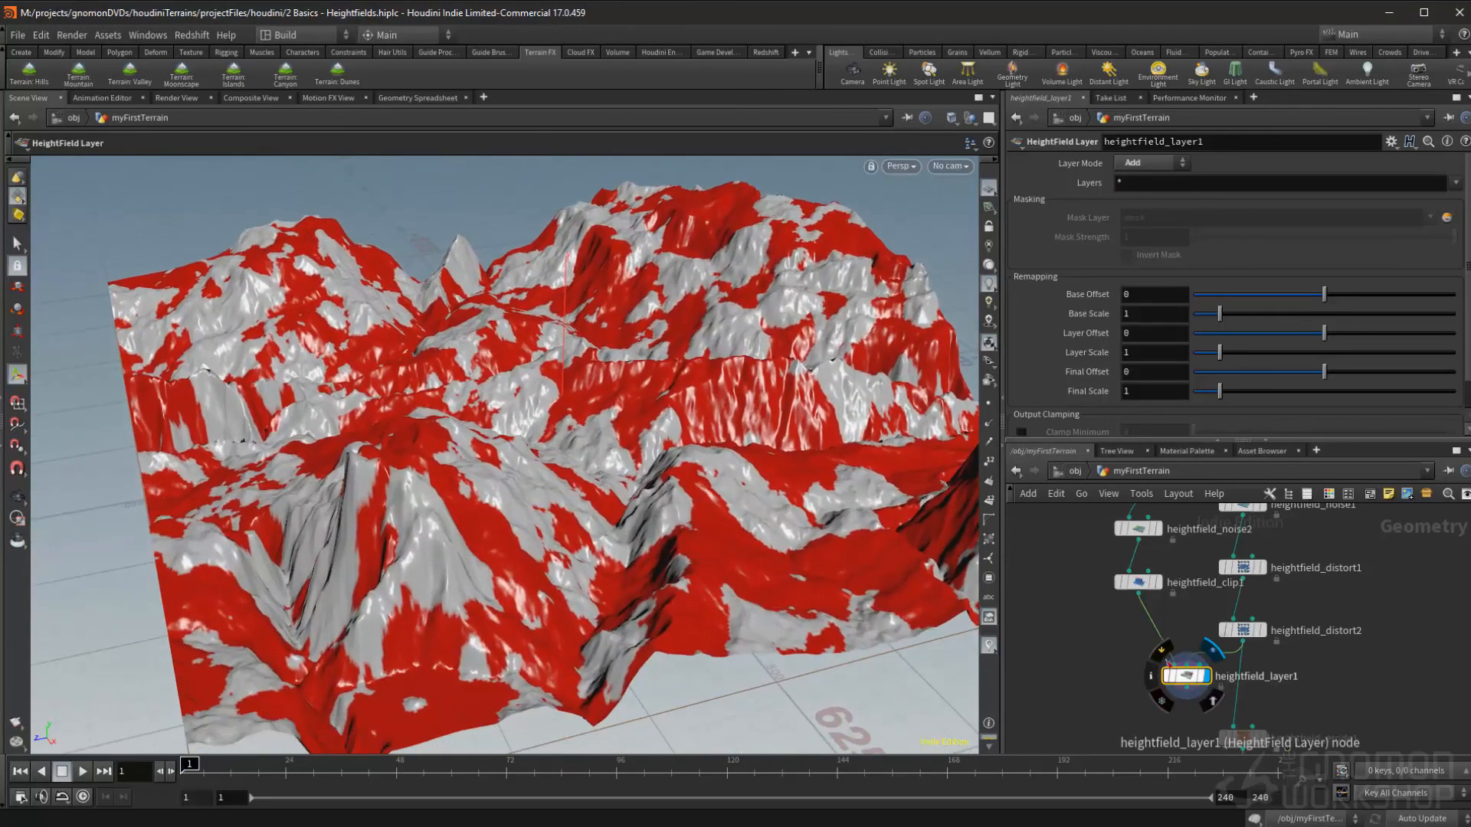
click(1162, 653)
click(1162, 653)
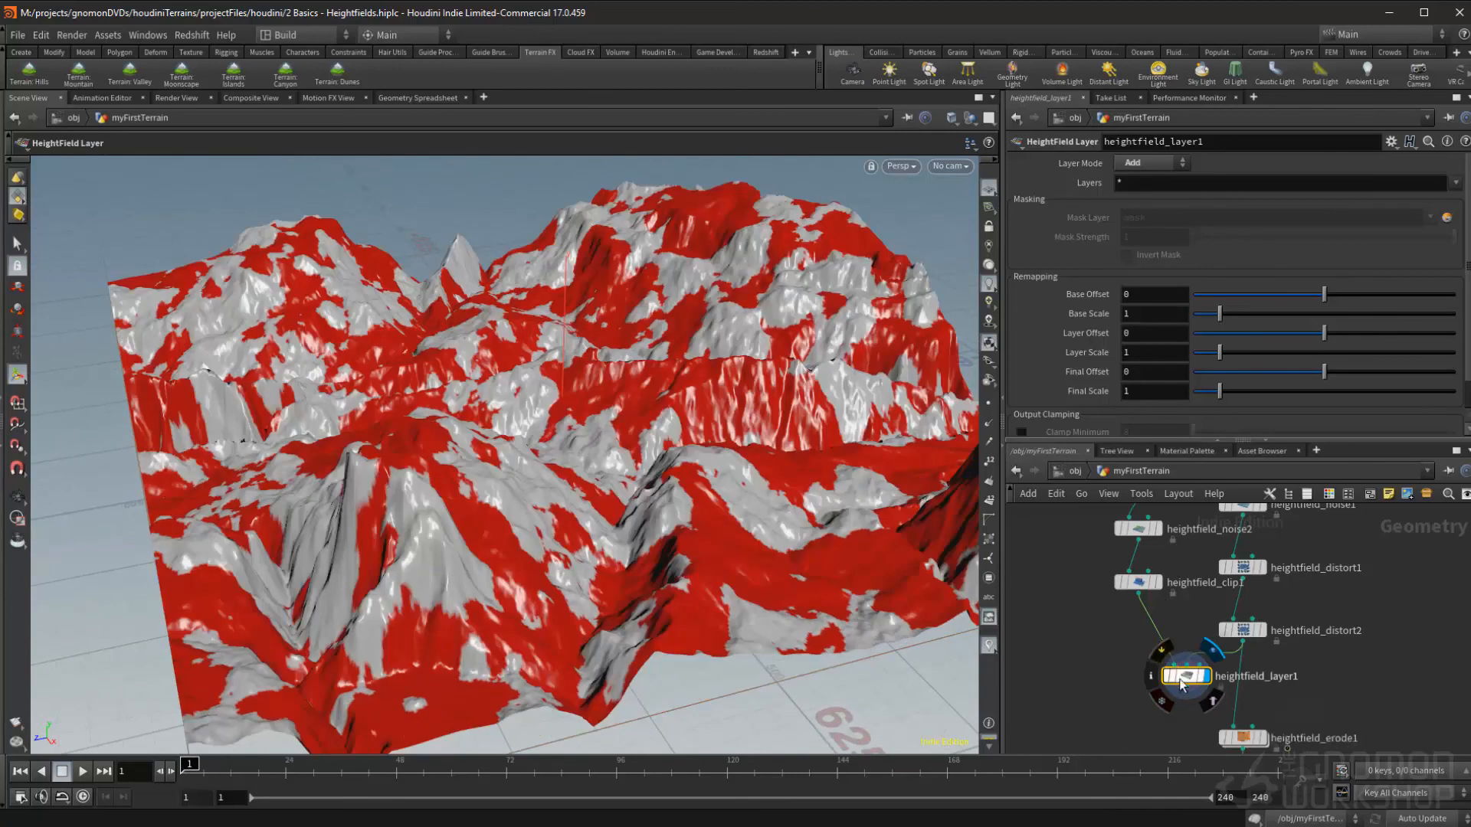
Swap the heightfield_layer1 inputs to make heightfield_distort2 the base and heightfield_clip1 the layer, toggling the node's bypass to compare.
drag(1178, 680, 1183, 693)
click(1174, 681)
click(1243, 642)
click(1188, 680)
click(1130, 610)
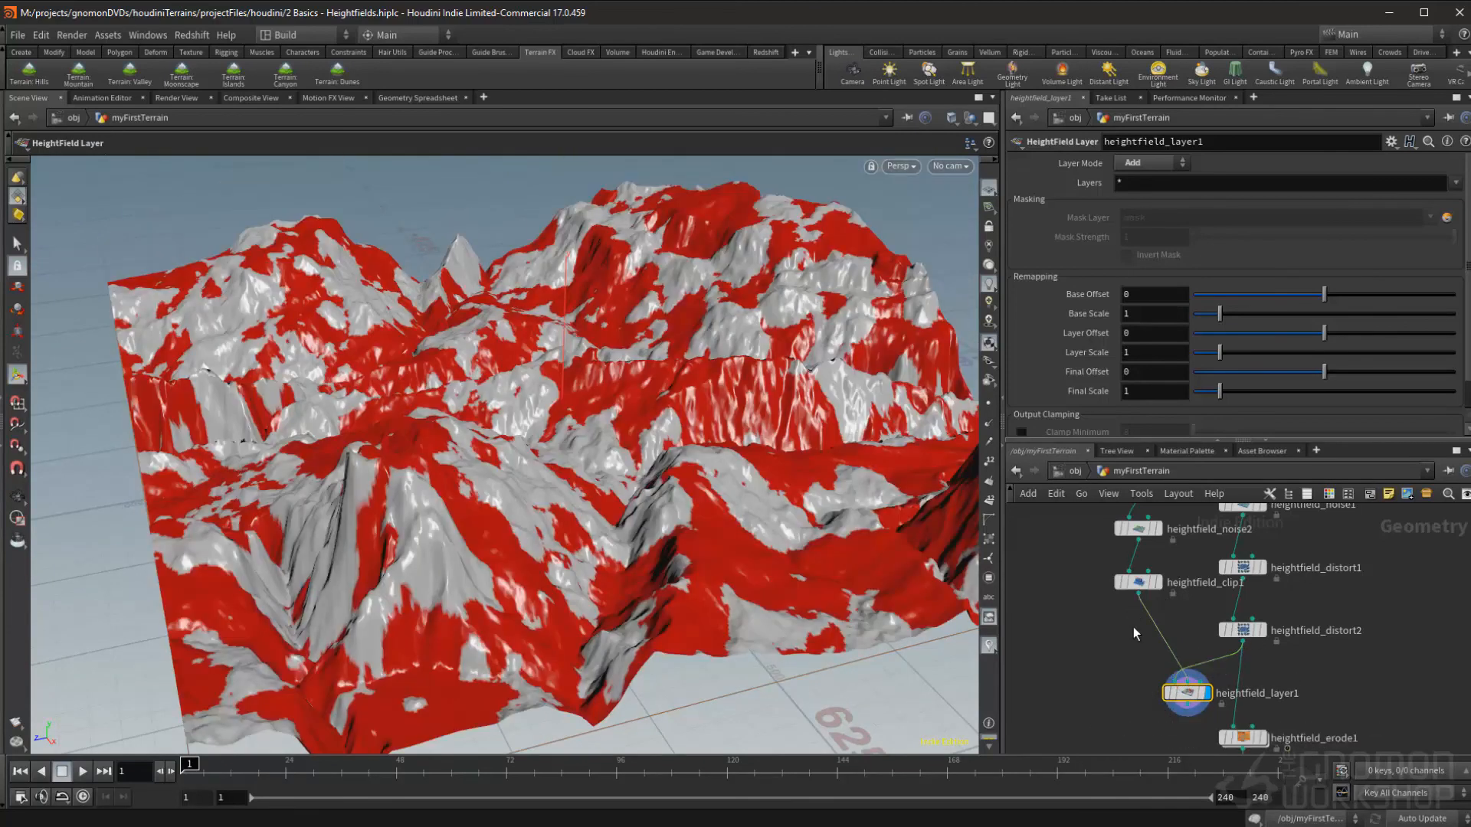
click(1165, 671)
click(1164, 671)
click(1164, 671)
click(1165, 671)
Restrict the Layers of heightfield_layer1 to height.
drag(1076, 189, 842, 230)
click(1154, 190)
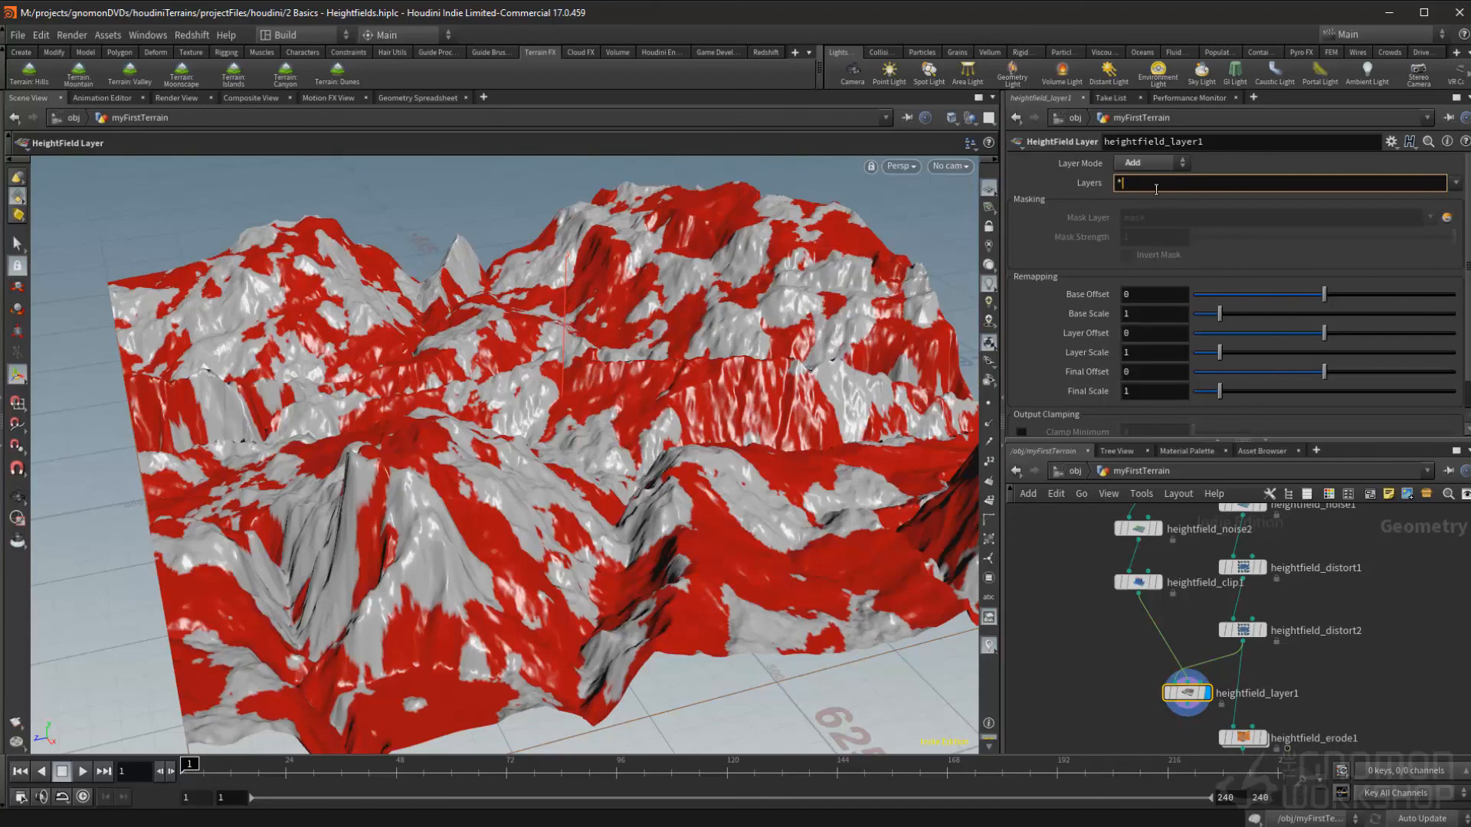
key(BackSpace)
click(1455, 182)
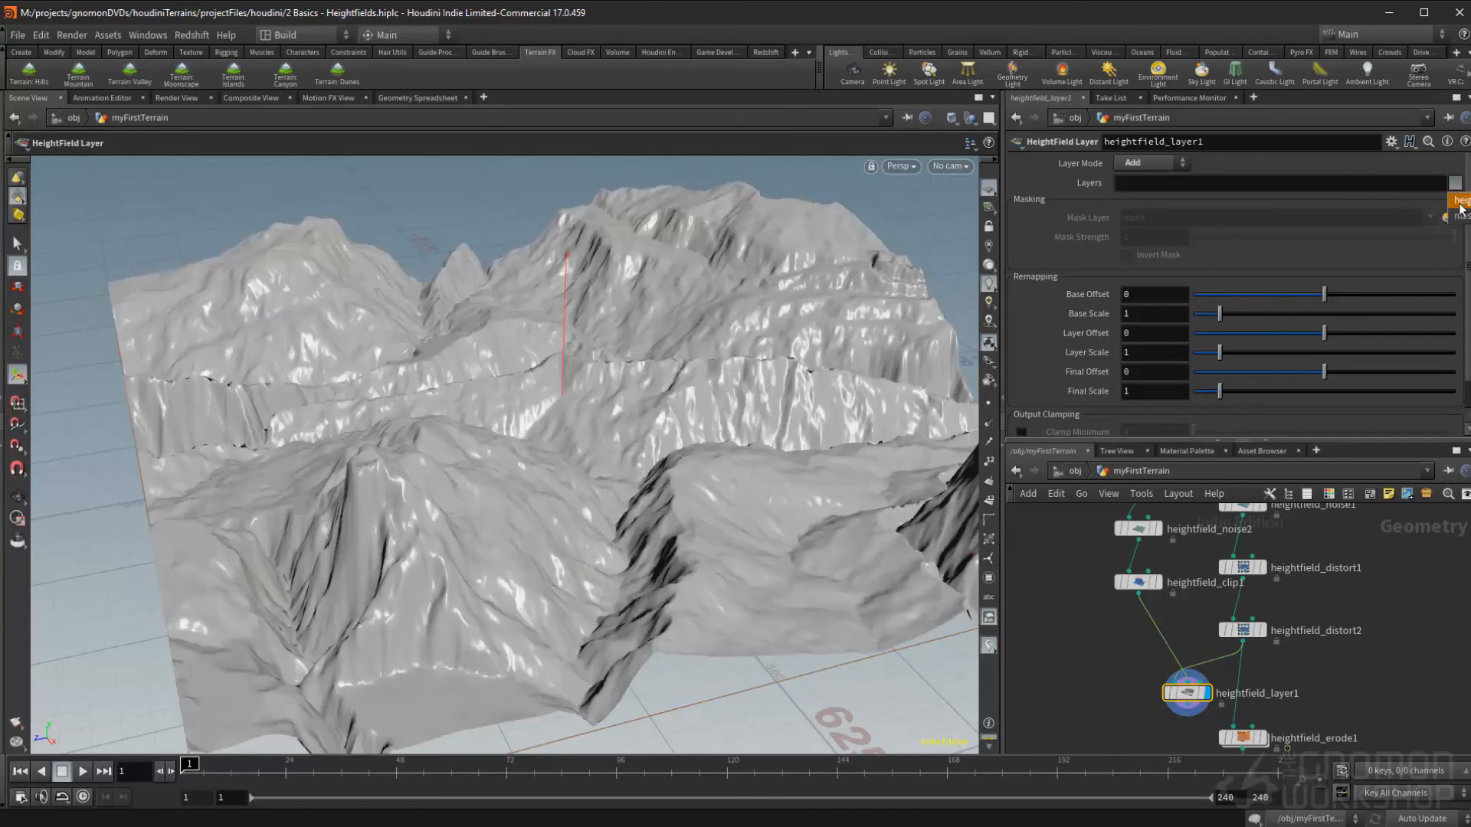
click(1462, 202)
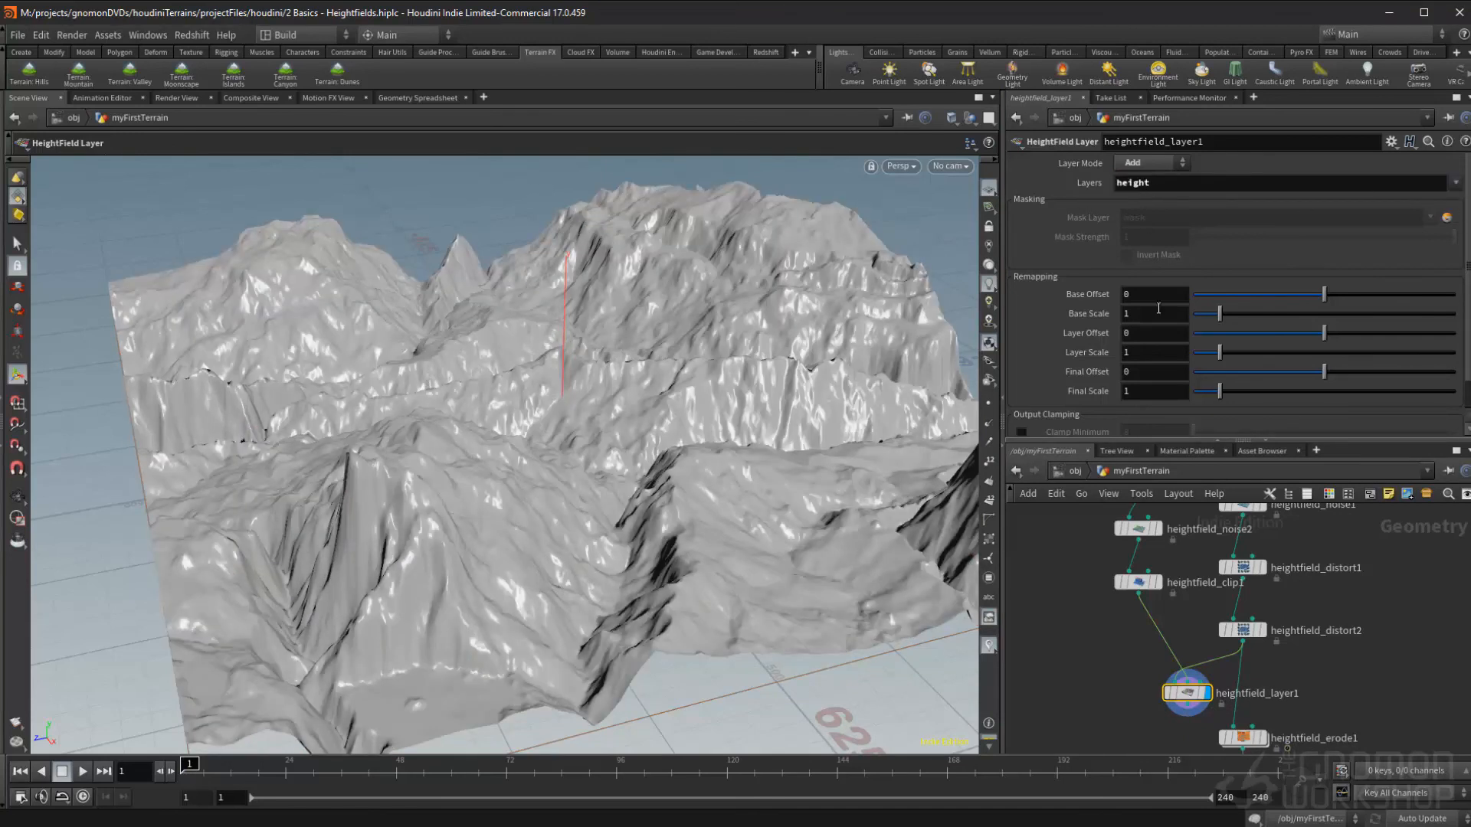
Compare heightfield_clip1 with the layered terrain by alternating the display and toggling the bypass of heightfield_layer1.
click(1157, 583)
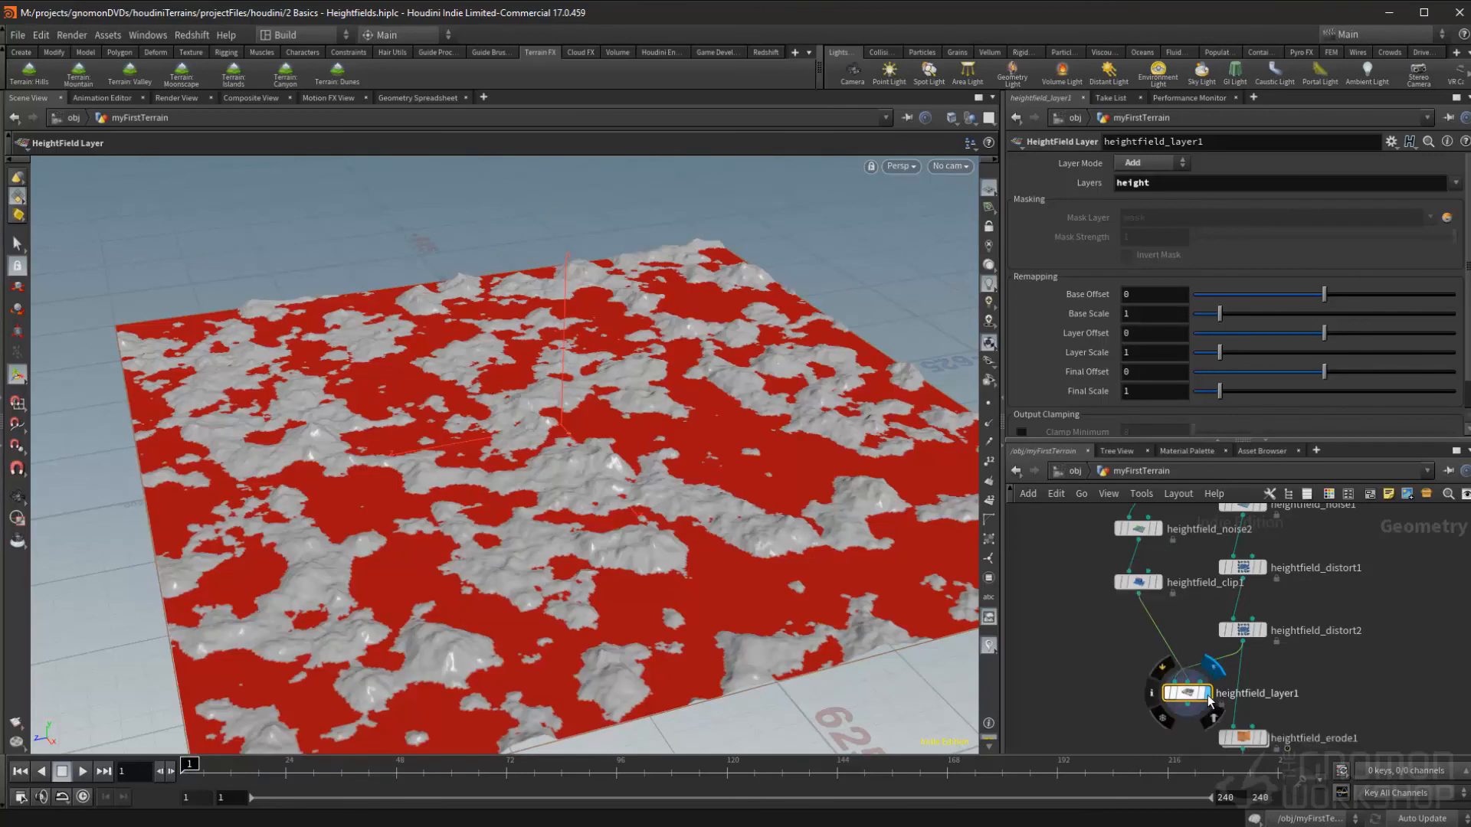
click(1160, 692)
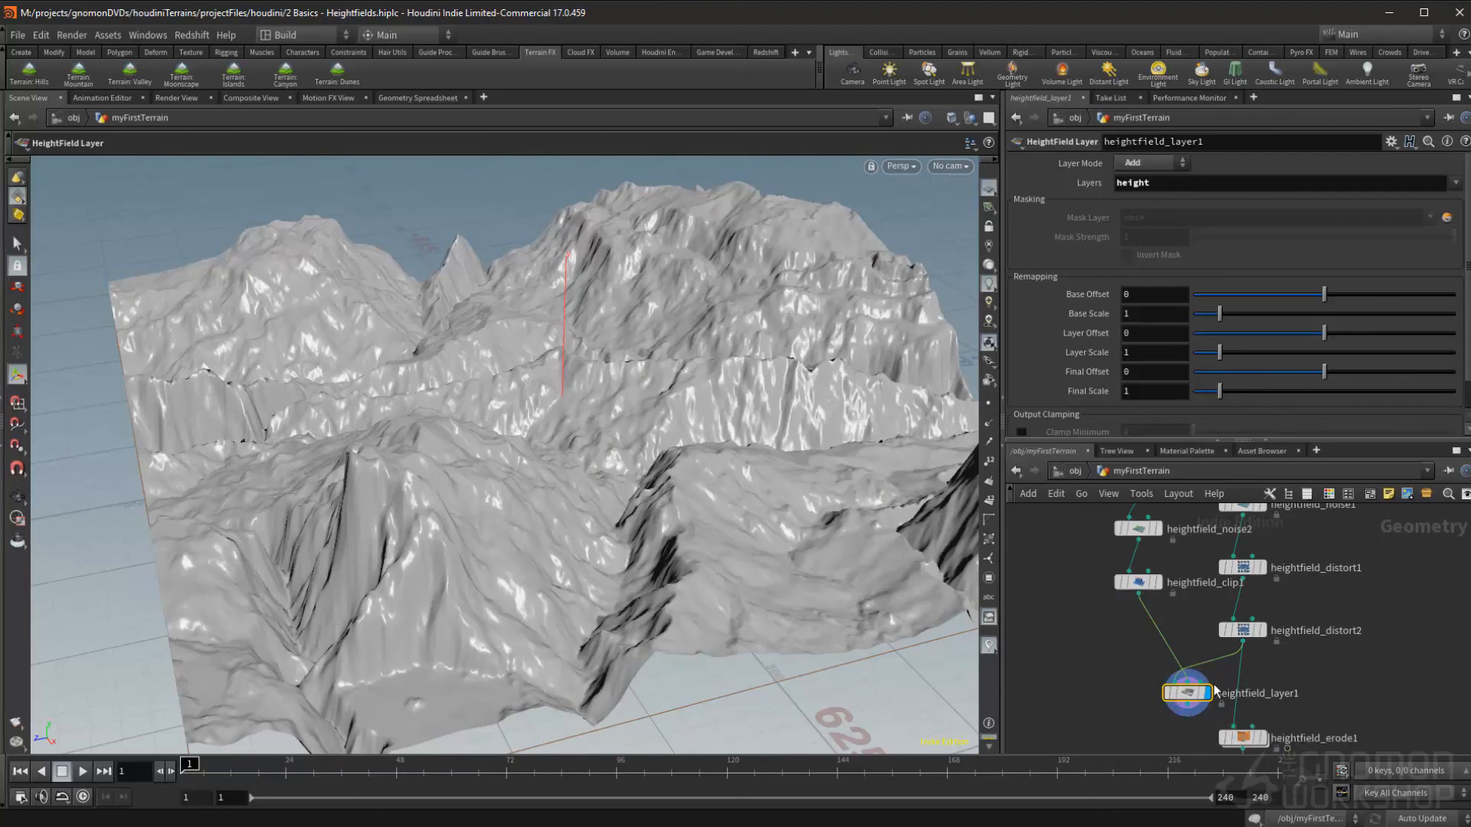
mouse_move(1168, 671)
click(1166, 668)
click(1166, 669)
alt+drag(490, 307, 562, 361)
alt+right_drag(561, 362, 594, 368)
alt+middle_drag(594, 367, 582, 377)
click(1164, 672)
click(1164, 672)
Raise the Amplitude of heightfield_noise2 to 136.
middle_drag(1065, 562, 1060, 622)
drag(1157, 565, 1157, 567)
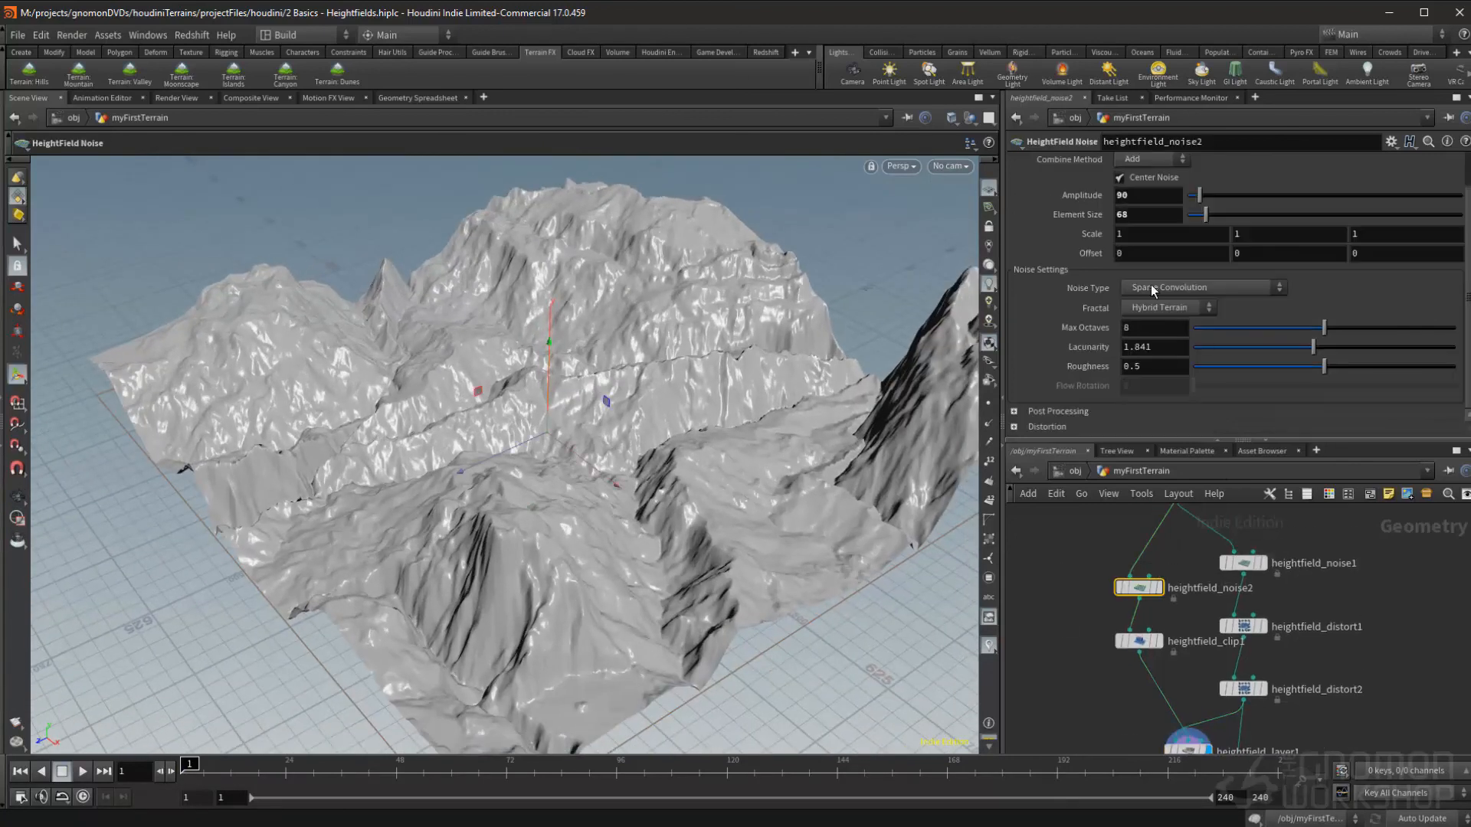
drag(1201, 201, 1199, 201)
alt+drag(618, 347, 682, 368)
Feed heightfield_layer1 into heightfield_erode1 and play the displayed erosion simulation to frame 14.
middle_drag(1301, 656, 1278, 544)
alt+right_drag(736, 406, 678, 414)
alt+drag(678, 414, 682, 390)
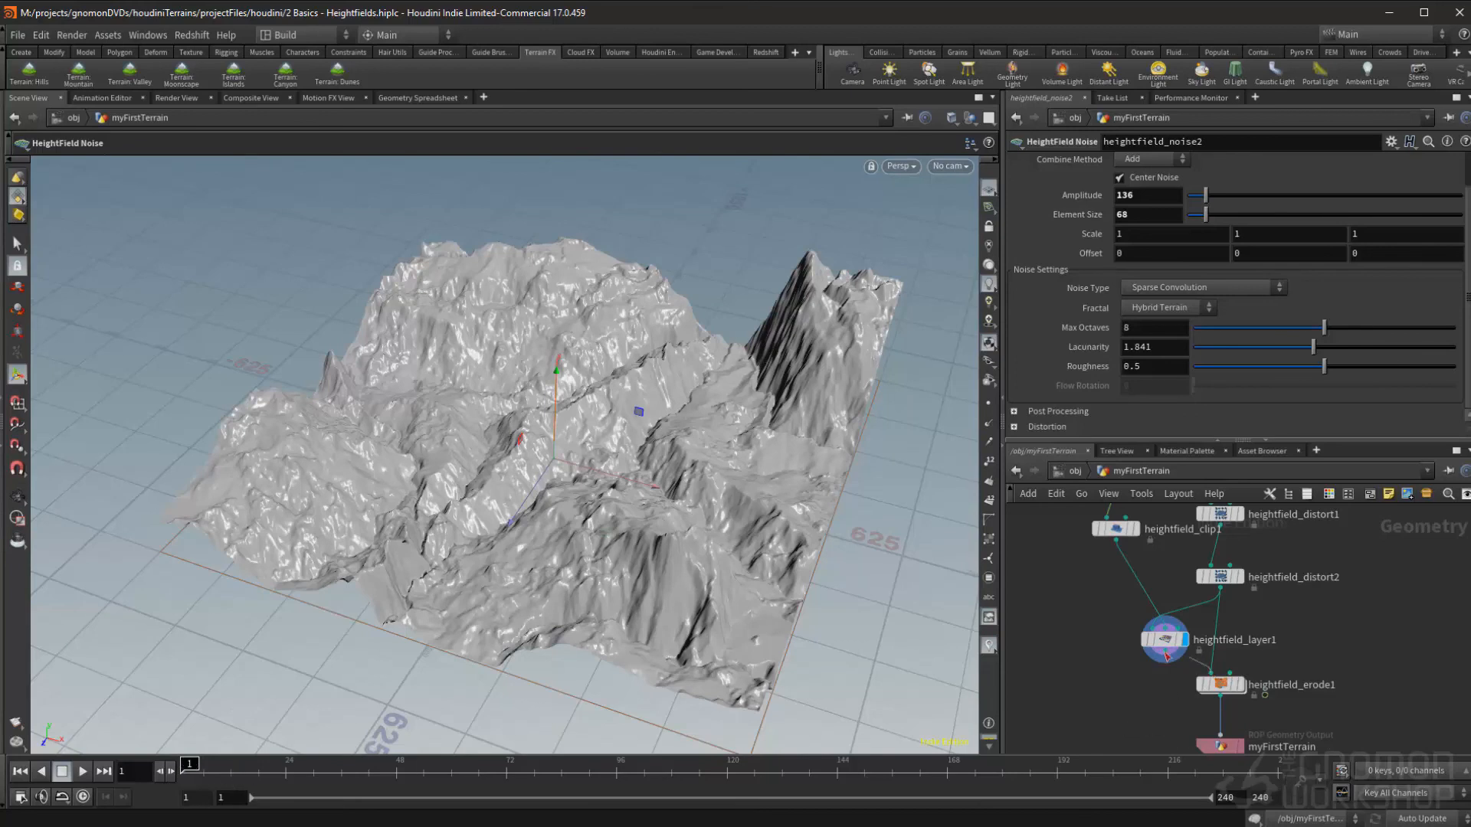
middle_drag(1243, 685, 1266, 624)
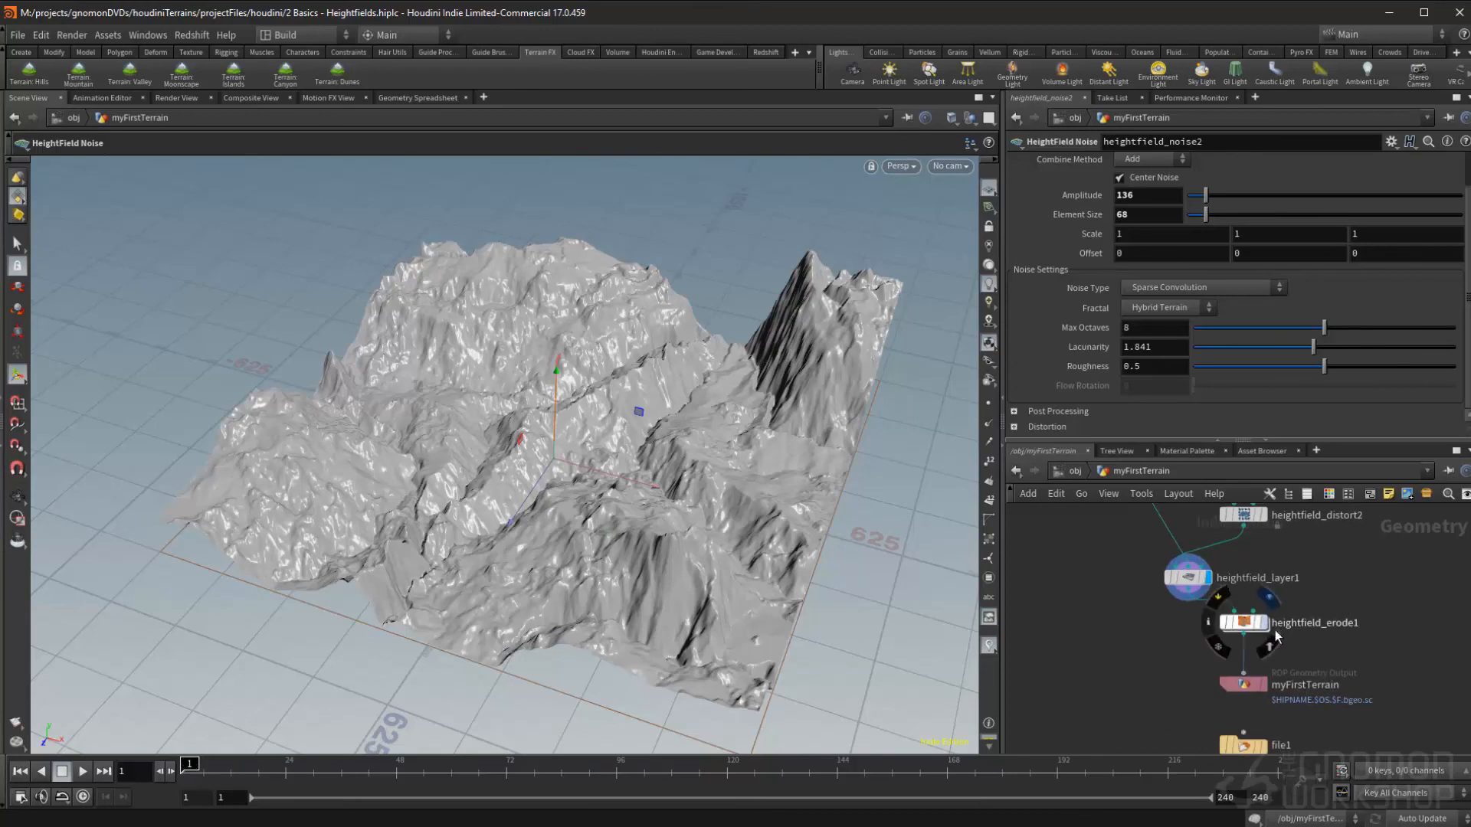
click(1268, 625)
click(82, 779)
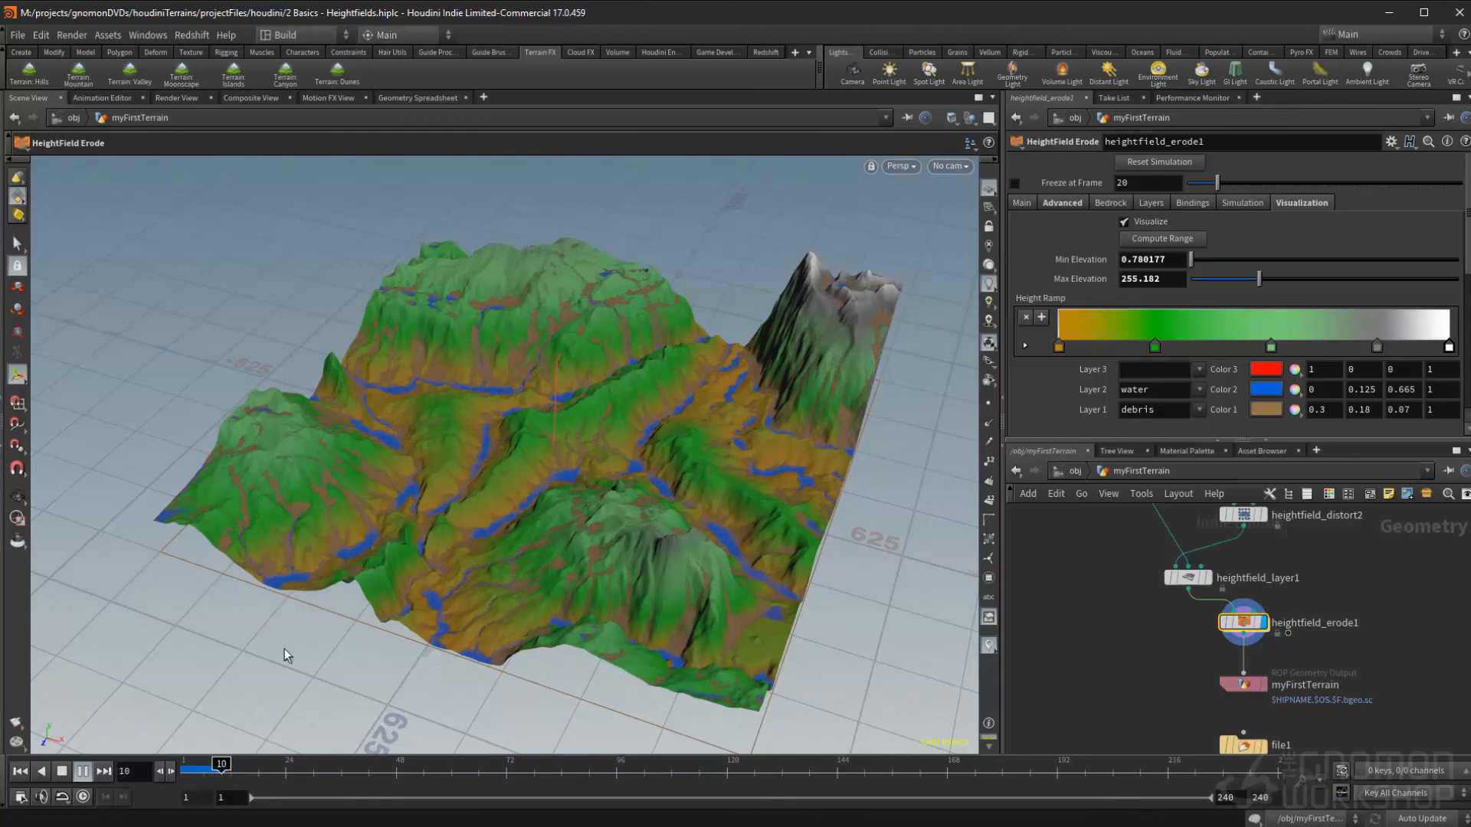
click(62, 774)
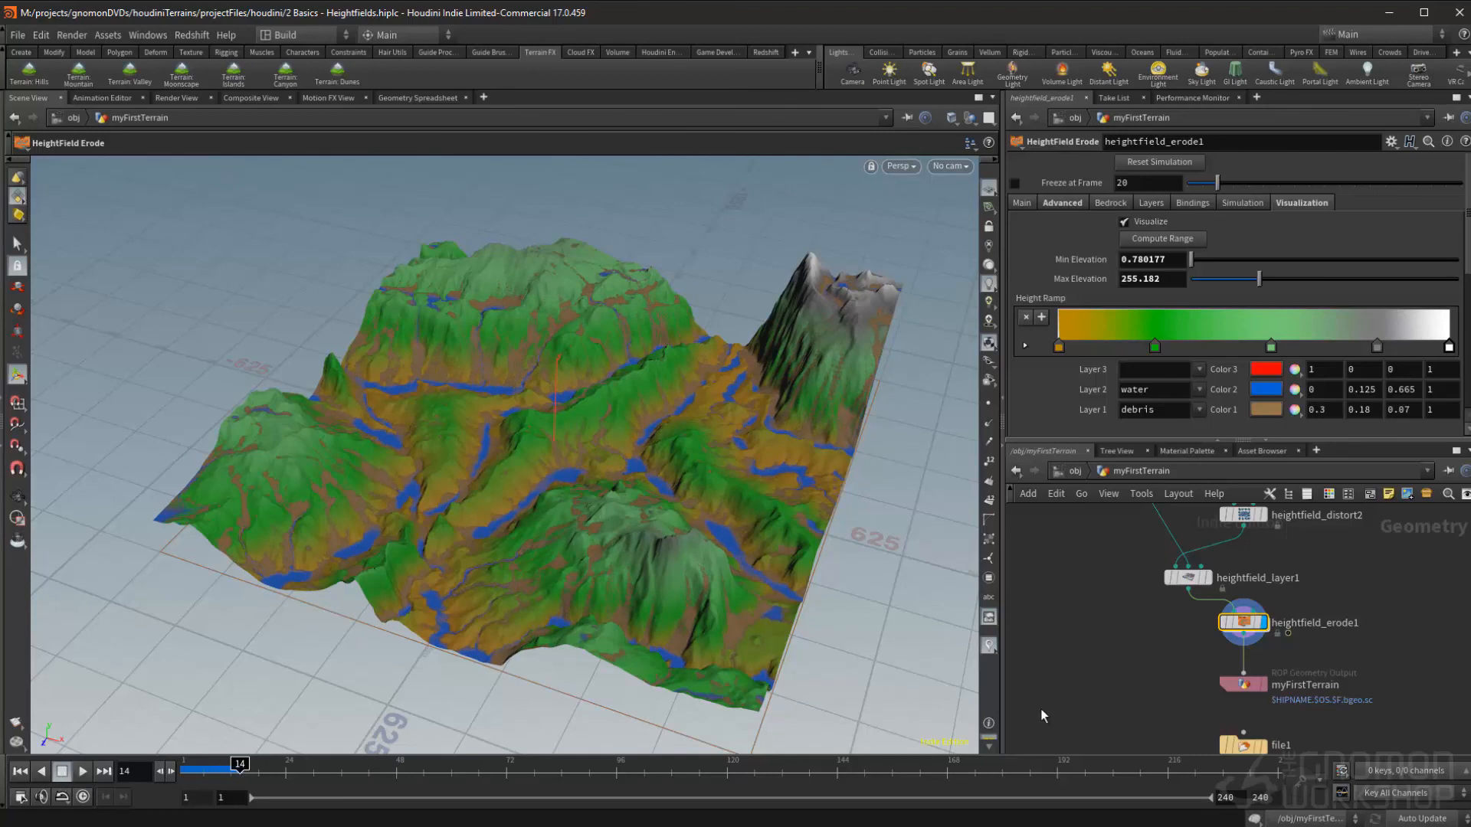
Save the eroded terrain at frame 14 to disk with the myFirstTerrain geometry output node.
middle_drag(1283, 628, 1288, 583)
drag(1207, 633, 1327, 661)
middle_drag(1326, 667, 1317, 635)
drag(1310, 635, 1174, 581)
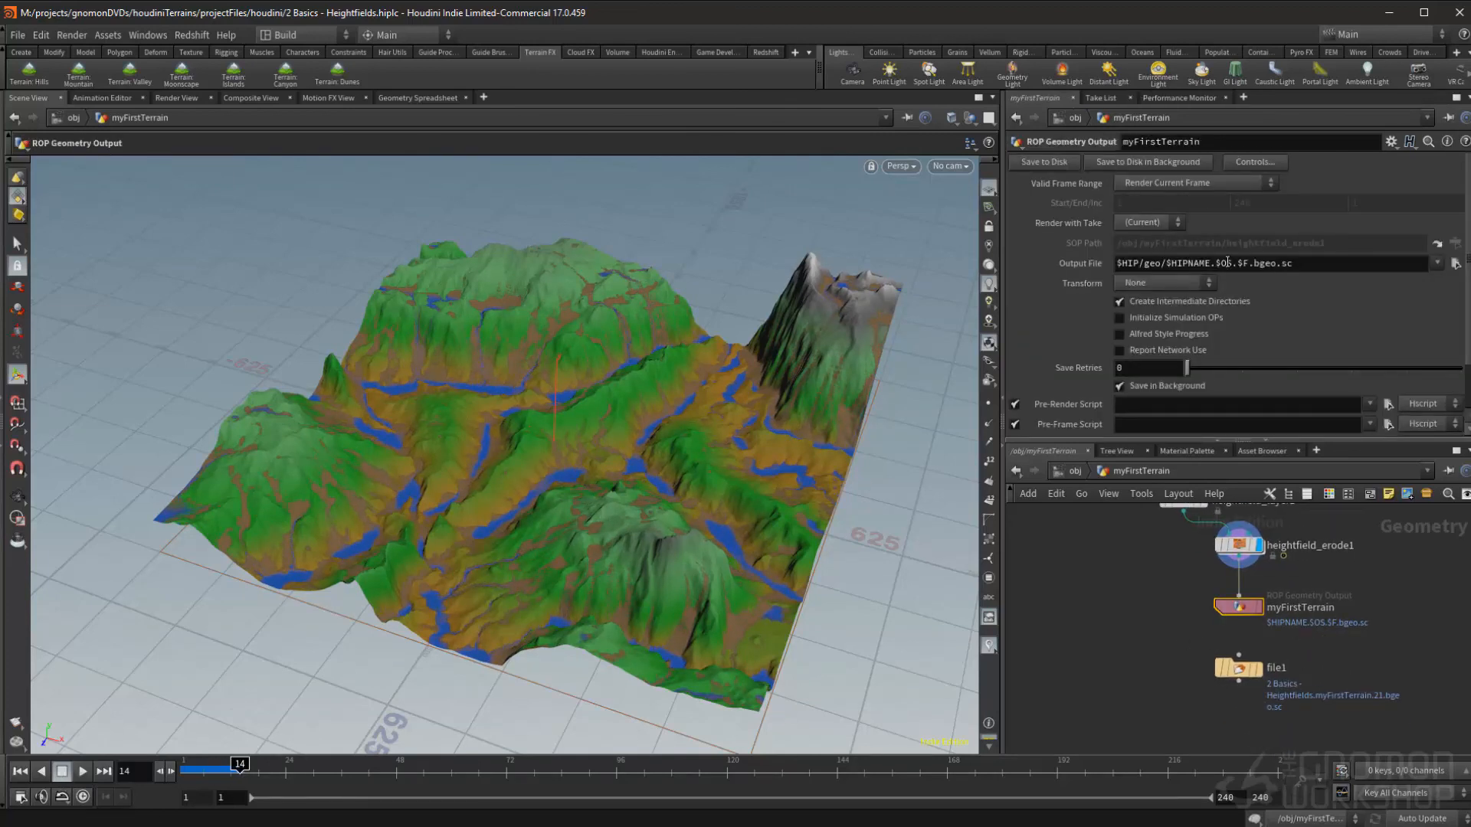
Display file1 and load the individual file "2 Basics - Heightfields.myFirstTerrain.14.bgeo.sc" into it, listing sequence files separately.
click(1238, 667)
click(1257, 668)
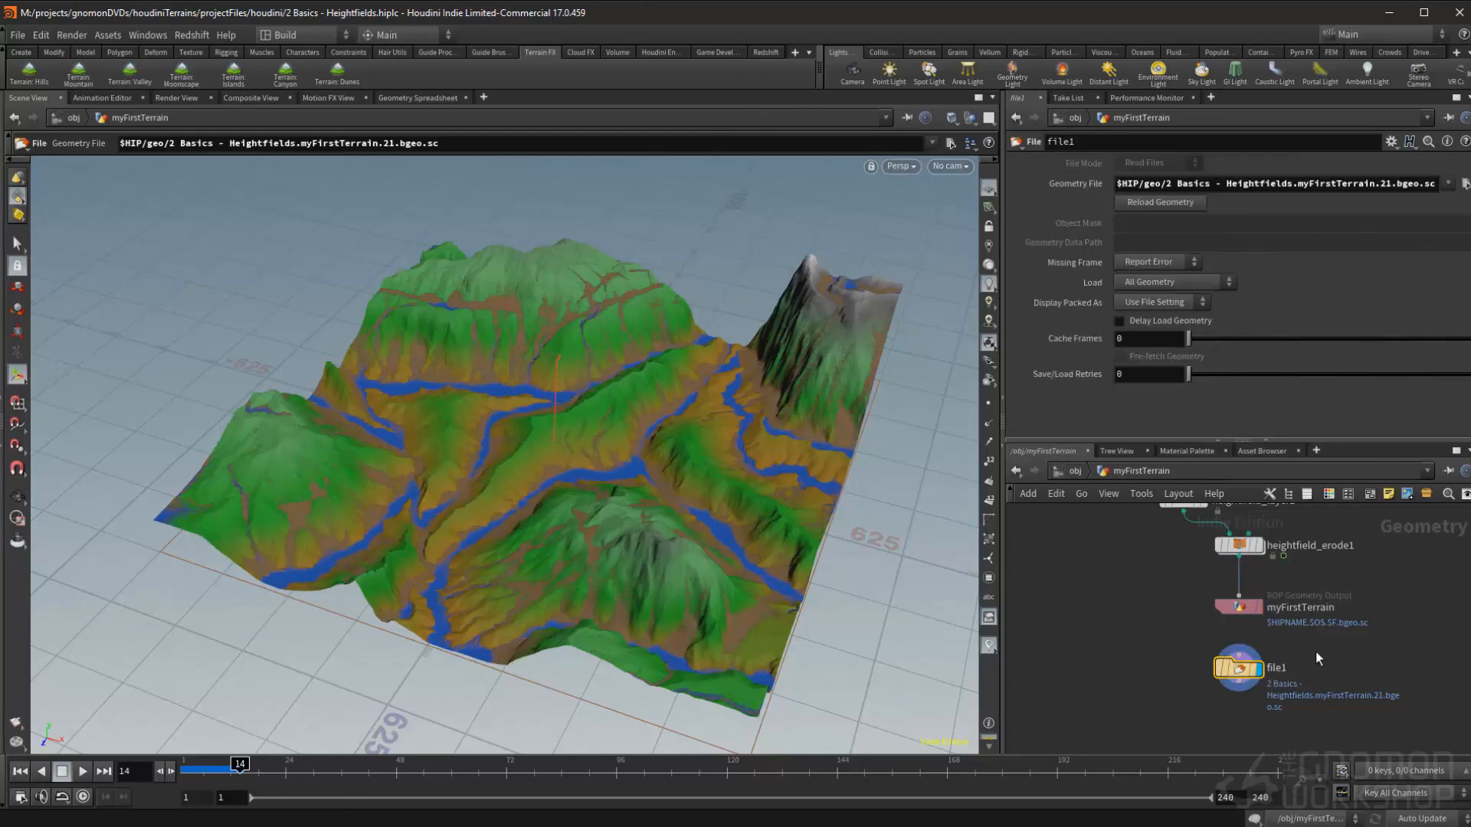
click(1463, 184)
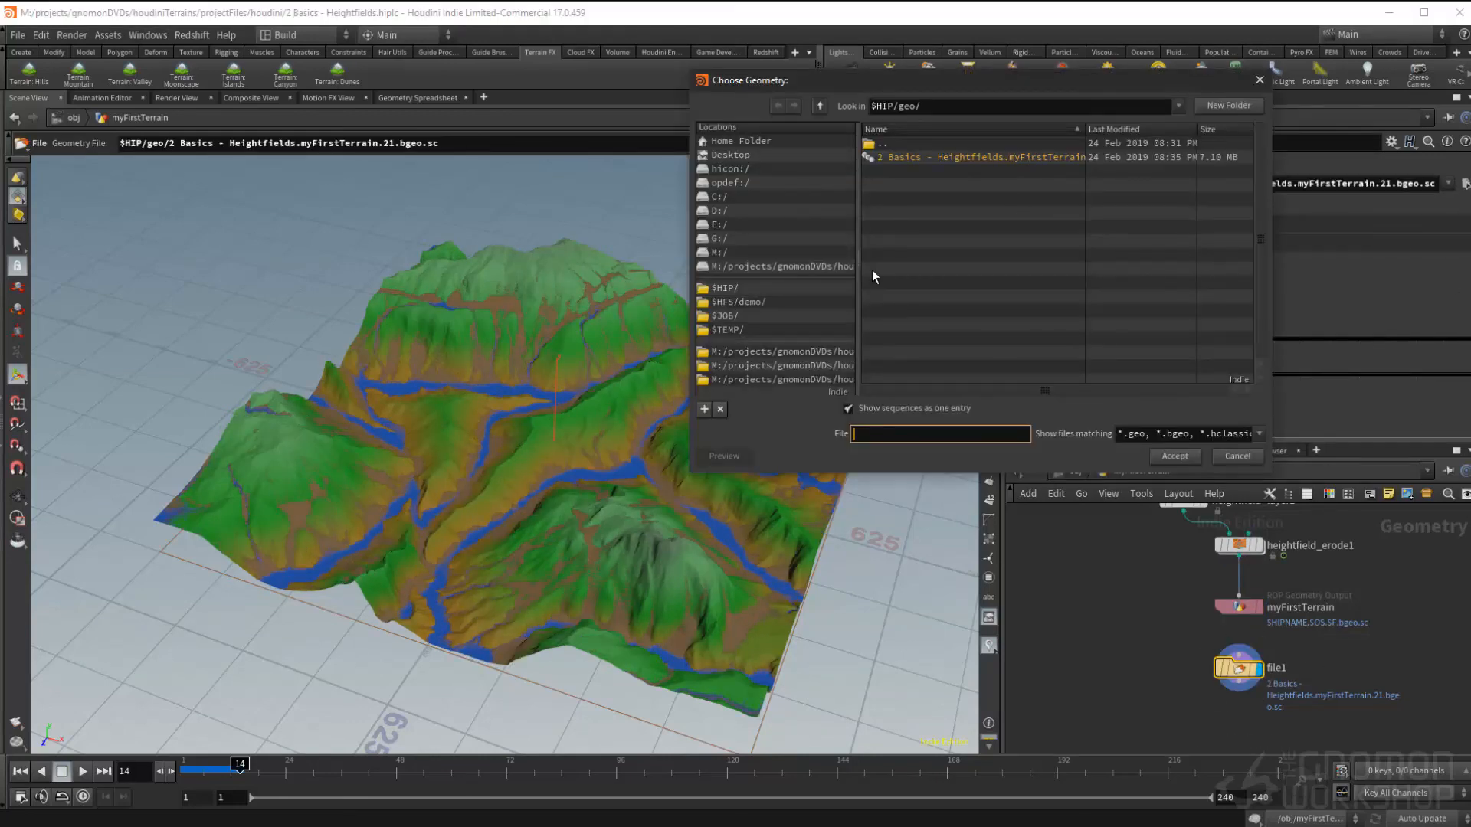
click(910, 411)
drag(1085, 131, 1165, 132)
click(1100, 159)
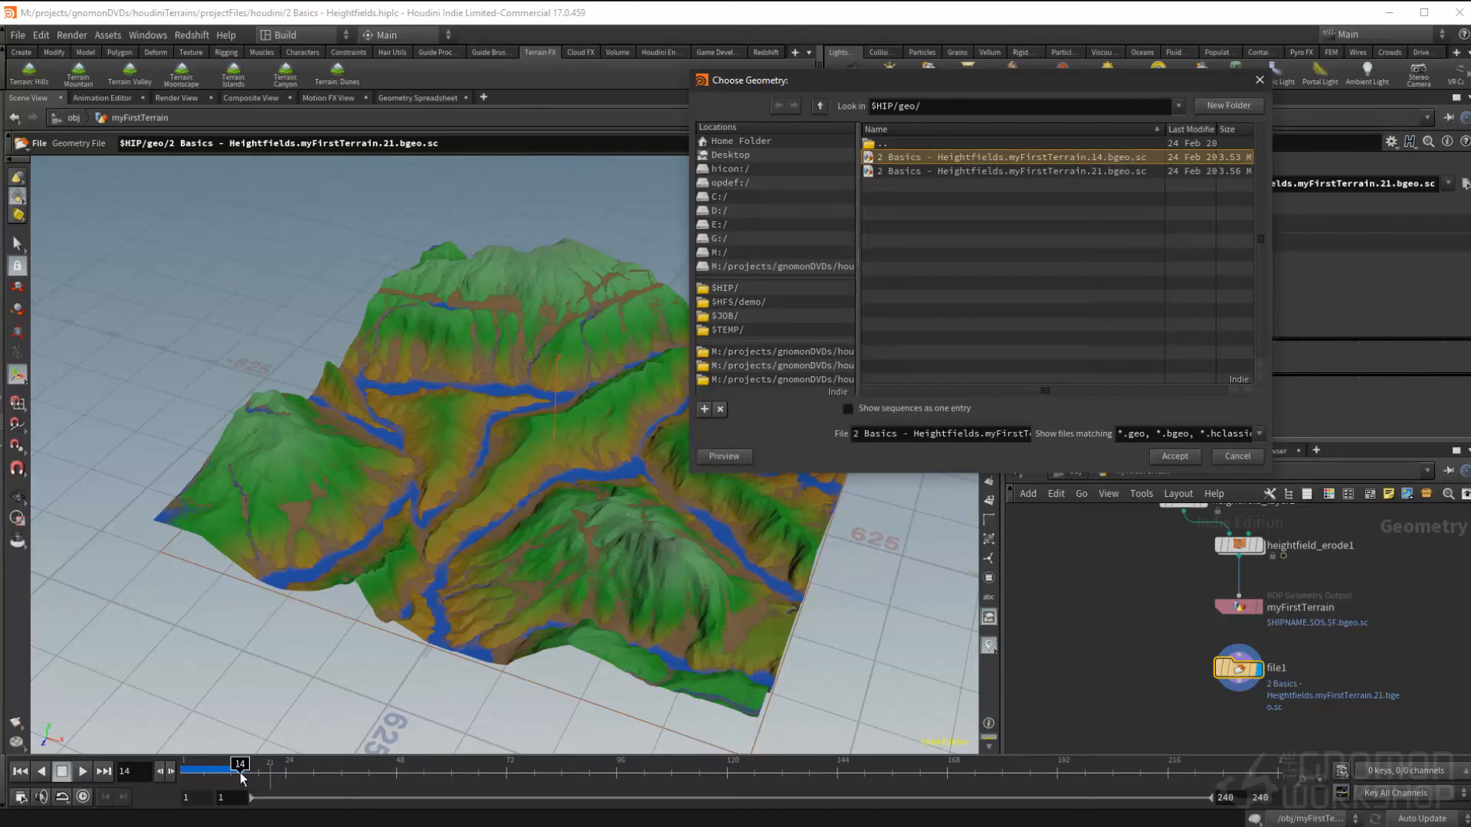
click(1178, 460)
middle_drag(1124, 682, 1128, 647)
key(Escape)
drag(621, 430, 525, 504)
key(space+g)
middle_drag(525, 505, 530, 423)
right_drag(530, 423, 571, 414)
mouse_move(571, 414)
mouse_down()
mouse_move(537, 406)
mouse_move(576, 398)
mouse_up()
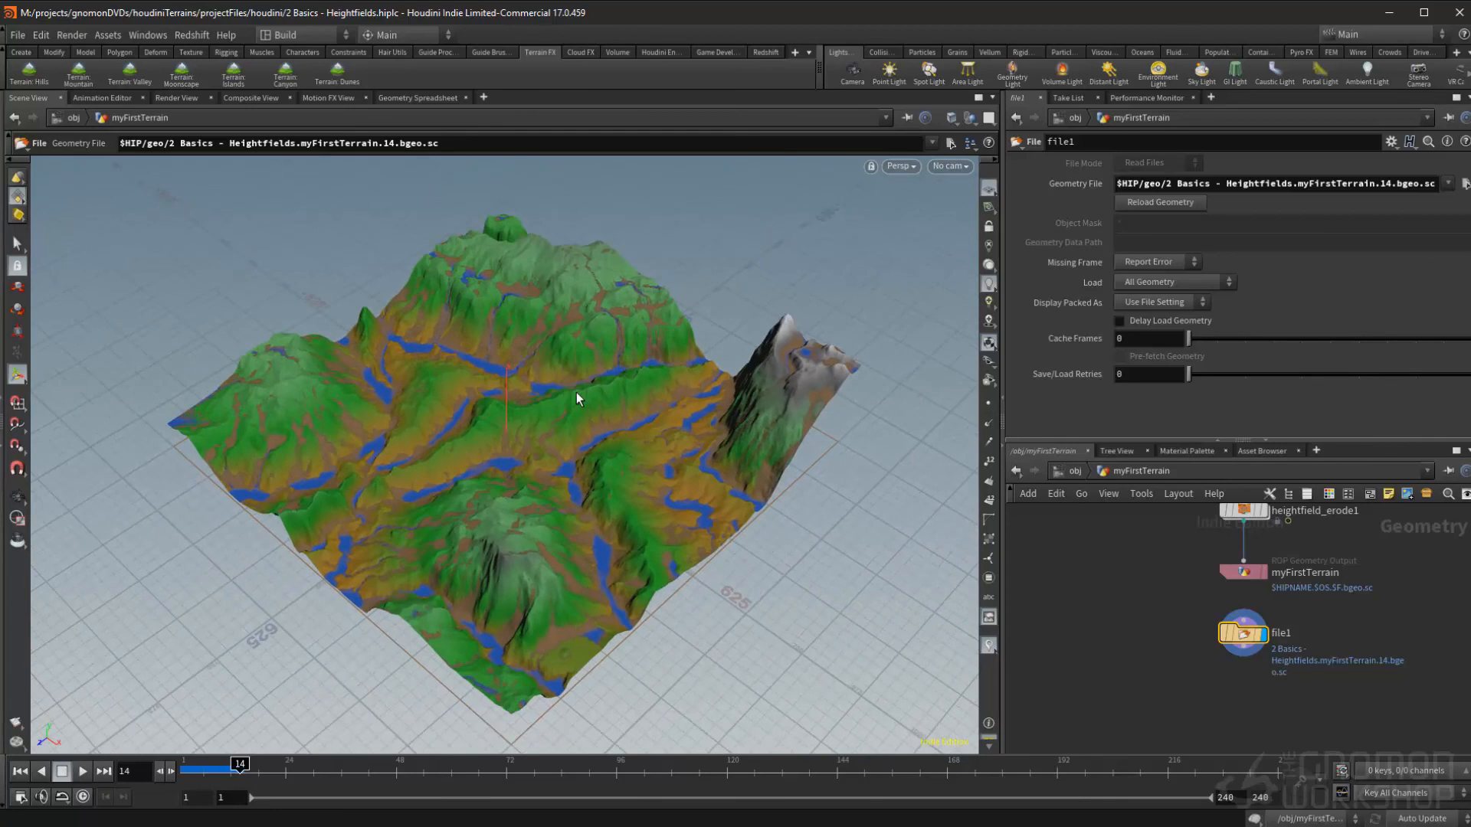